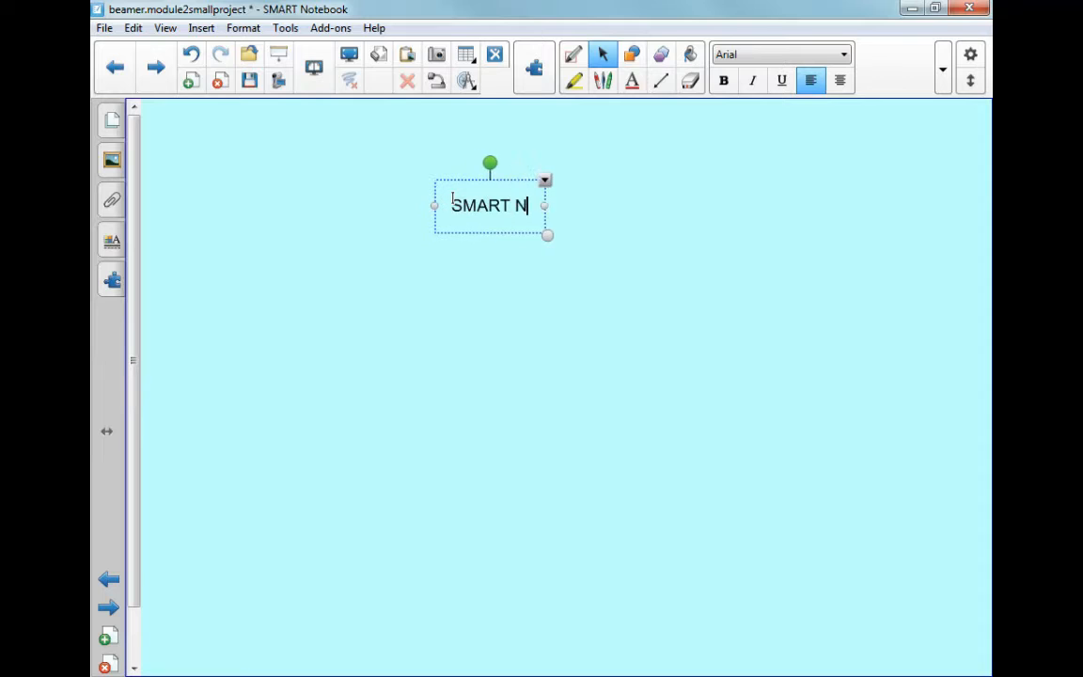
# Complete the title text as "SMART Notebook 11" and set its font to Bodoni MT Poster Compressed
pyautogui.write('k 11')
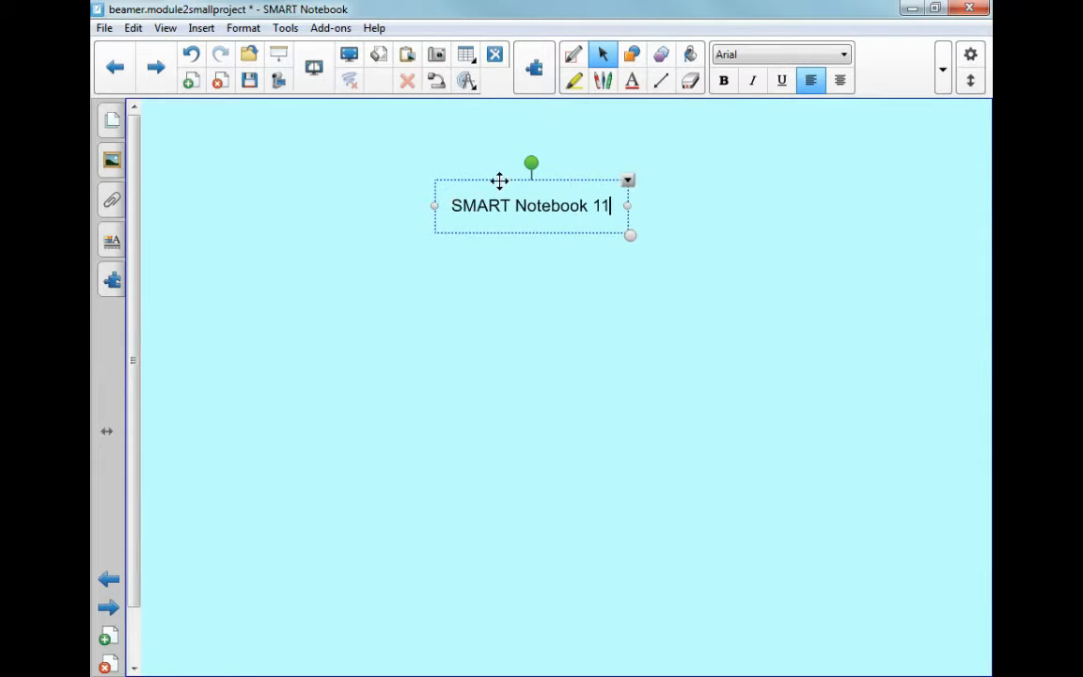
pyautogui.click(758, 59)
pyautogui.click(618, 207)
pyautogui.moveTo(612, 207); pyautogui.dragTo(667, 140)
pyautogui.click(791, 58)
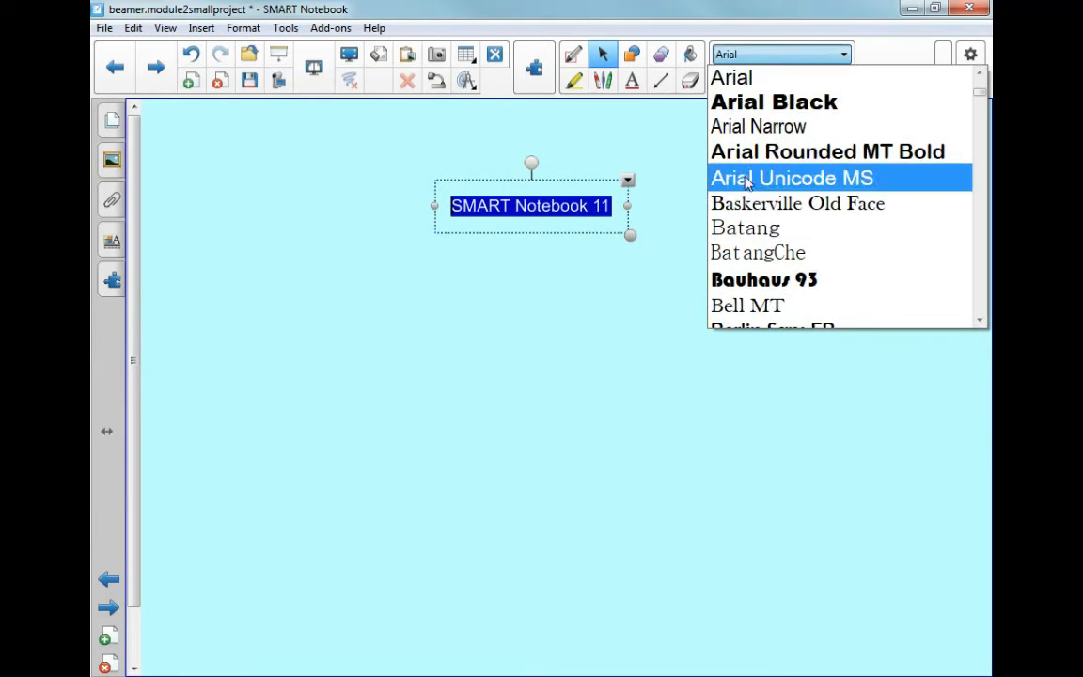
pyautogui.scroll(-3, 781, 318)
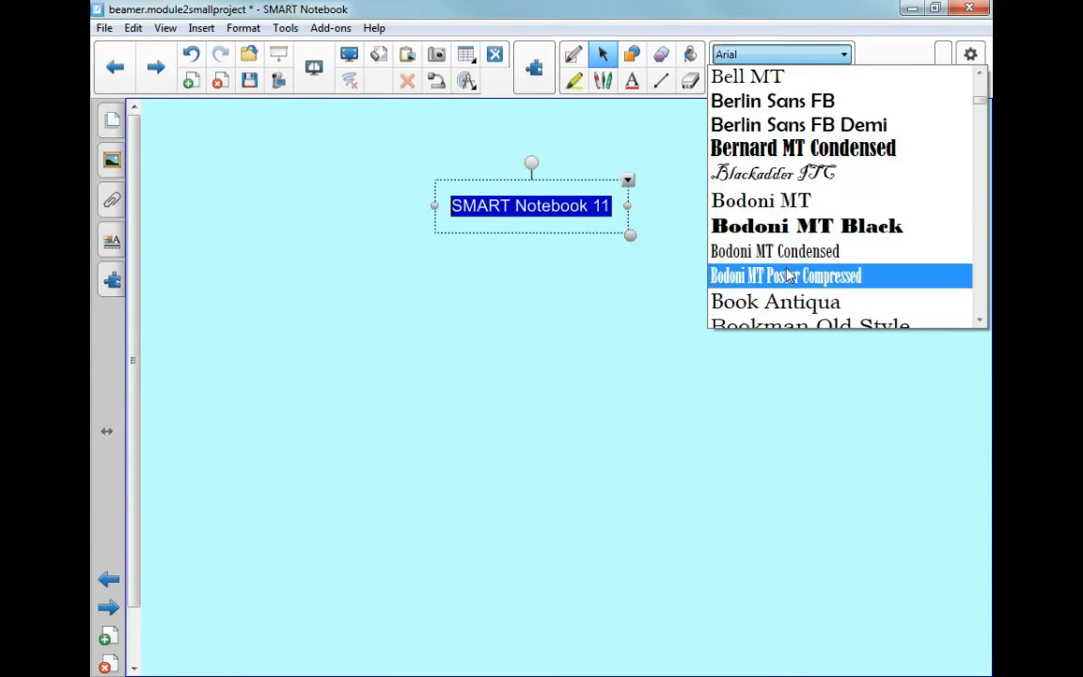
pyautogui.click(743, 276)
# Enlarge the title to a font size of about 93 and move it near the top centre of the page
pyautogui.moveTo(551, 237); pyautogui.dragTo(882, 437)
pyautogui.moveTo(628, 178); pyautogui.dragTo(545, 161)
pyautogui.click(673, 491)
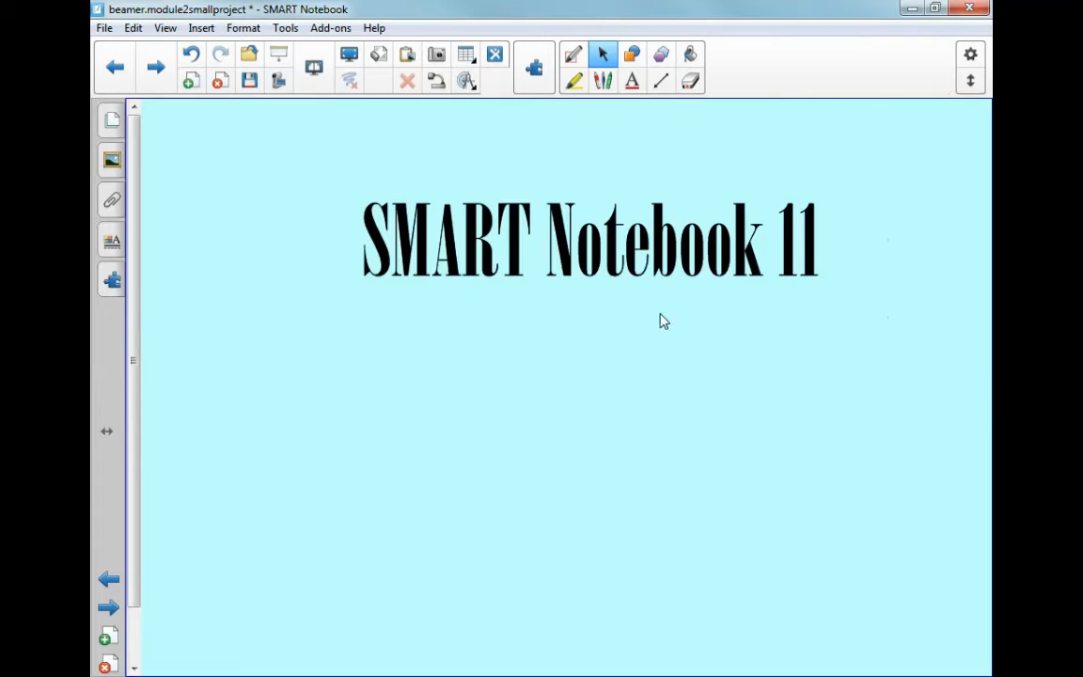
# Examine the title's alignment, additional text formatting and transparency options
pyautogui.click(598, 258)
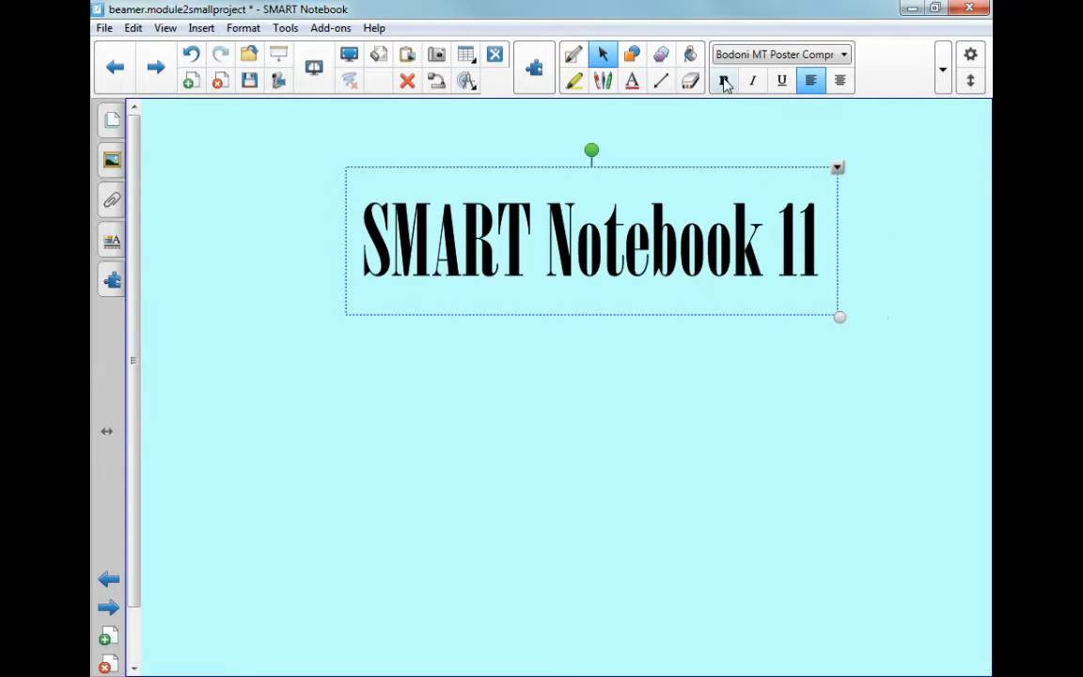
pyautogui.click(813, 82)
pyautogui.click(944, 70)
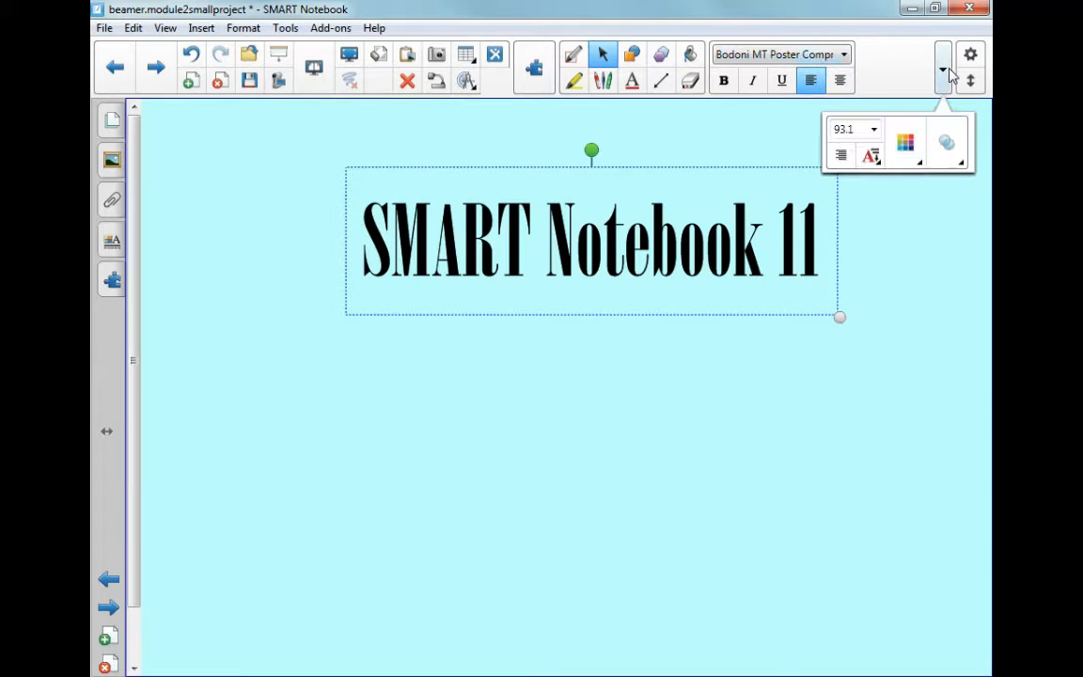
pyautogui.click(873, 157)
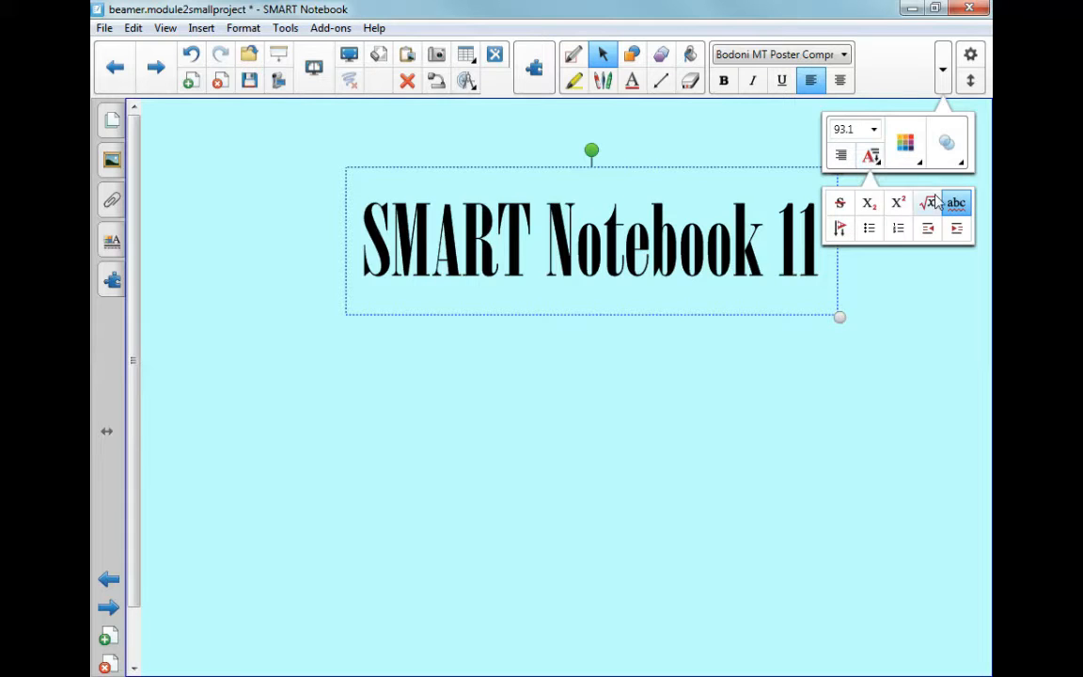
pyautogui.click(947, 142)
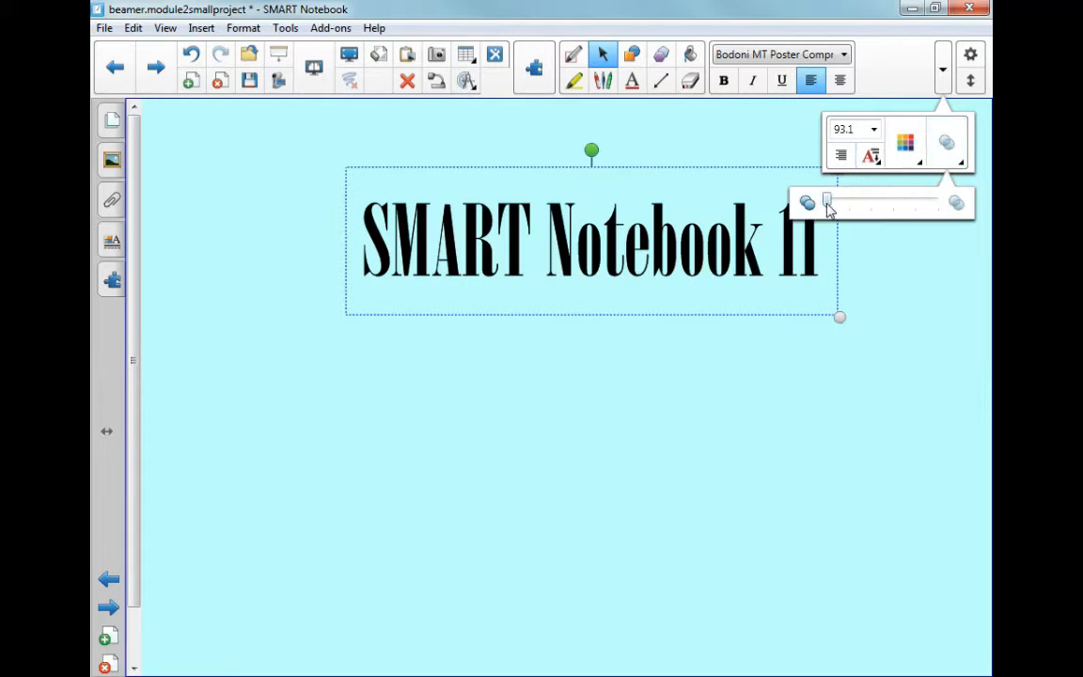
pyautogui.moveTo(827, 202)
pyautogui.mouseDown()
pyautogui.moveTo(907, 212)
pyautogui.moveTo(827, 203)
pyautogui.mouseUp()
pyautogui.click(947, 142)
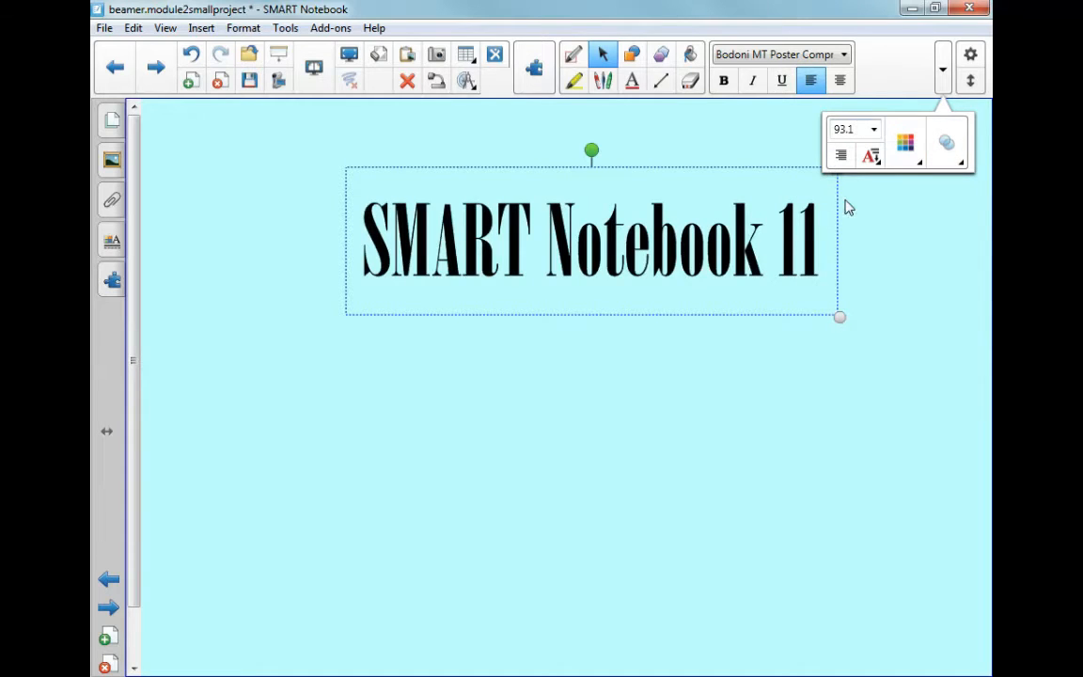
pyautogui.click(887, 269)
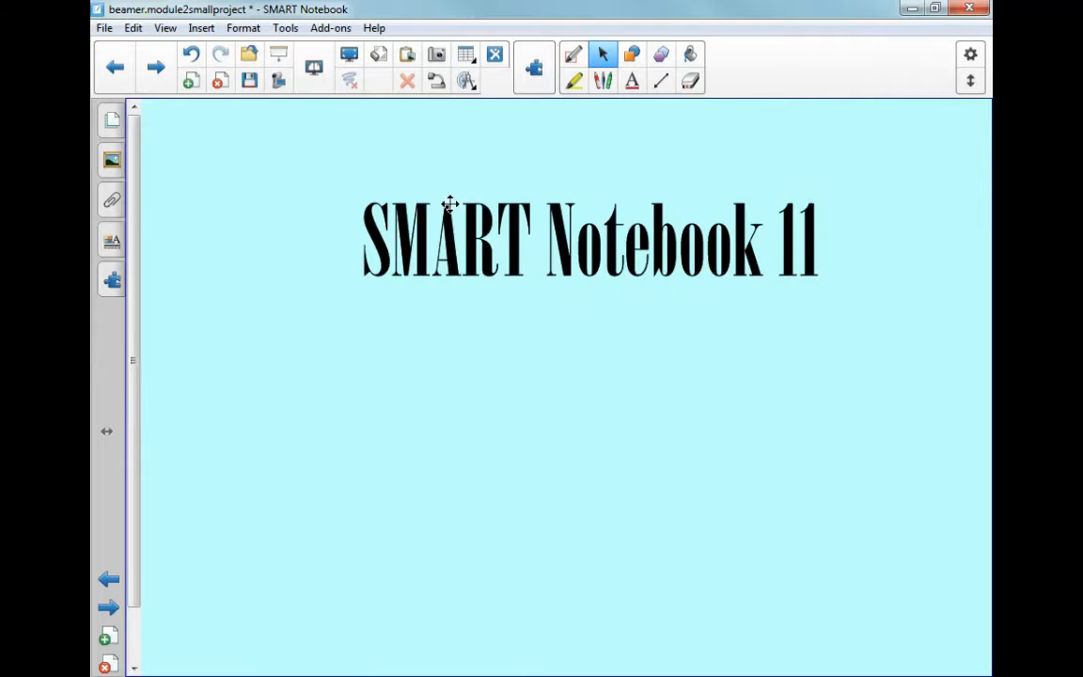
# Move the title slightly to the left on the page
pyautogui.moveTo(450, 204); pyautogui.dragTo(439, 205)
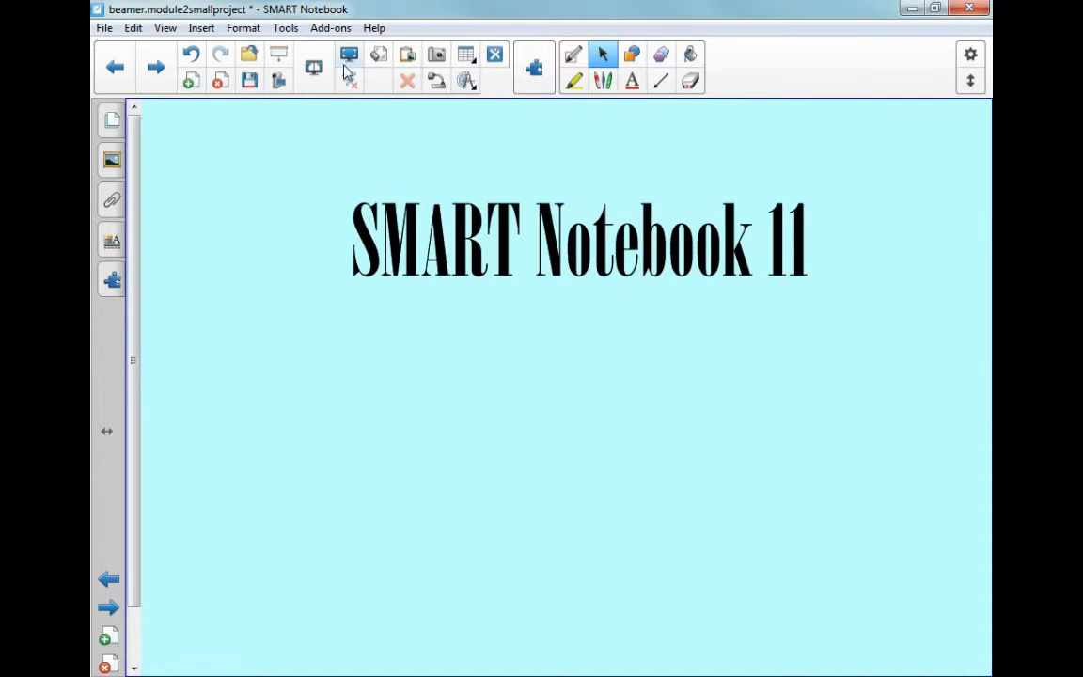
pyautogui.click(632, 55)
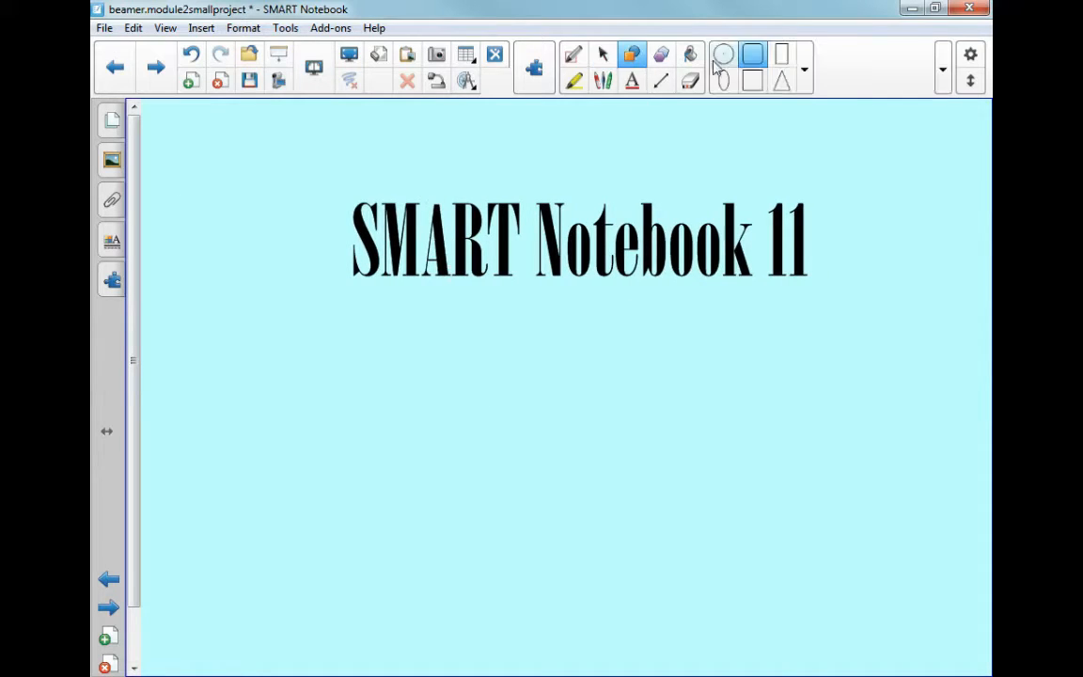
pyautogui.click(726, 56)
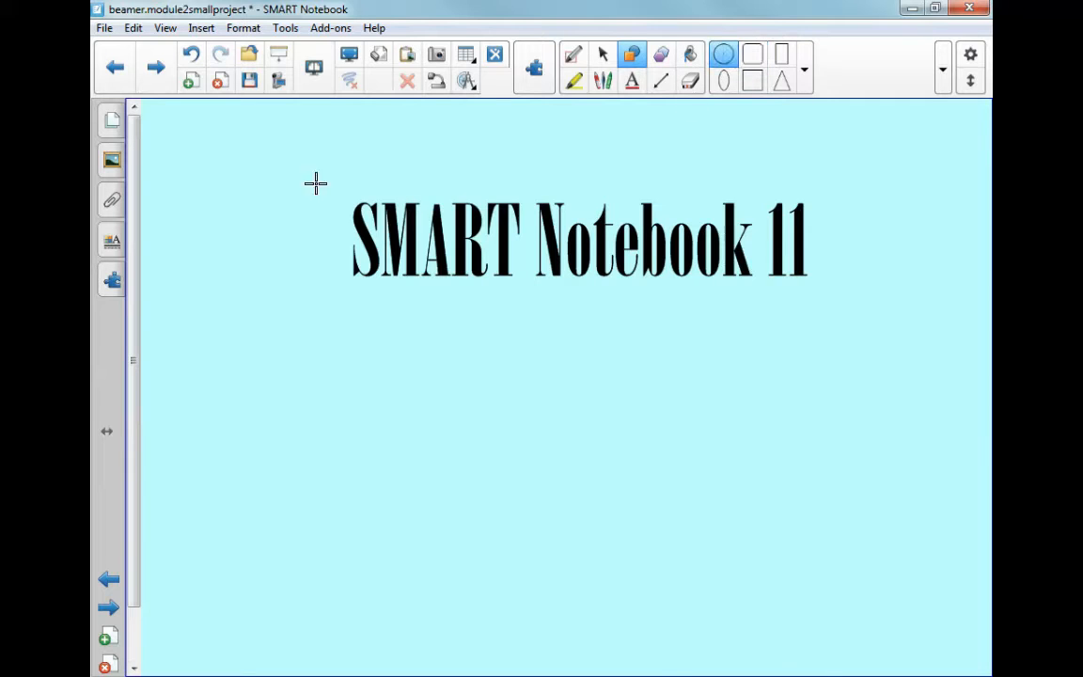
pyautogui.moveTo(294, 145); pyautogui.dragTo(473, 197)
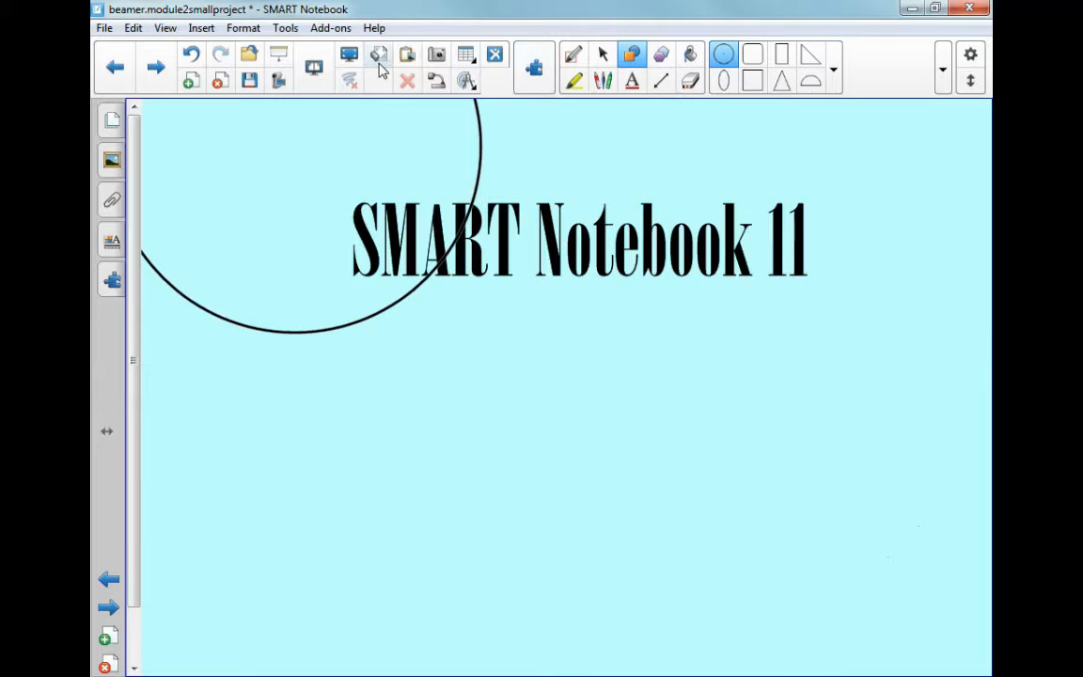
pyautogui.click(603, 54)
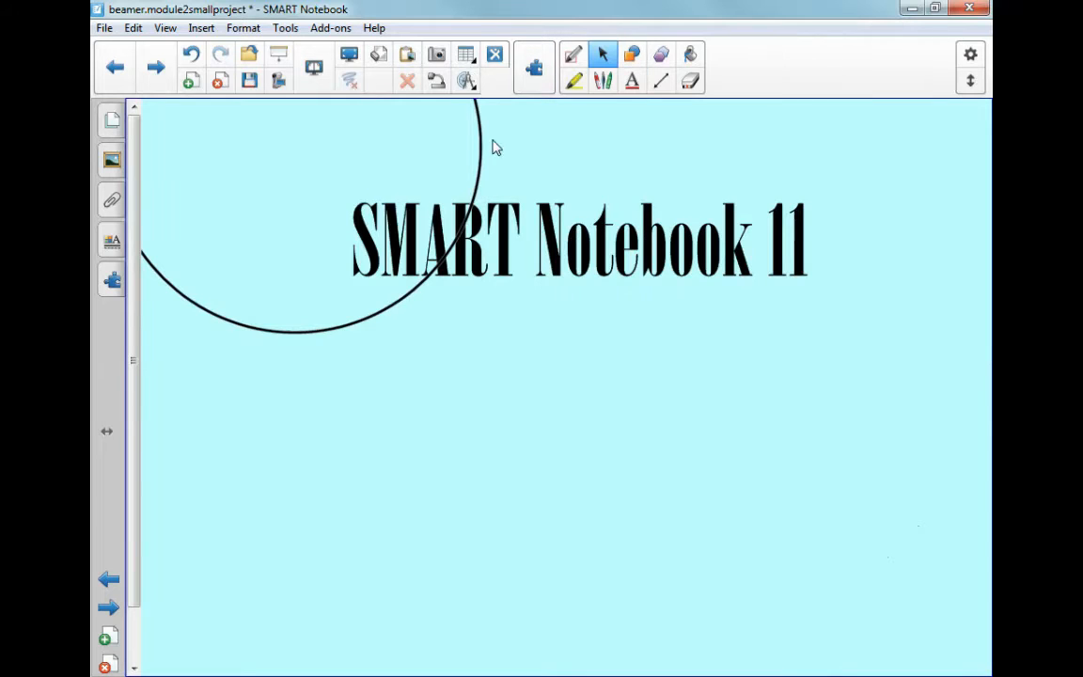
pyautogui.click(480, 138)
pyautogui.press('Delete')
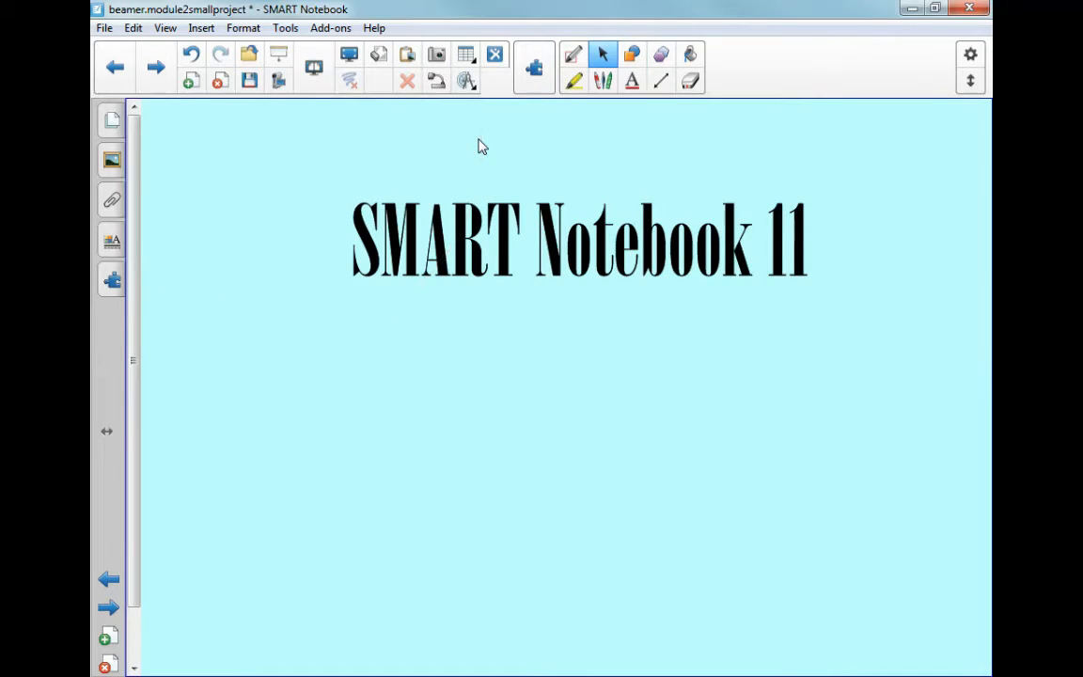
# Draw a large rounded rectangle around the title and move it up slightly so the title sits inside its upper part
pyautogui.click(636, 59)
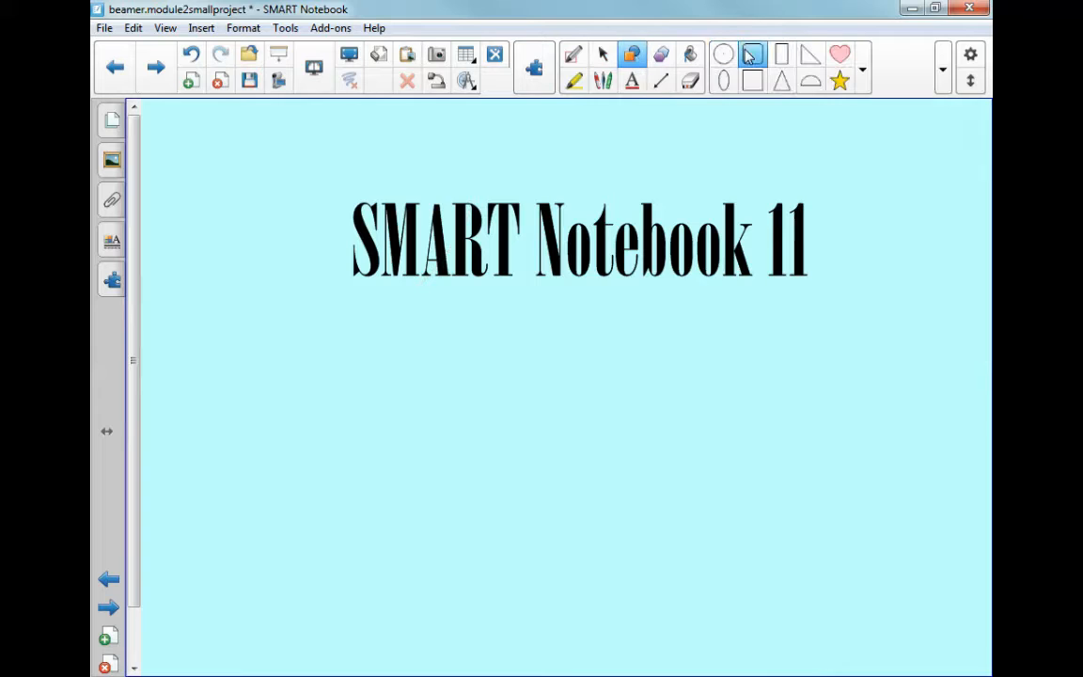
pyautogui.click(753, 54)
pyautogui.moveTo(315, 167)
pyautogui.mouseDown()
pyautogui.moveTo(516, 299)
pyautogui.moveTo(865, 416)
pyautogui.moveTo(837, 598)
pyautogui.mouseUp()
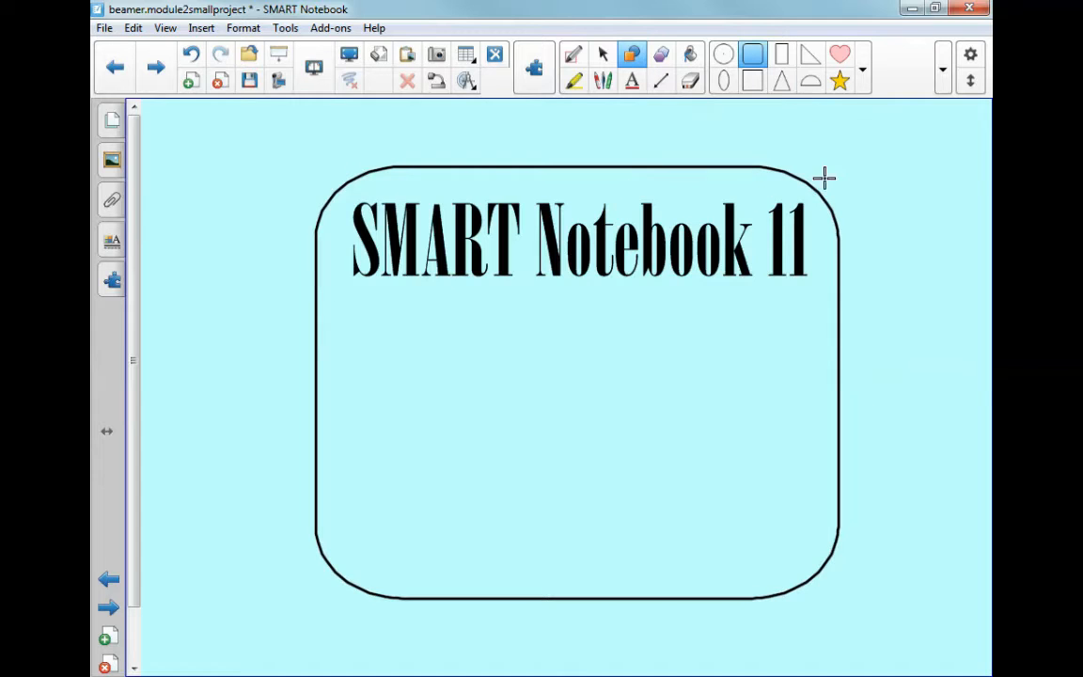
pyautogui.click(604, 55)
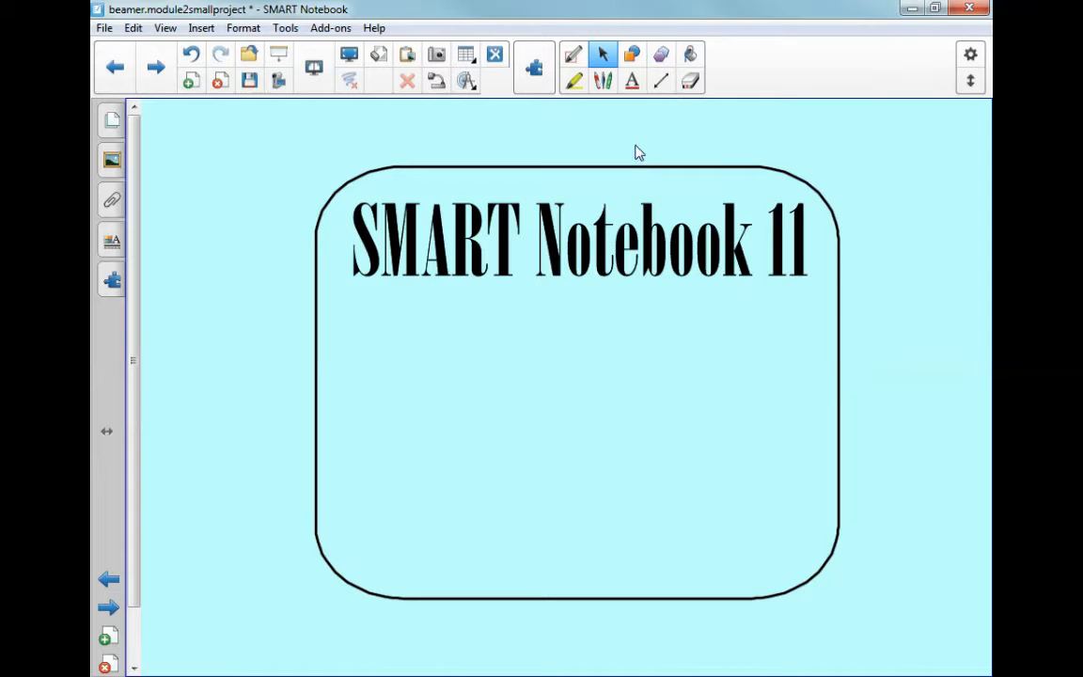
pyautogui.moveTo(640, 168); pyautogui.dragTo(644, 143)
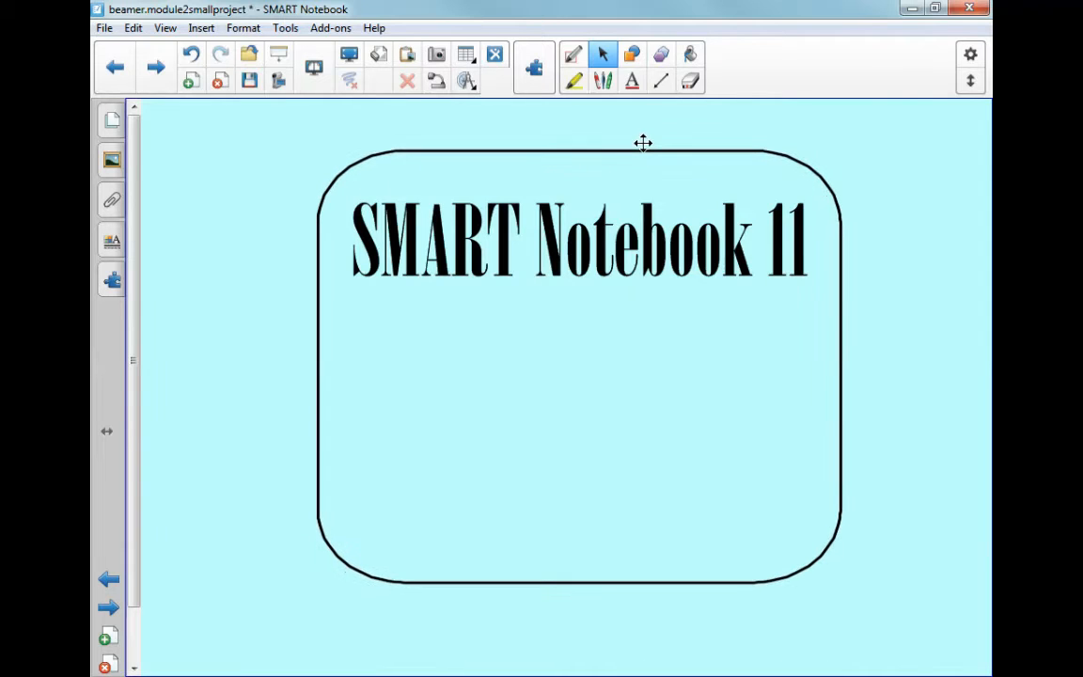
# Fill the rounded rectangle with a muted blue-purple colour
pyautogui.click(615, 150)
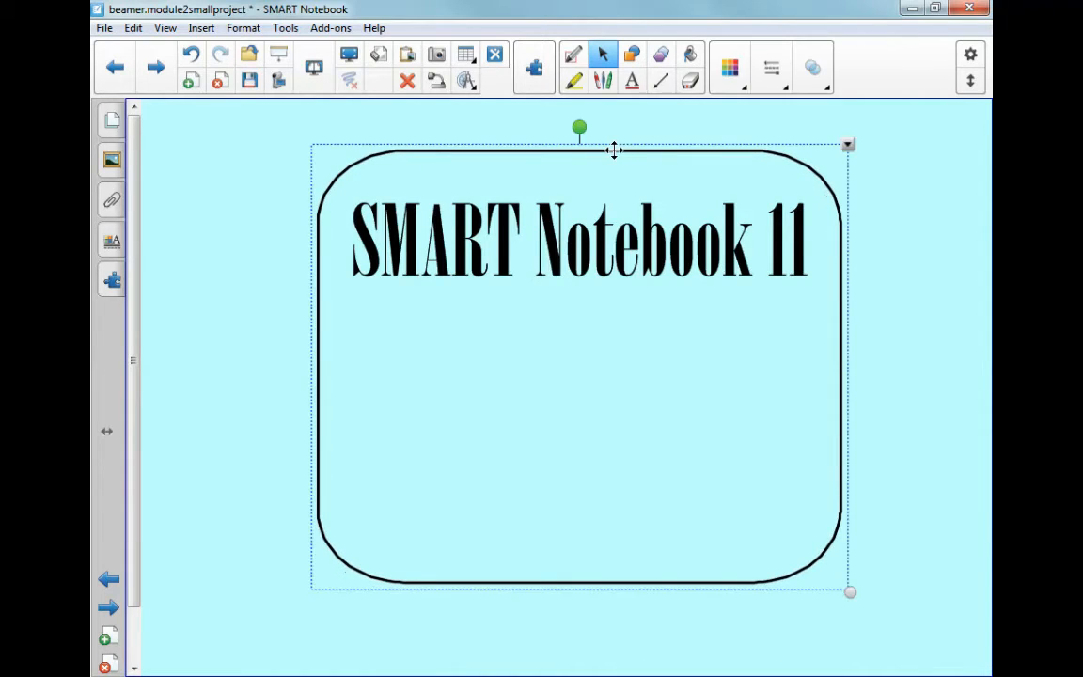
pyautogui.click(739, 81)
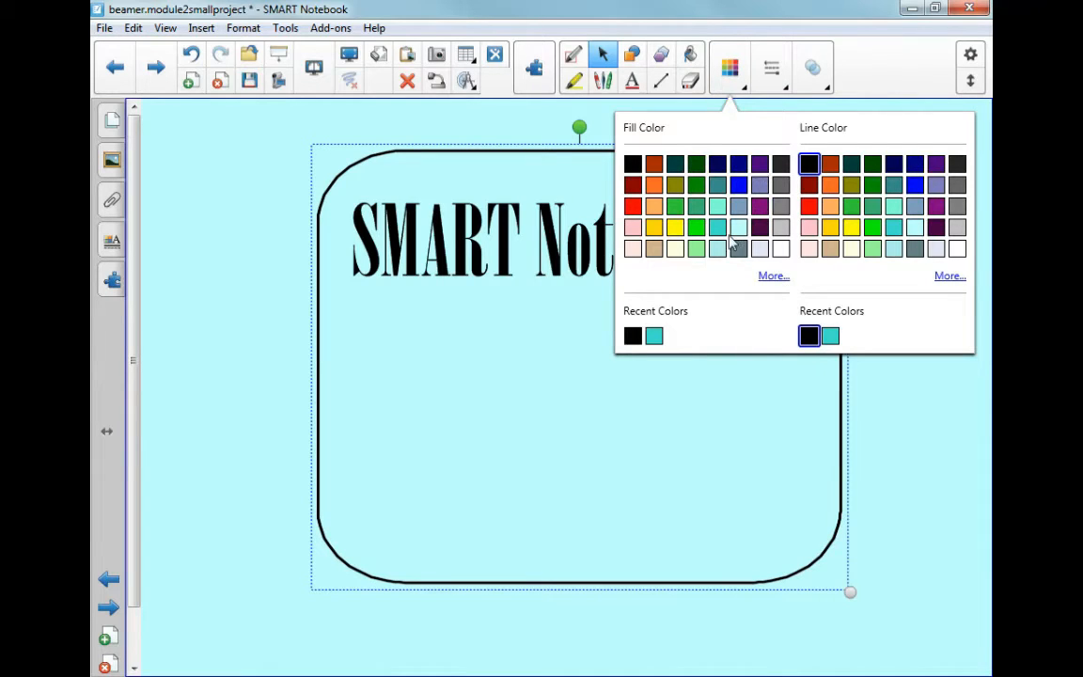
pyautogui.click(759, 185)
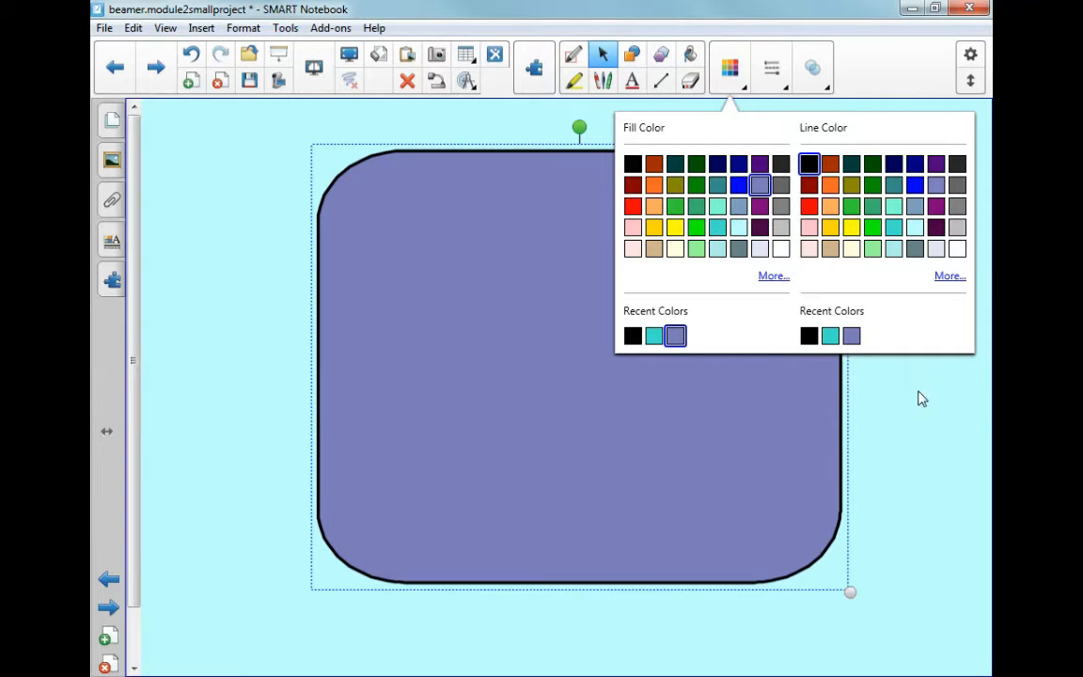
pyautogui.click(725, 441)
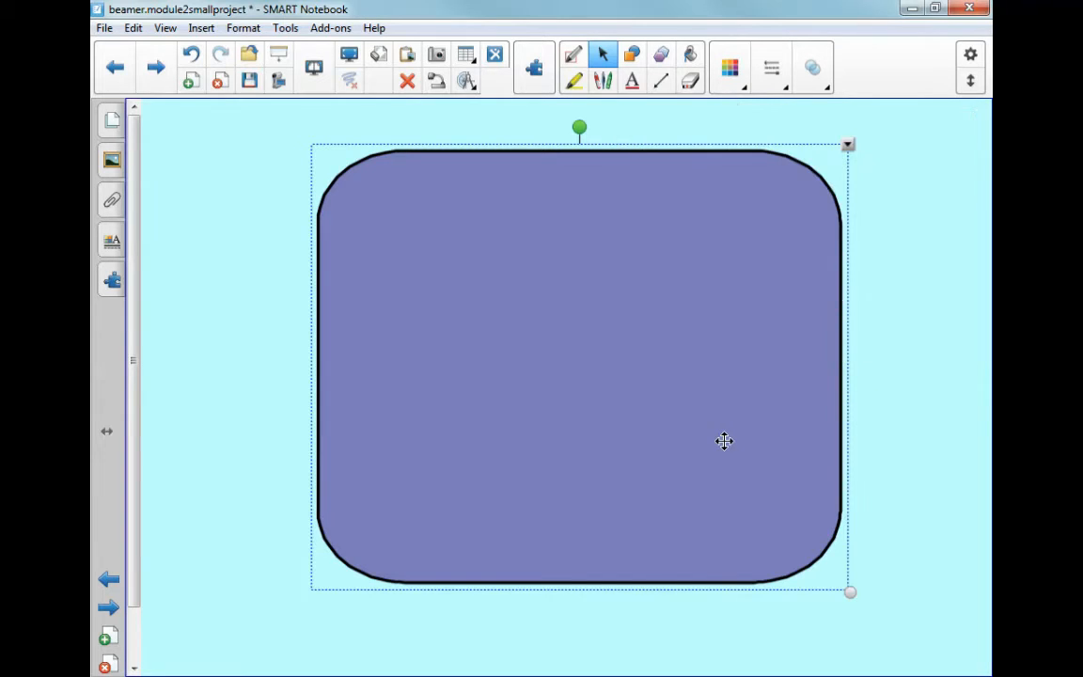
# Place the rounded rectangle behind the title and nudge the title slightly down and to the left within it
pyautogui.rightClick(516, 260)
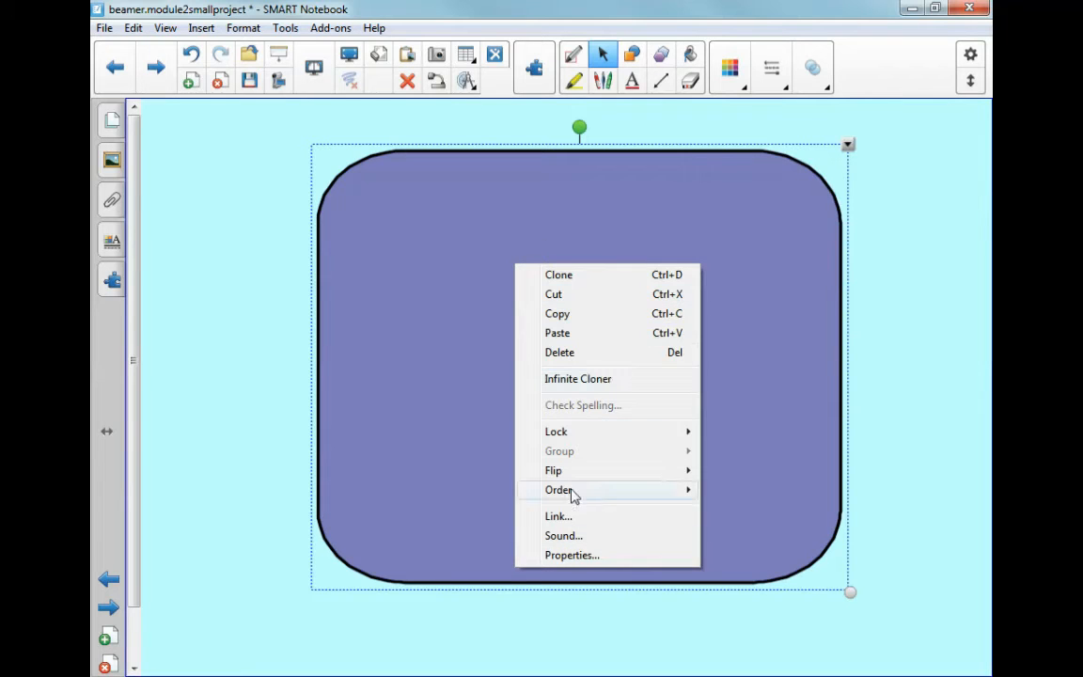
pyautogui.moveTo(573, 494)
pyautogui.click(768, 510)
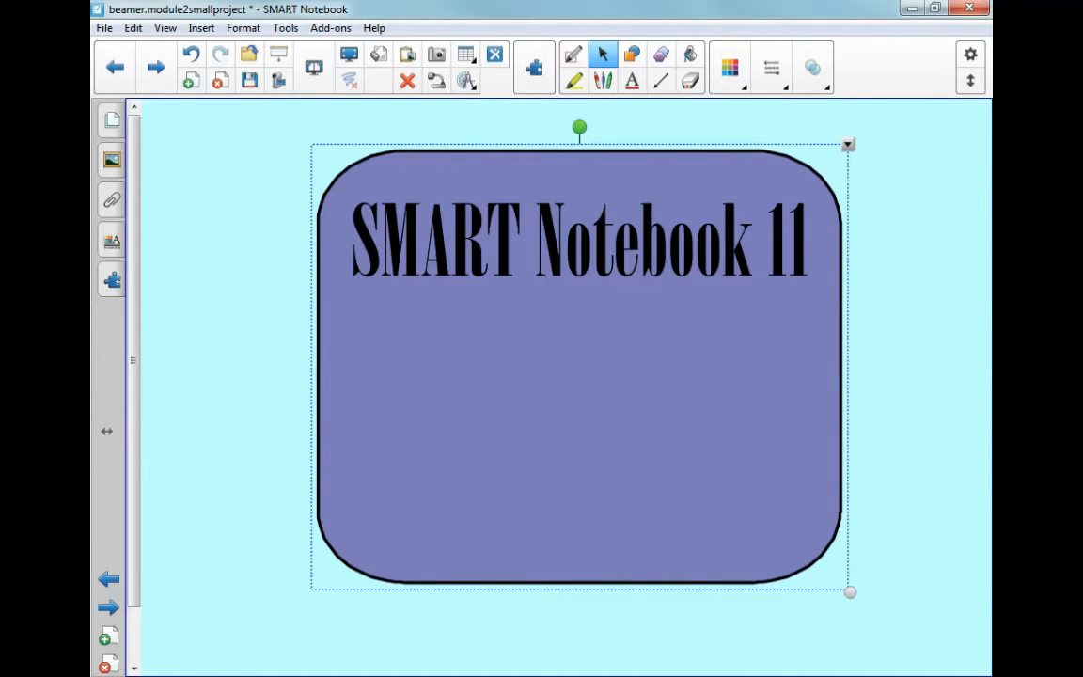
pyautogui.click(746, 257)
pyautogui.click(952, 312)
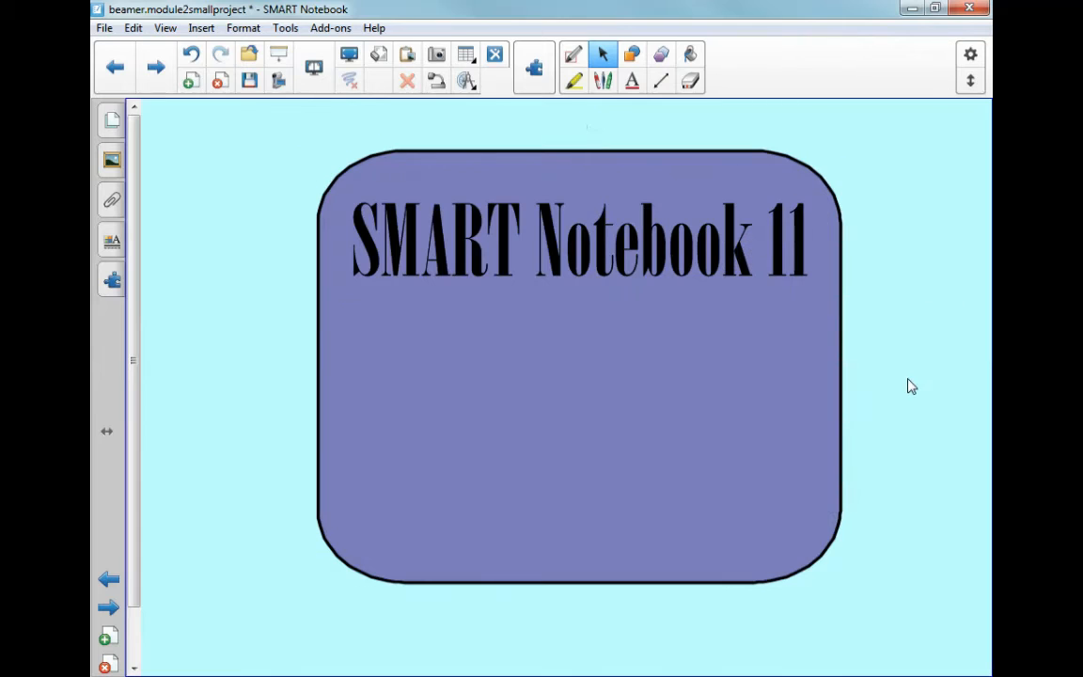
pyautogui.moveTo(477, 247); pyautogui.dragTo(472, 252)
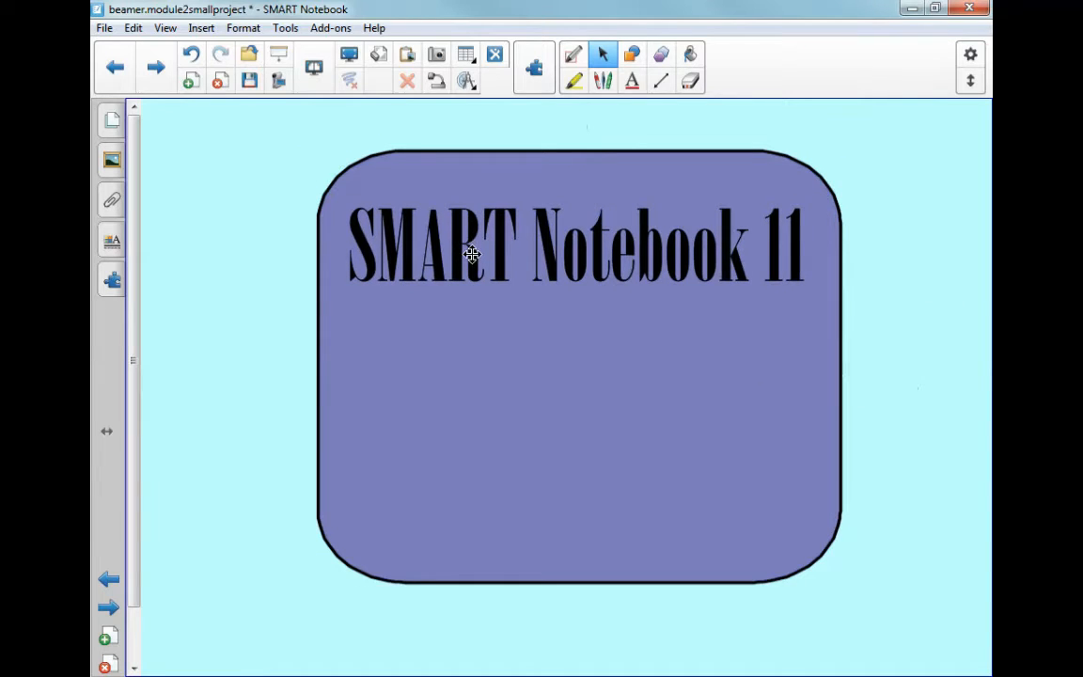
# Check the finished cover on the first page and try to add the text "For" below the title
pyautogui.click(115, 68)
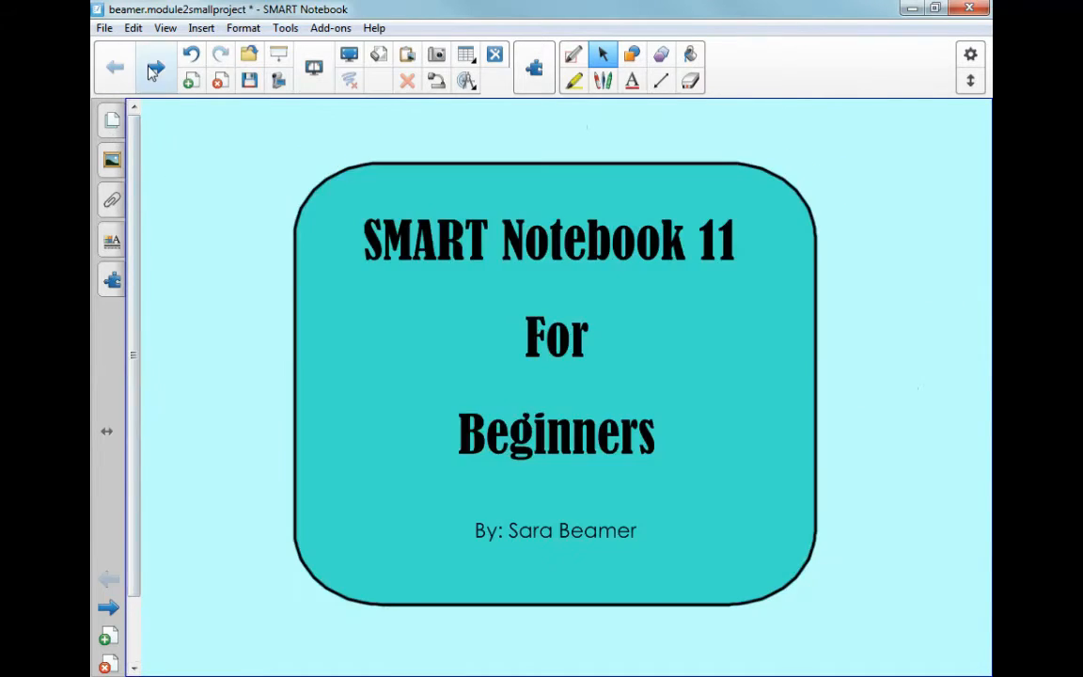
pyautogui.click(155, 72)
pyautogui.click(706, 257)
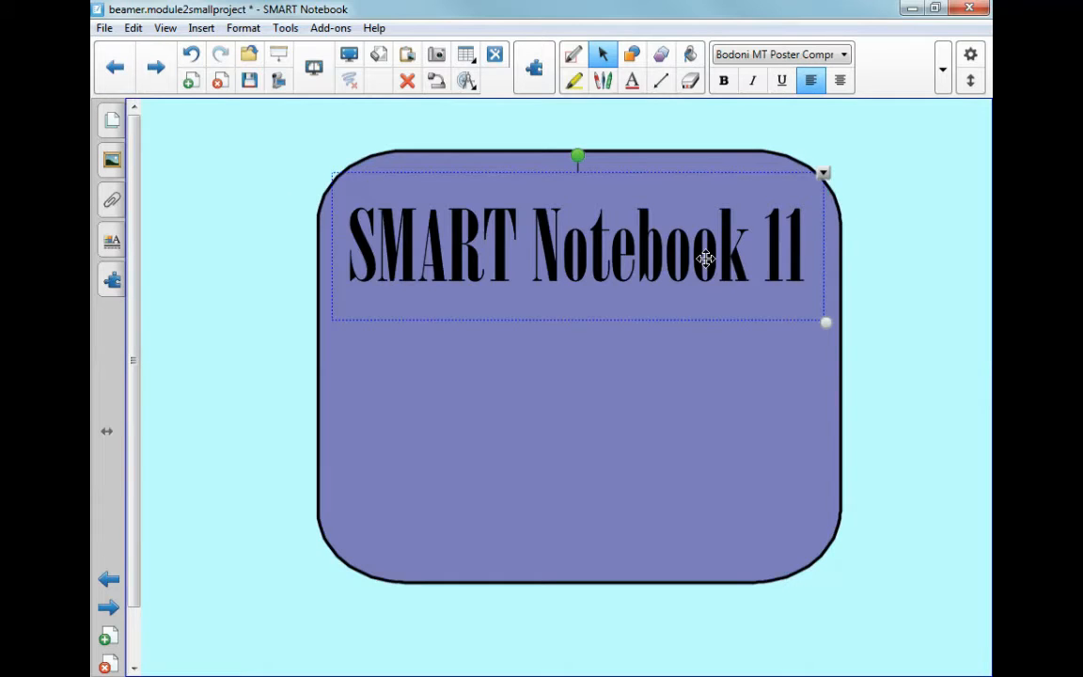
pyautogui.click(673, 362)
pyautogui.write('For')
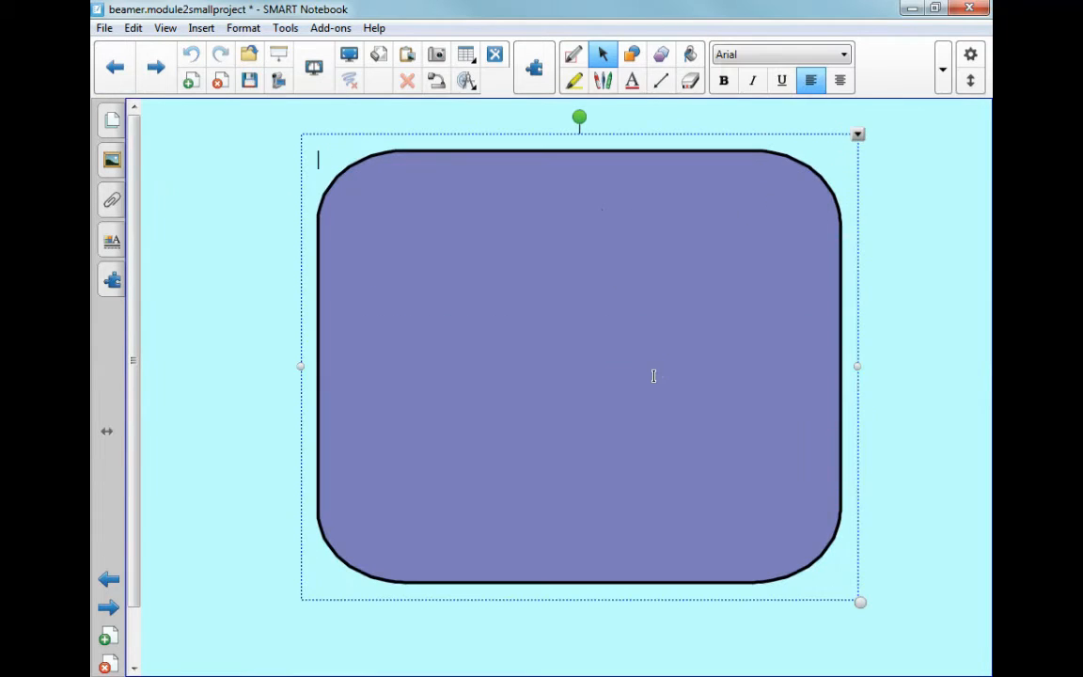
# Undo the text entered in the rounded rectangle and move the rectangle back around the title
pyautogui.click(195, 61)
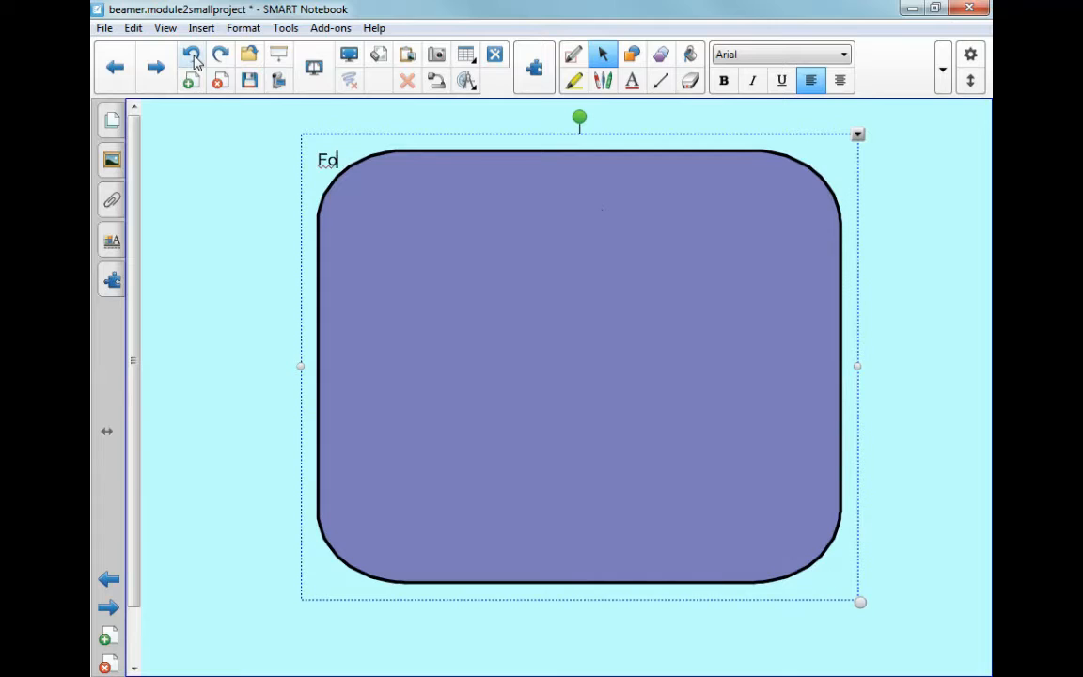
pyautogui.click(195, 61)
pyautogui.click(194, 62)
pyautogui.click(220, 56)
pyautogui.click(193, 55)
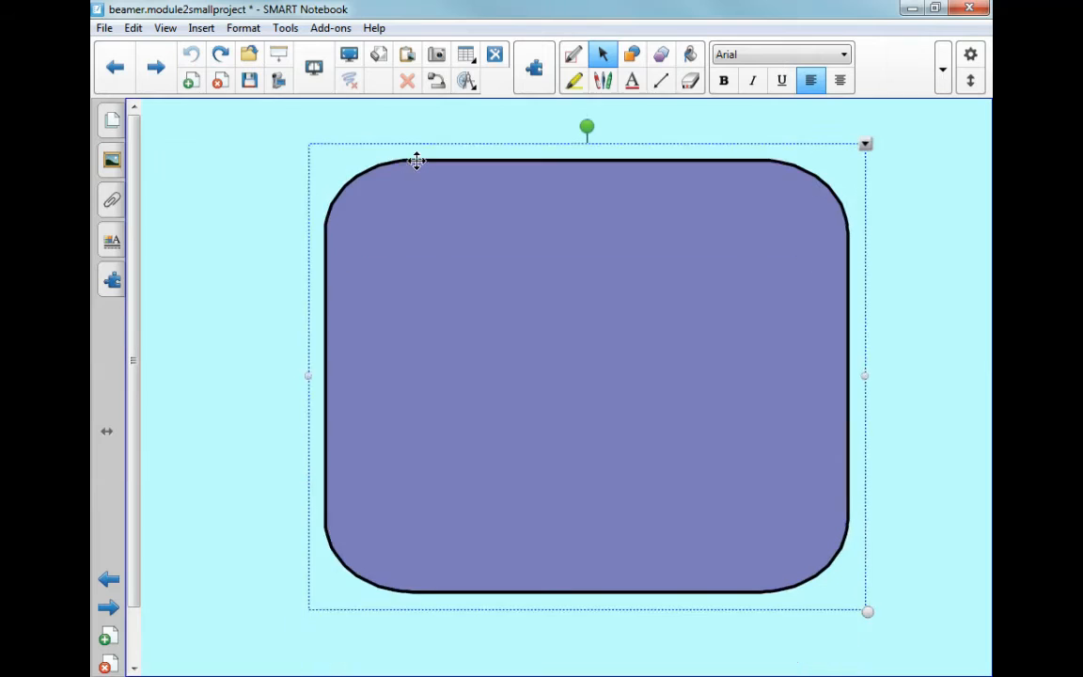
pyautogui.moveTo(417, 161)
pyautogui.mouseDown()
pyautogui.moveTo(396, 145)
pyautogui.moveTo(409, 153)
pyautogui.mouseUp()
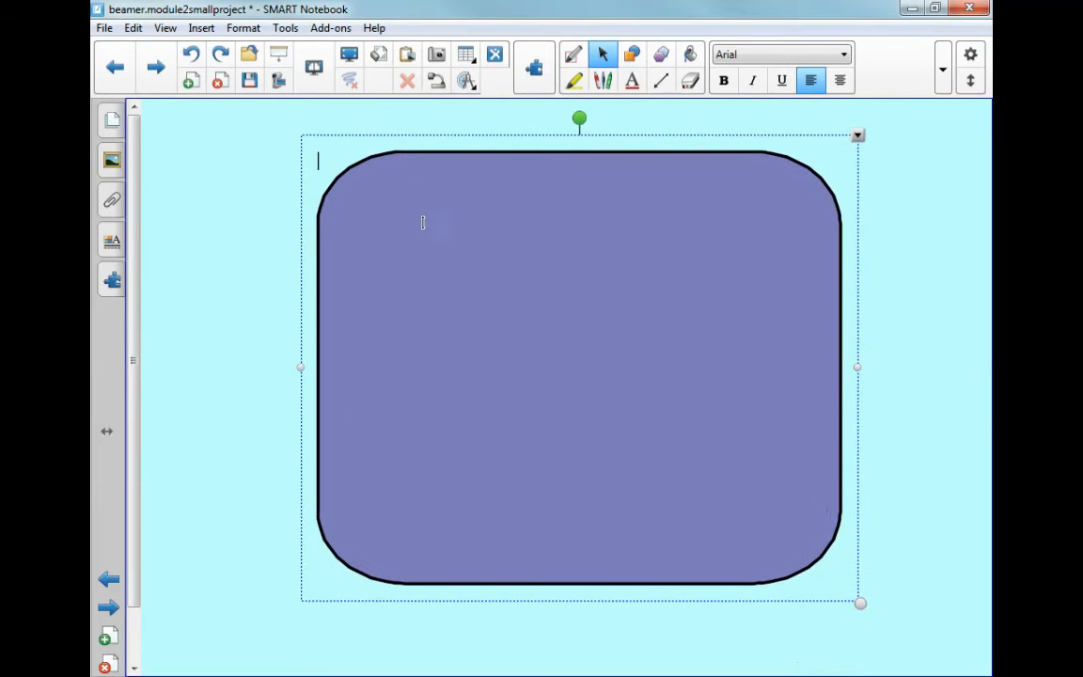
pyautogui.rightClick(423, 223)
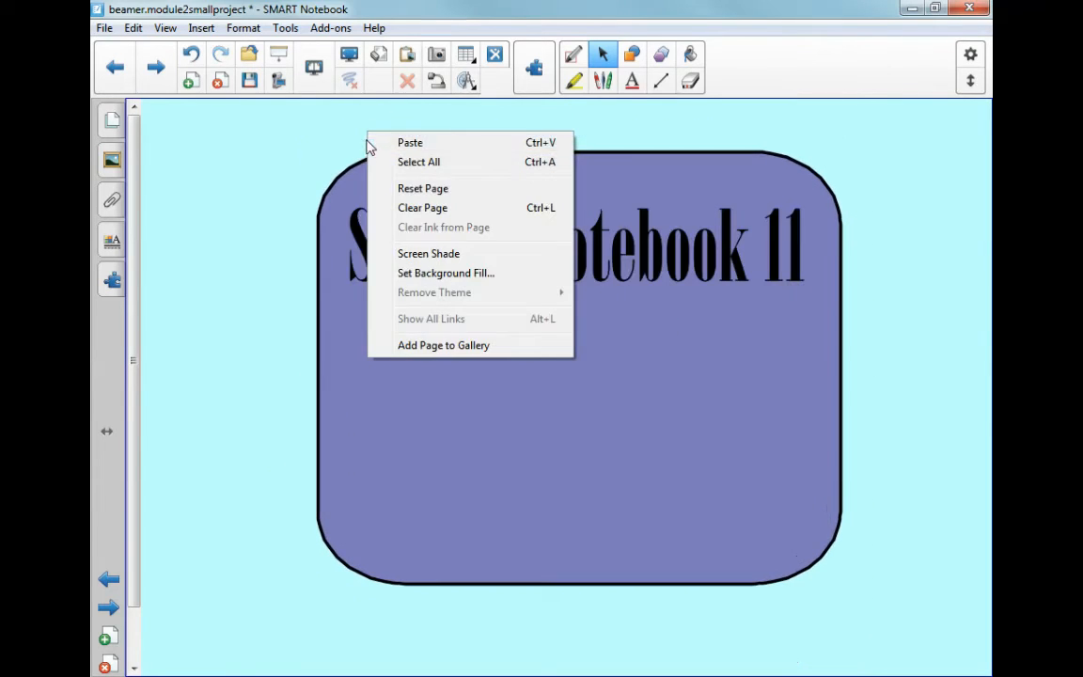
# Bring the rounded rectangle to the front of the title and undo the reordering
pyautogui.click(343, 213)
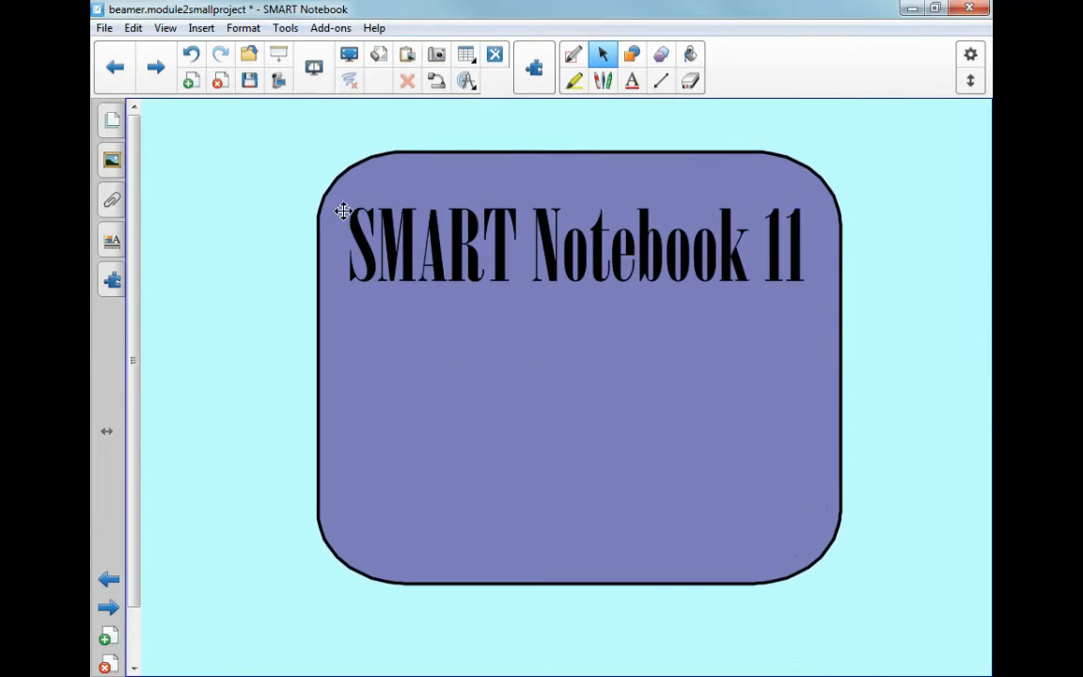
pyautogui.rightClick(346, 177)
pyautogui.moveTo(495, 410)
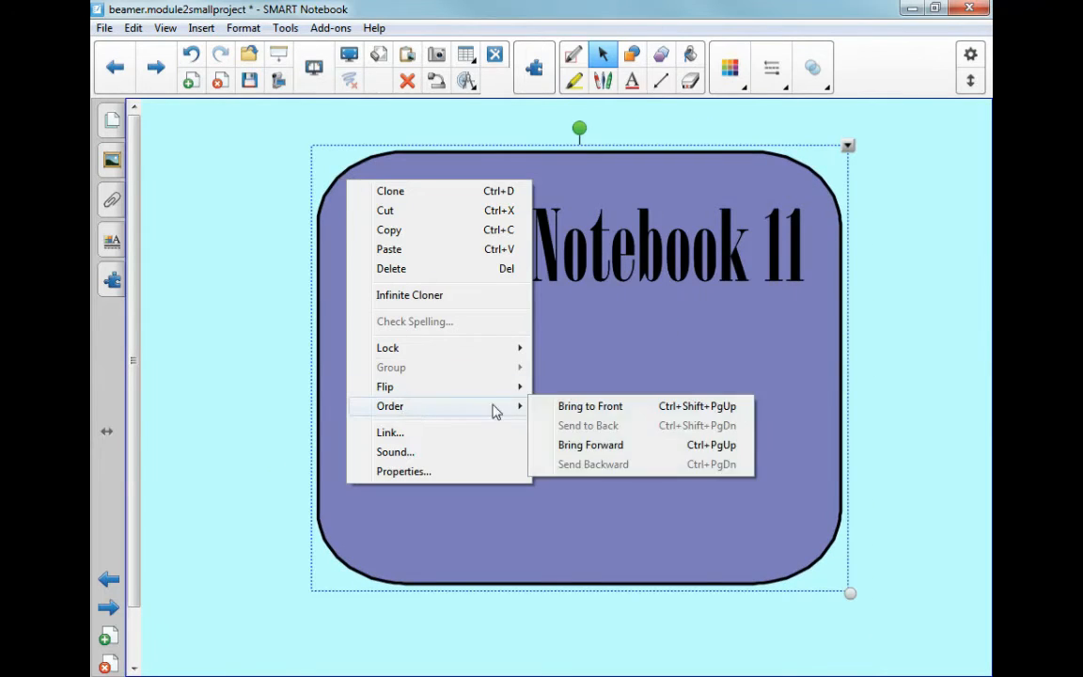
pyautogui.click(565, 406)
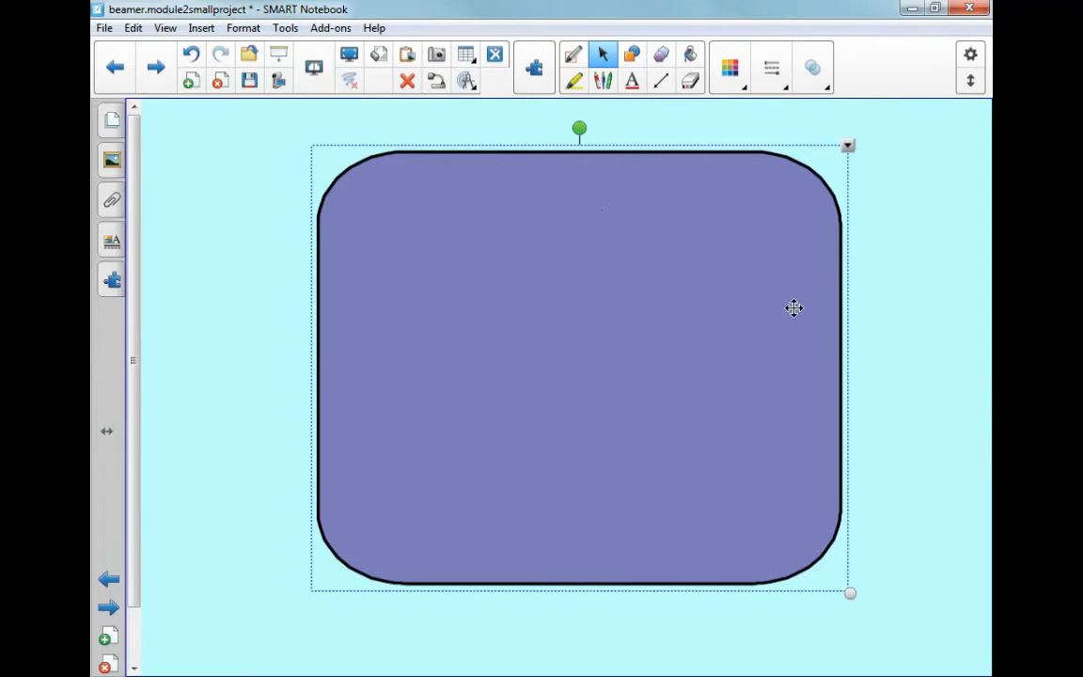
pyautogui.click(191, 54)
pyautogui.click(847, 301)
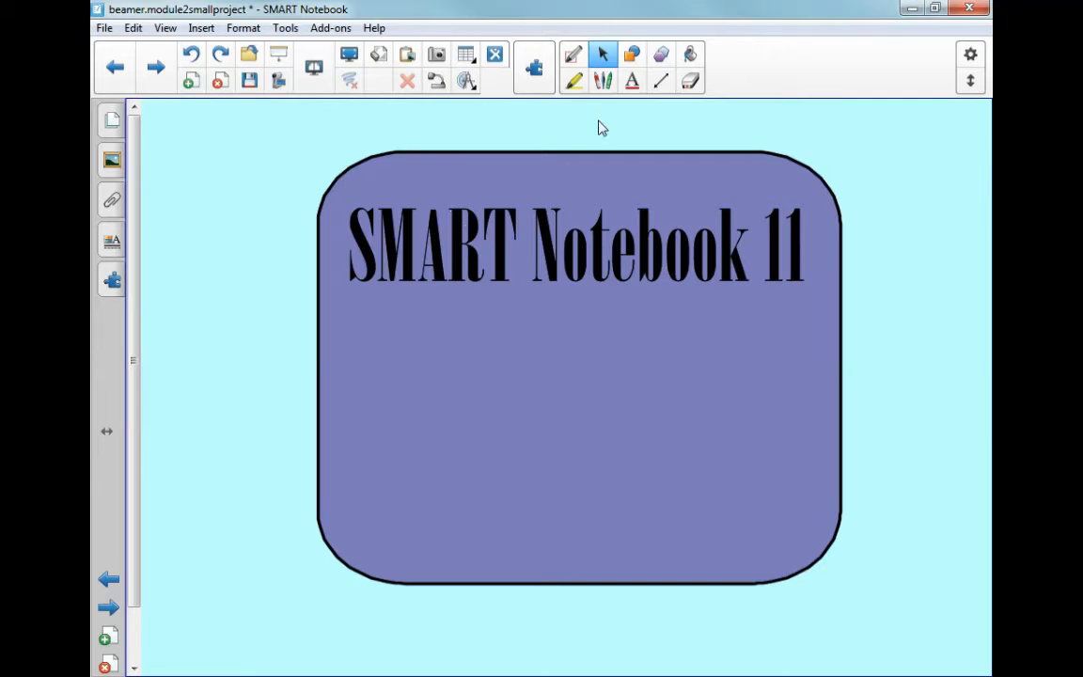
# Add the text "For Beginners" on the blank page area and place it below the title inside the rounded rectangle
pyautogui.click(211, 311)
pyautogui.write('For B')
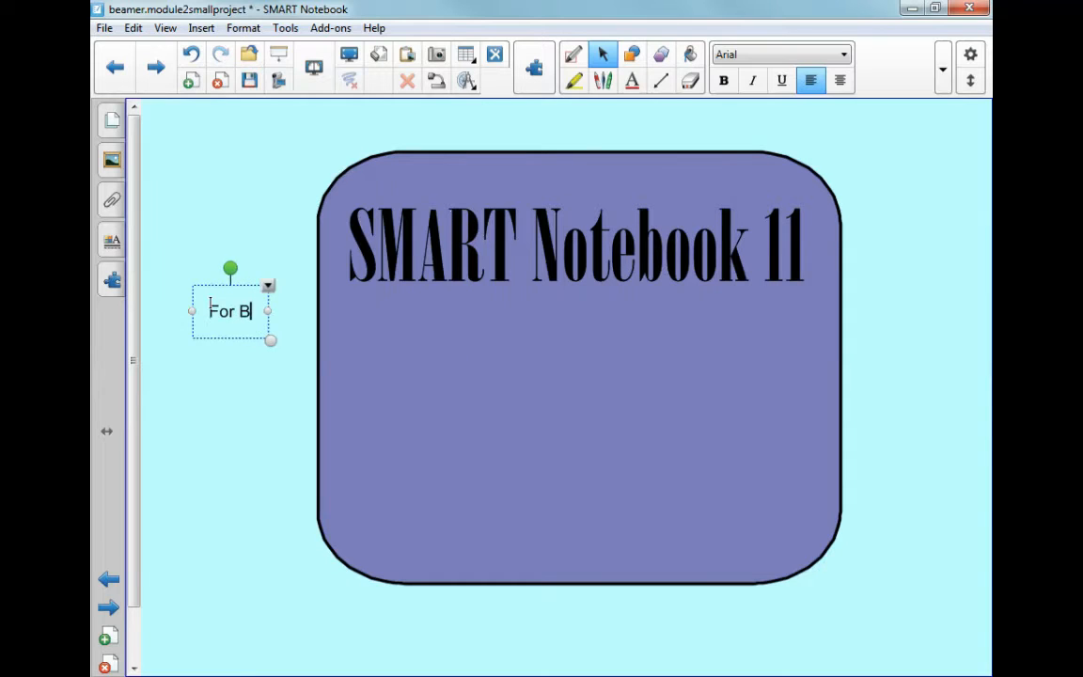
pyautogui.write('eginners')
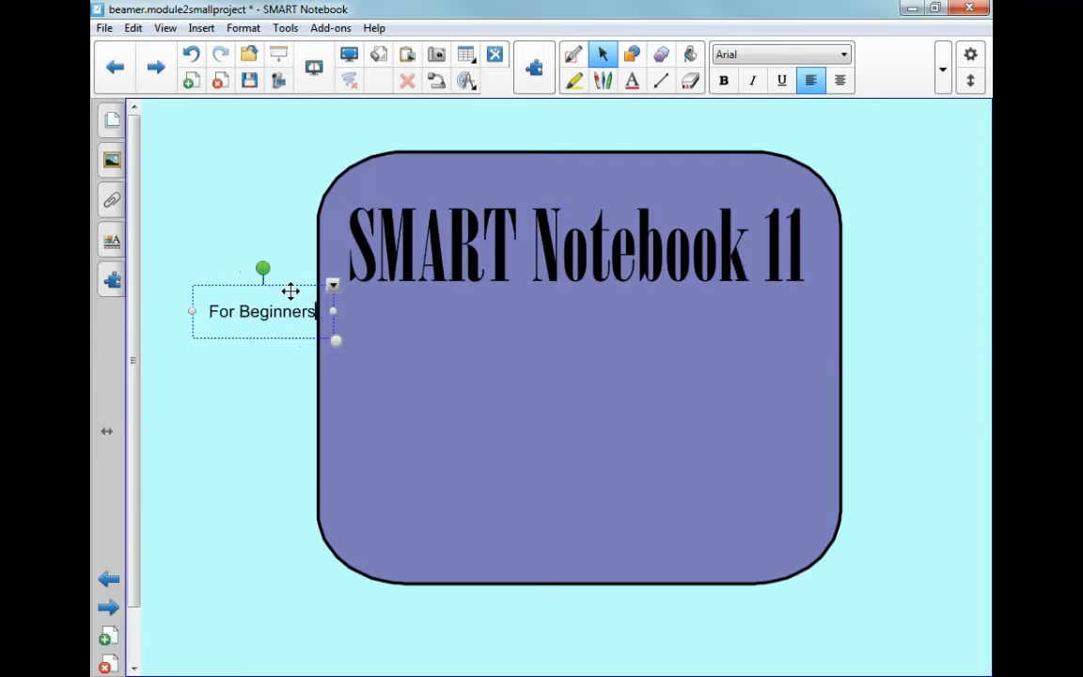
pyautogui.moveTo(291, 292); pyautogui.dragTo(615, 336)
# Set the "For Beginners" text in Arial Black, enlarge it and centre it under the title
pyautogui.click(742, 53)
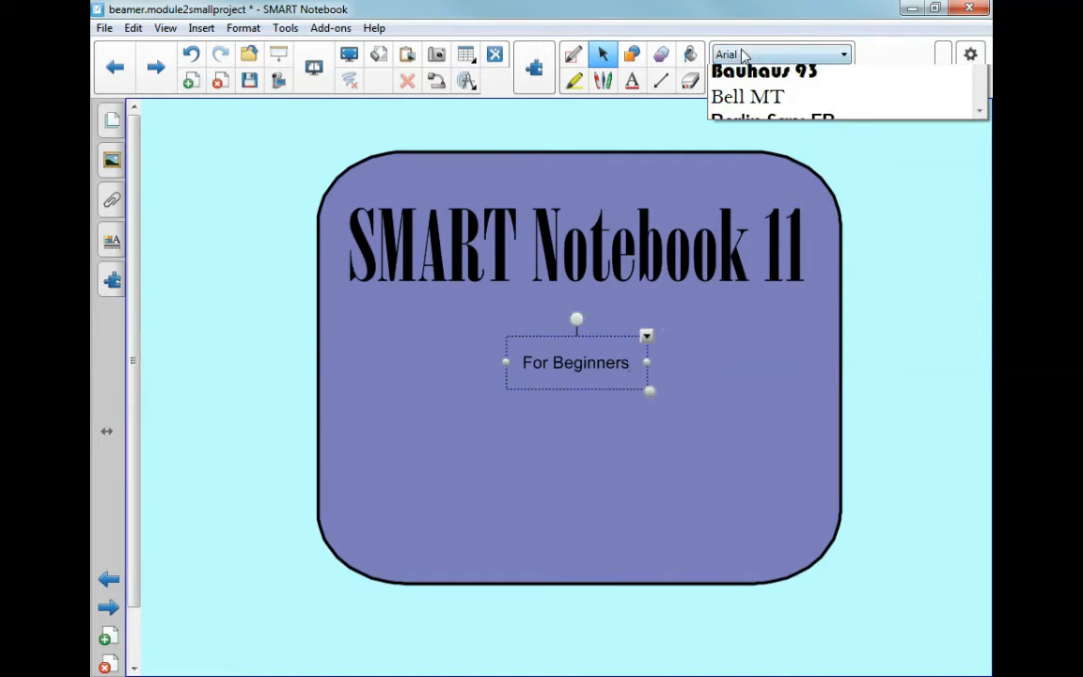
pyautogui.click(752, 101)
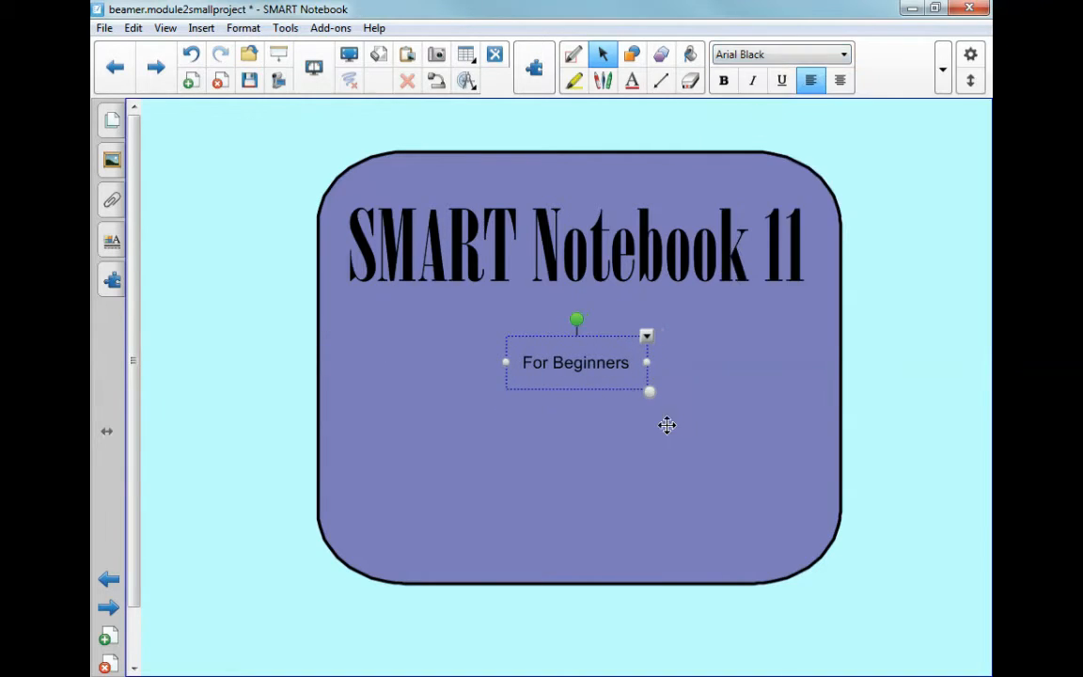
pyautogui.moveTo(633, 363); pyautogui.dragTo(299, 365)
pyautogui.click(789, 53)
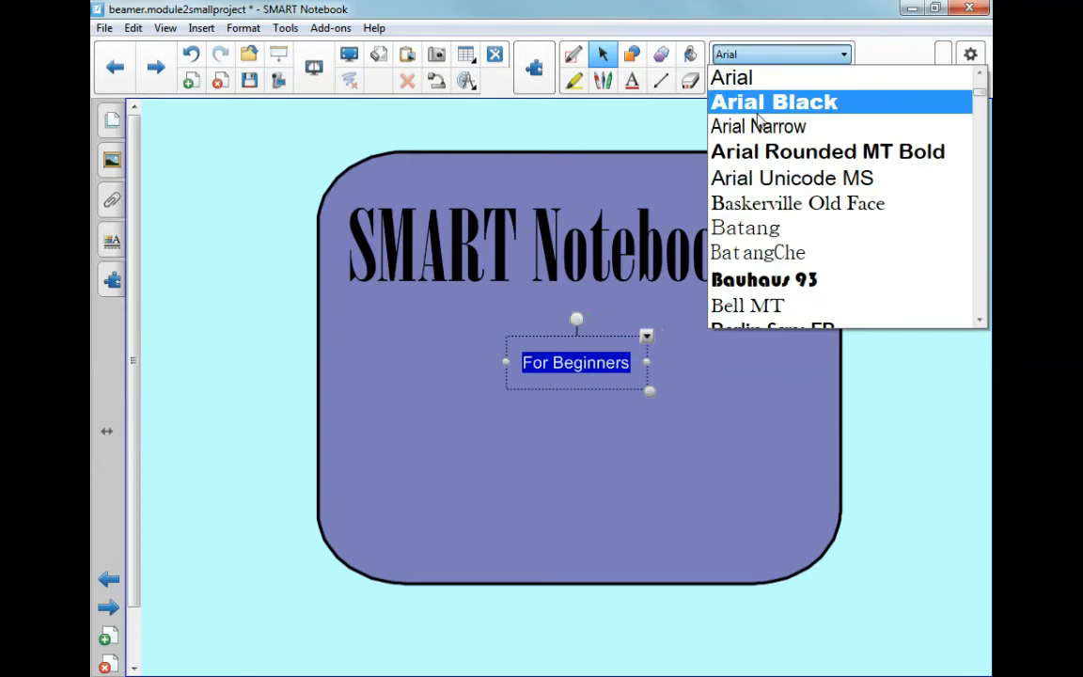
pyautogui.click(772, 102)
pyautogui.moveTo(668, 395); pyautogui.dragTo(795, 484)
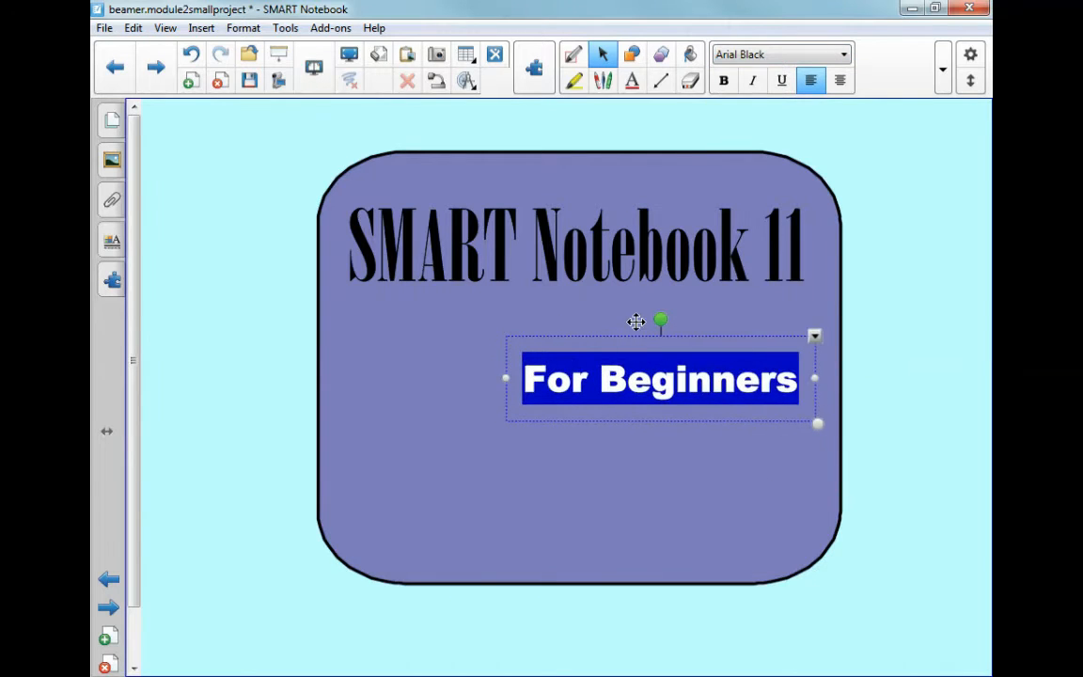
pyautogui.moveTo(673, 331); pyautogui.dragTo(593, 294)
pyautogui.click(732, 524)
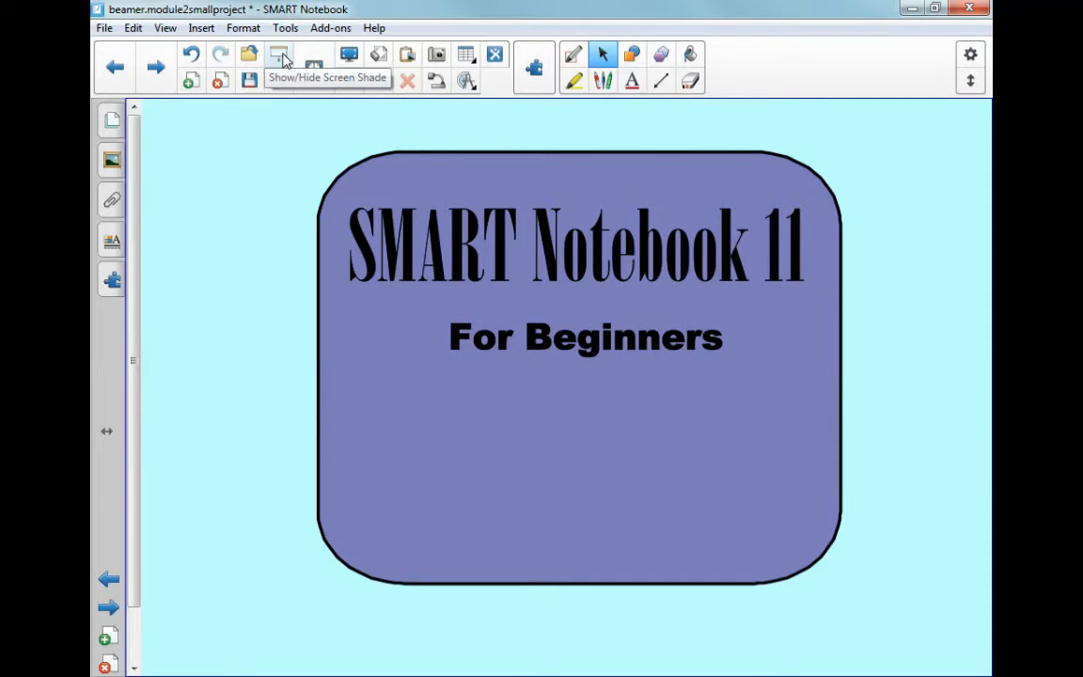
# Cover the page with the screen shade, uncover the title and subtitle by lowering it, and close the shade
pyautogui.click(284, 60)
pyautogui.moveTo(561, 126); pyautogui.dragTo(556, 324)
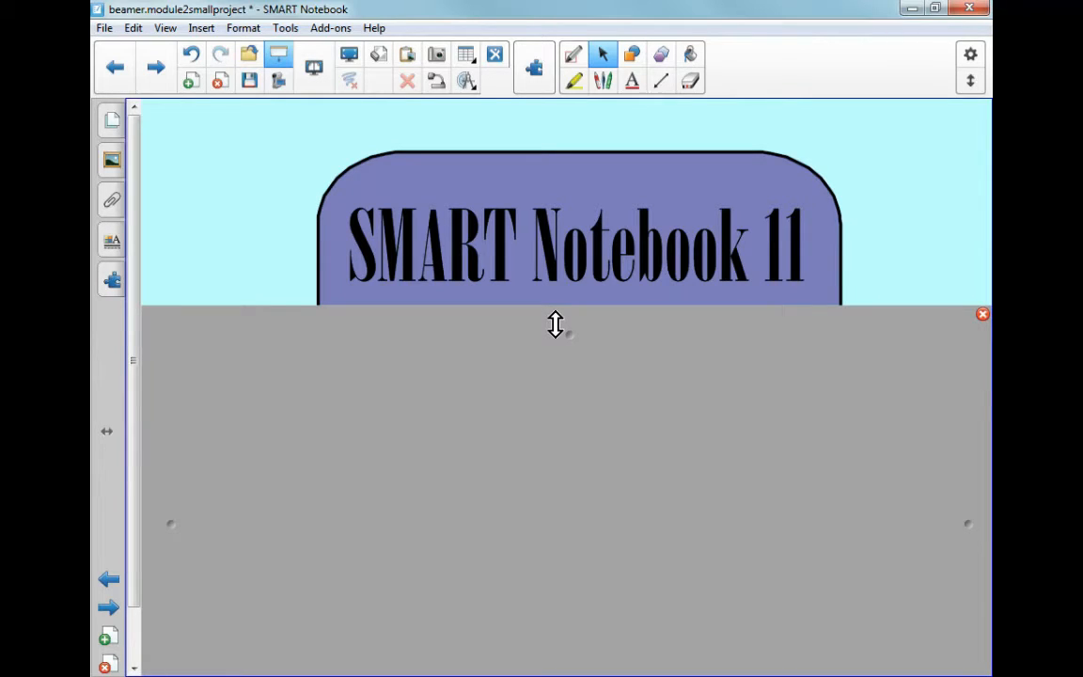
pyautogui.moveTo(556, 324); pyautogui.dragTo(576, 391)
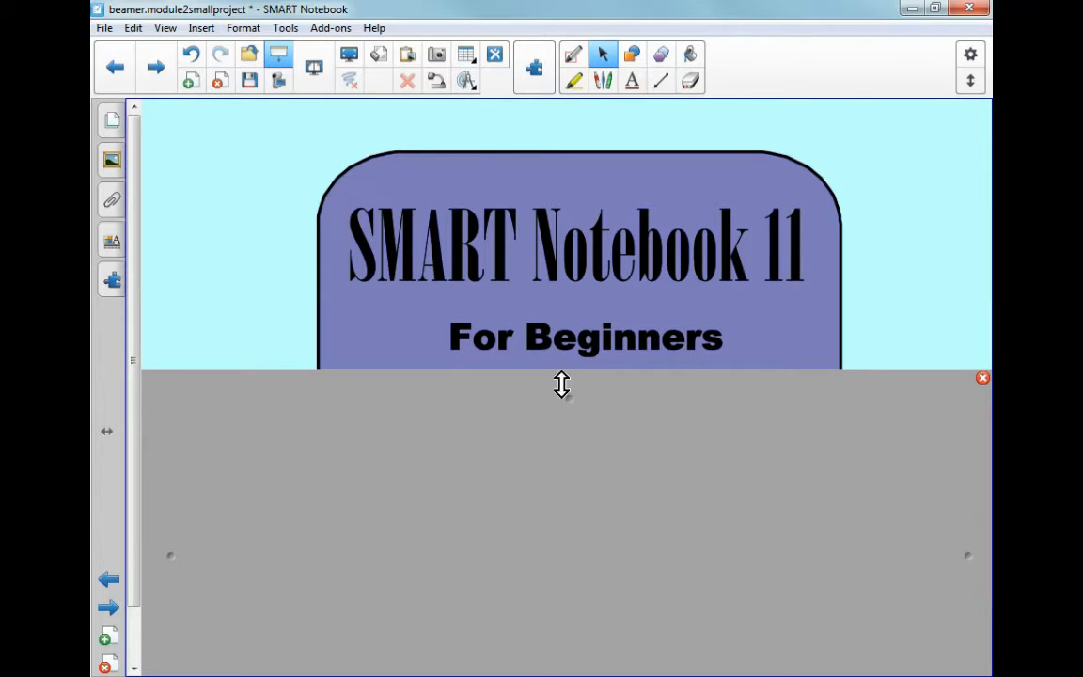
pyautogui.moveTo(561, 383); pyautogui.dragTo(567, 316)
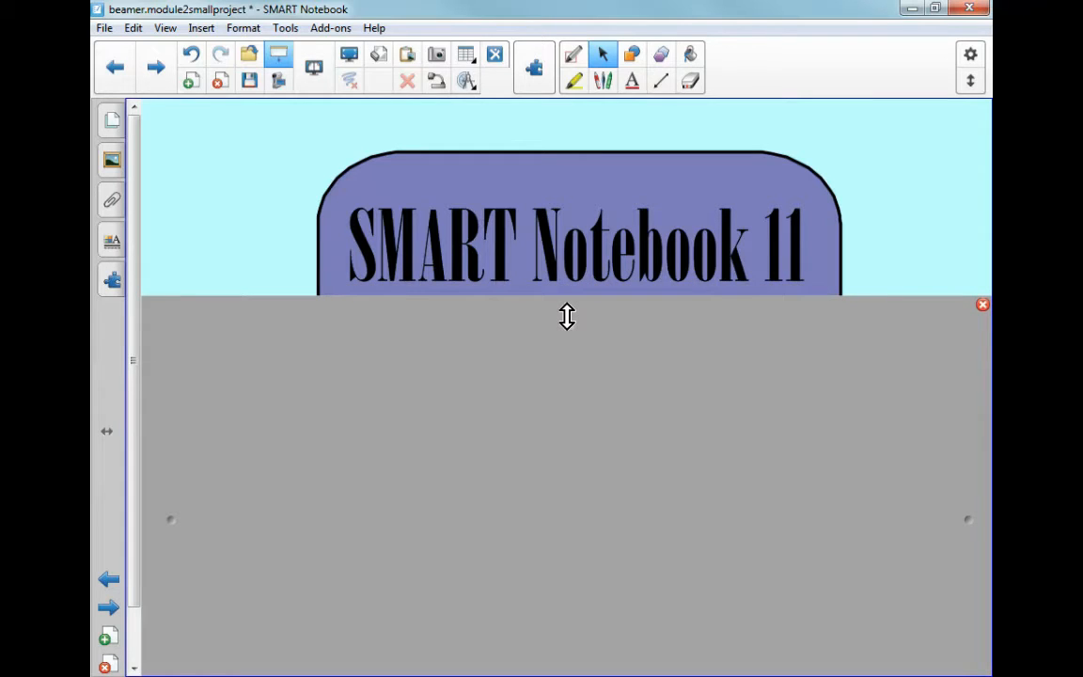
pyautogui.click(982, 307)
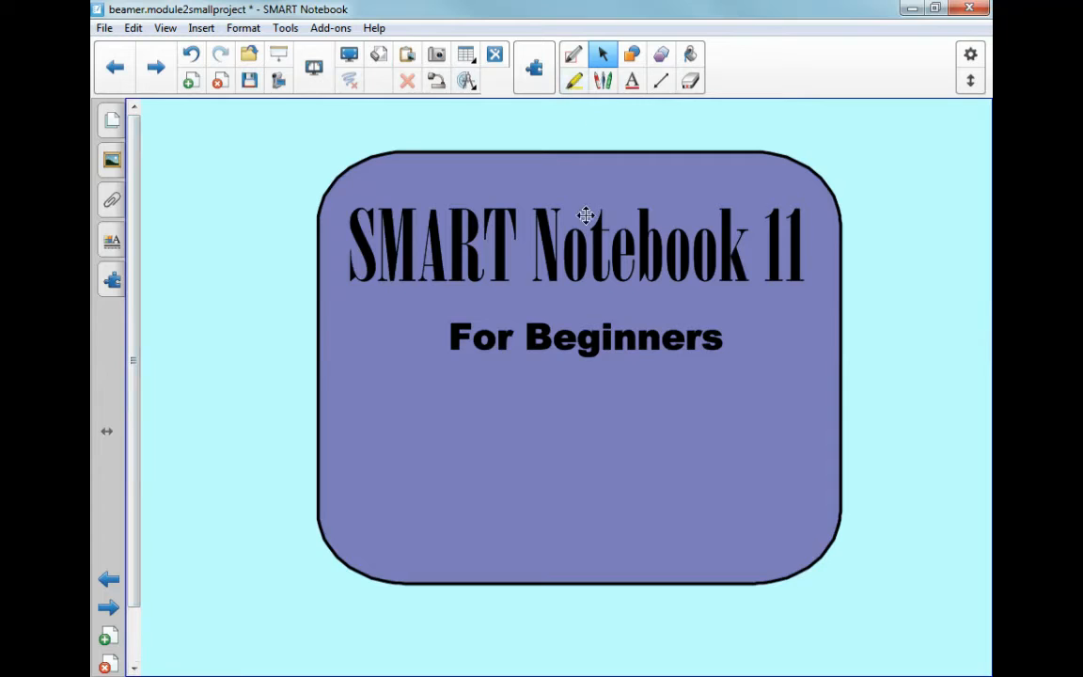
# Add a blank page and handwrite the word "purple" on it with the purple pen
pyautogui.click(191, 83)
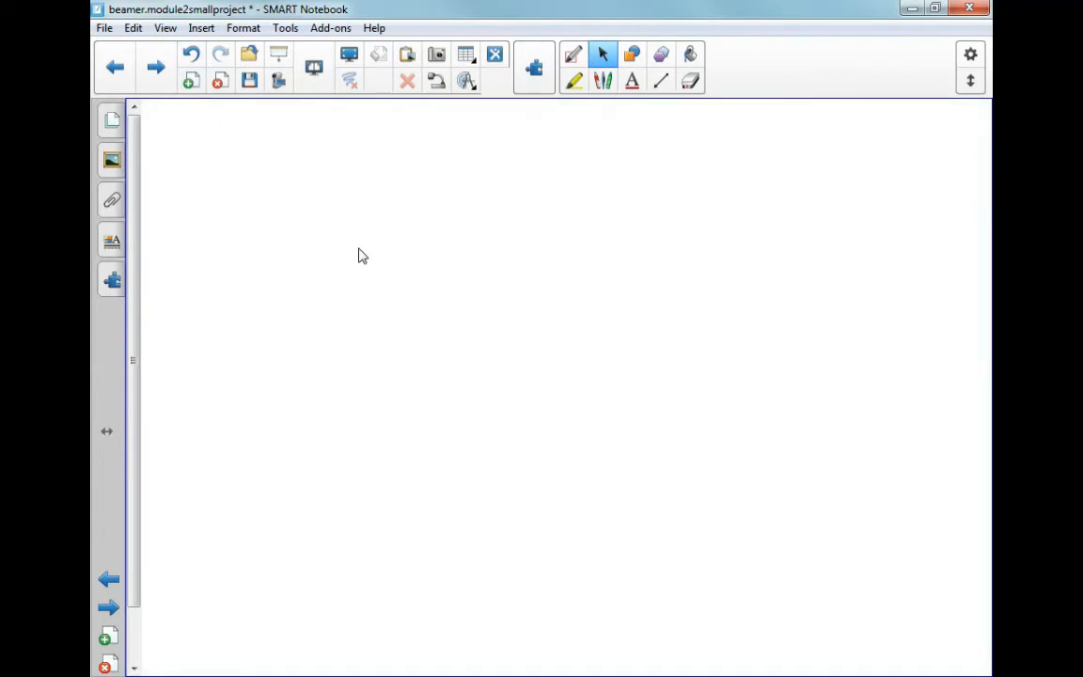
pyautogui.click(603, 83)
pyautogui.click(731, 83)
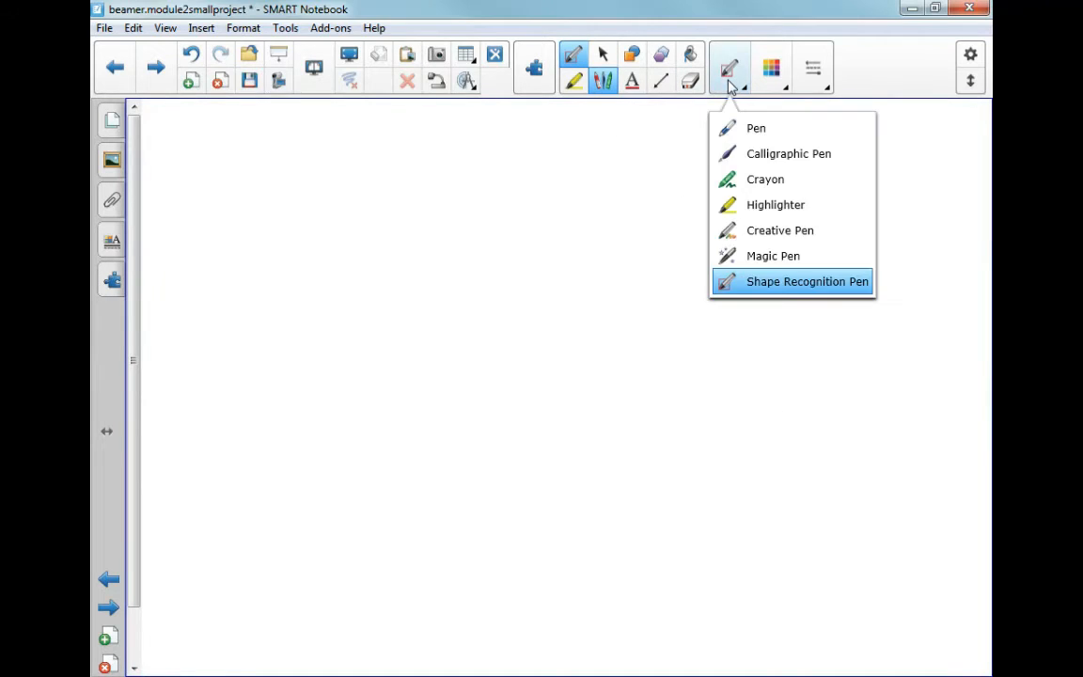
pyautogui.click(580, 96)
pyautogui.click(603, 58)
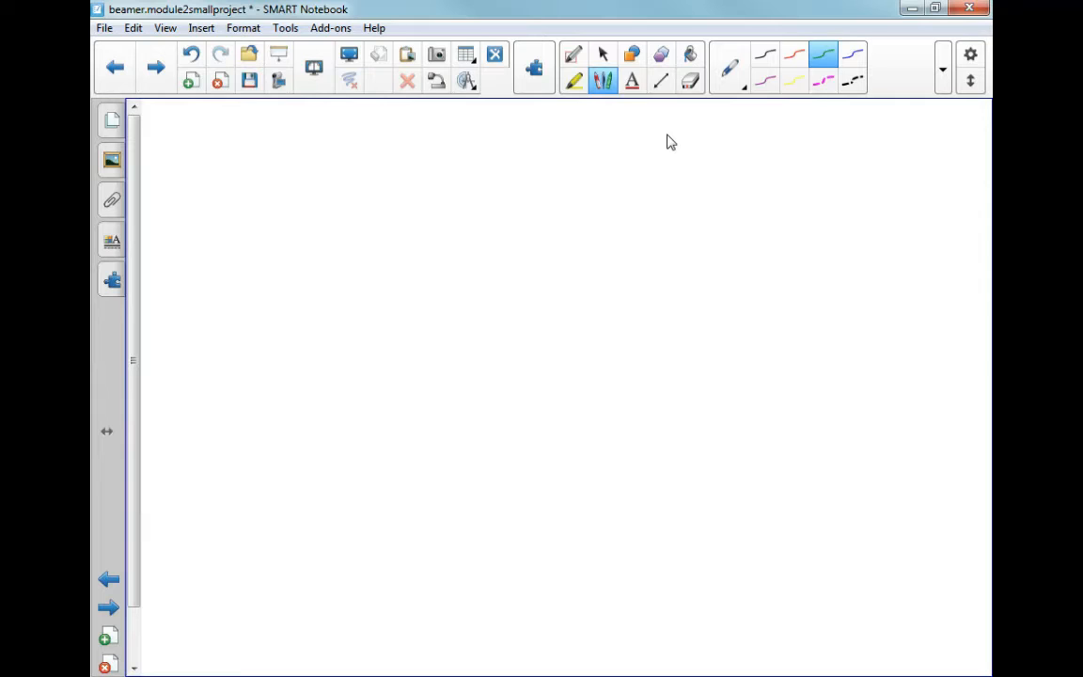
pyautogui.click(764, 84)
pyautogui.moveTo(386, 210)
pyautogui.mouseDown()
pyautogui.moveTo(393, 267)
pyautogui.moveTo(389, 246)
pyautogui.moveTo(434, 211)
pyautogui.moveTo(459, 213)
pyautogui.moveTo(474, 264)
pyautogui.mouseUp()
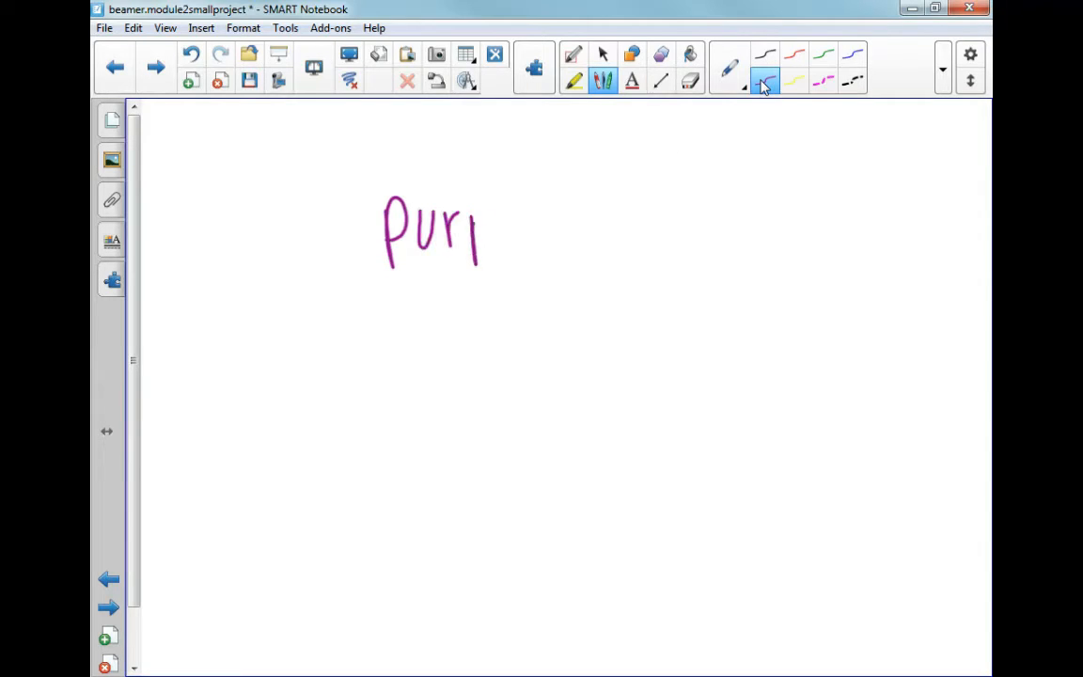
pyautogui.moveTo(473, 218); pyautogui.dragTo(476, 240)
pyautogui.moveTo(499, 186)
pyautogui.mouseDown()
pyautogui.moveTo(500, 254)
pyautogui.moveTo(538, 210)
pyautogui.moveTo(555, 237)
pyautogui.mouseUp()
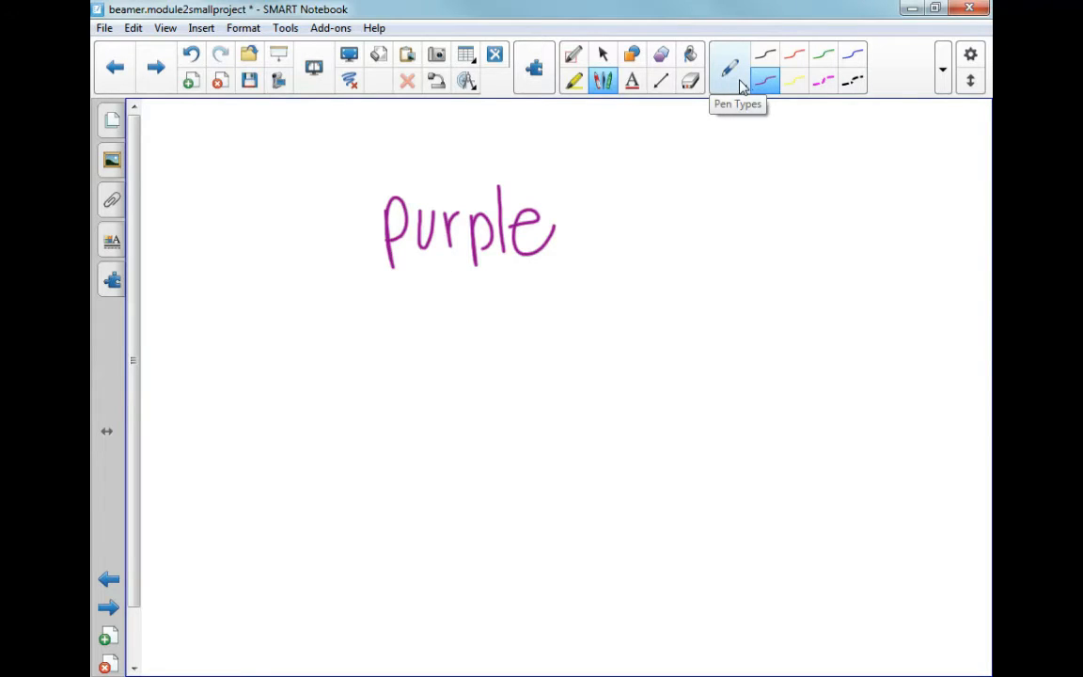
pyautogui.click(738, 83)
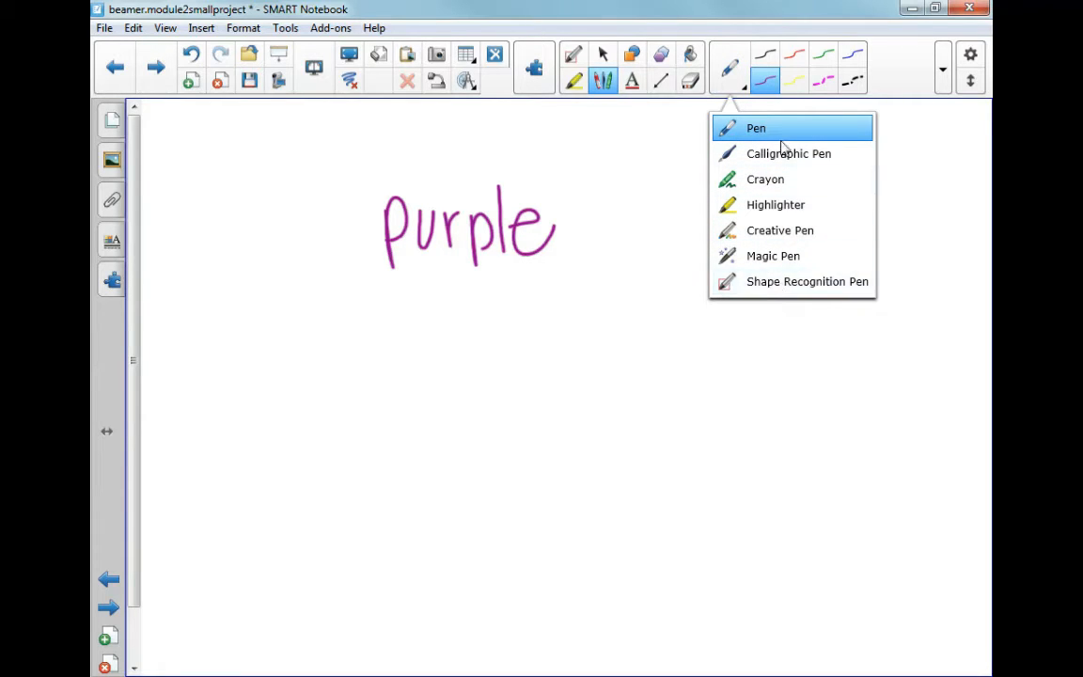
pyautogui.click(856, 86)
pyautogui.click(761, 90)
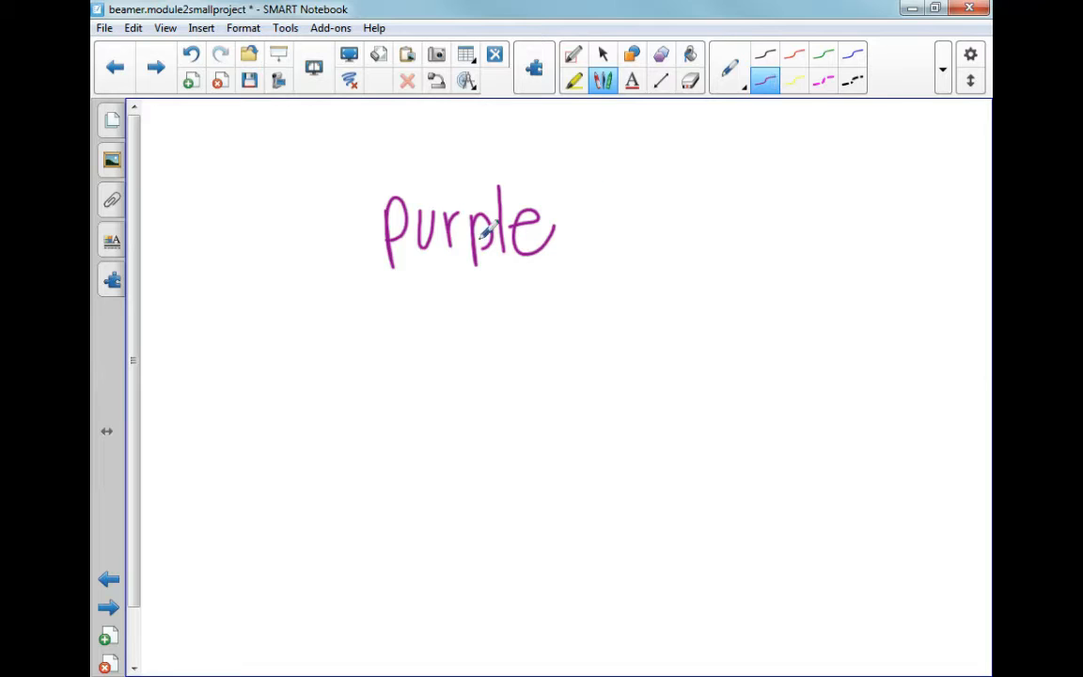
# Convert the handwritten word to typed text with the recognition suggestion "purple"
pyautogui.click(603, 54)
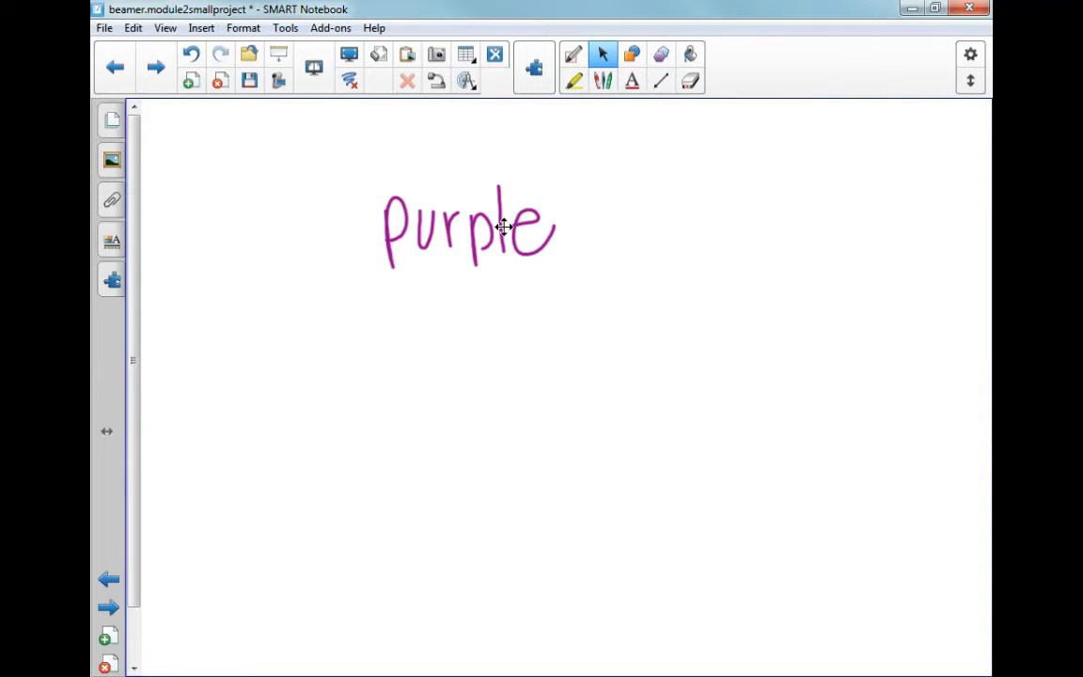
pyautogui.click(504, 227)
pyautogui.rightClick(504, 227)
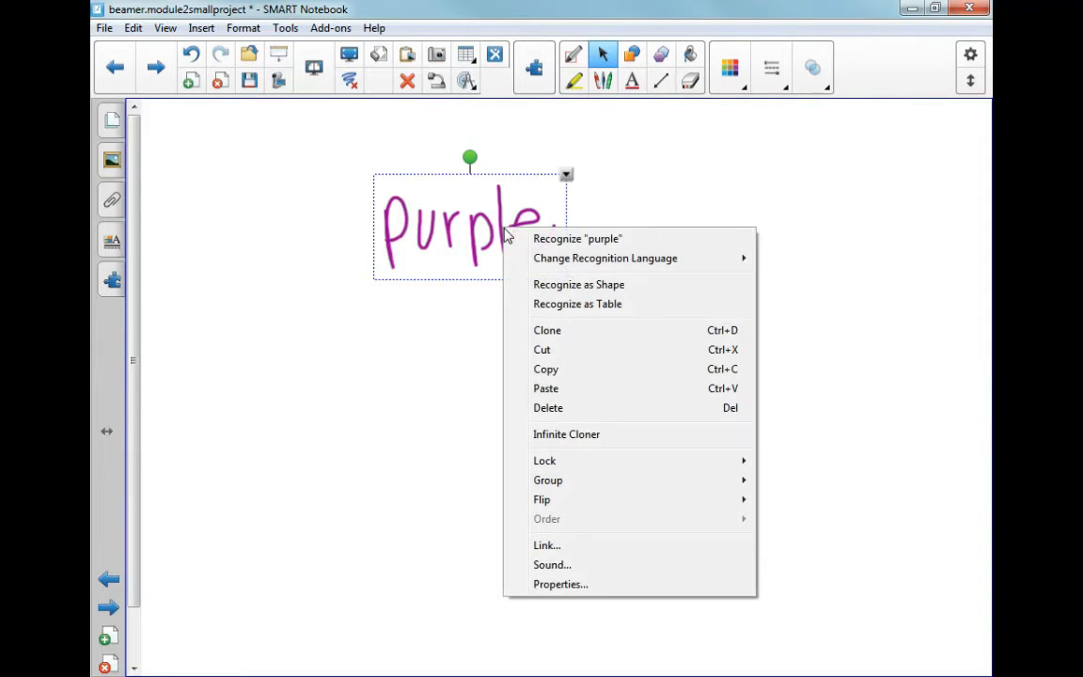
pyautogui.click(584, 241)
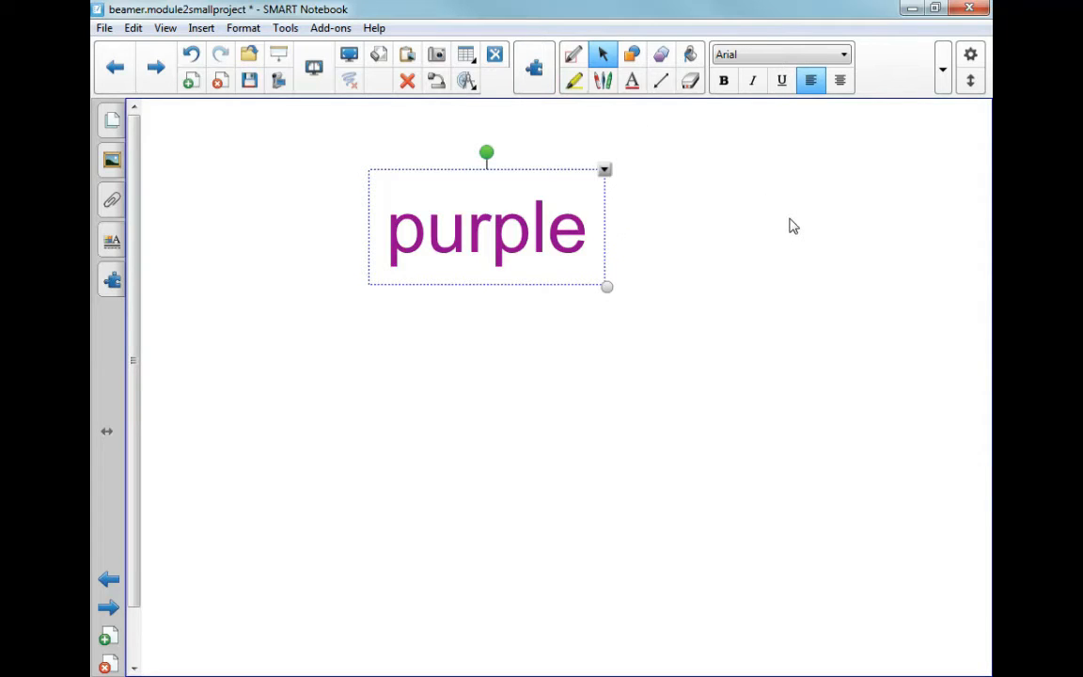
# Draw a wide yellow highlighter stroke across the word "purple"
pyautogui.click(573, 81)
pyautogui.moveTo(294, 246)
pyautogui.mouseDown()
pyautogui.moveTo(350, 235)
pyautogui.moveTo(604, 238)
pyautogui.mouseUp()
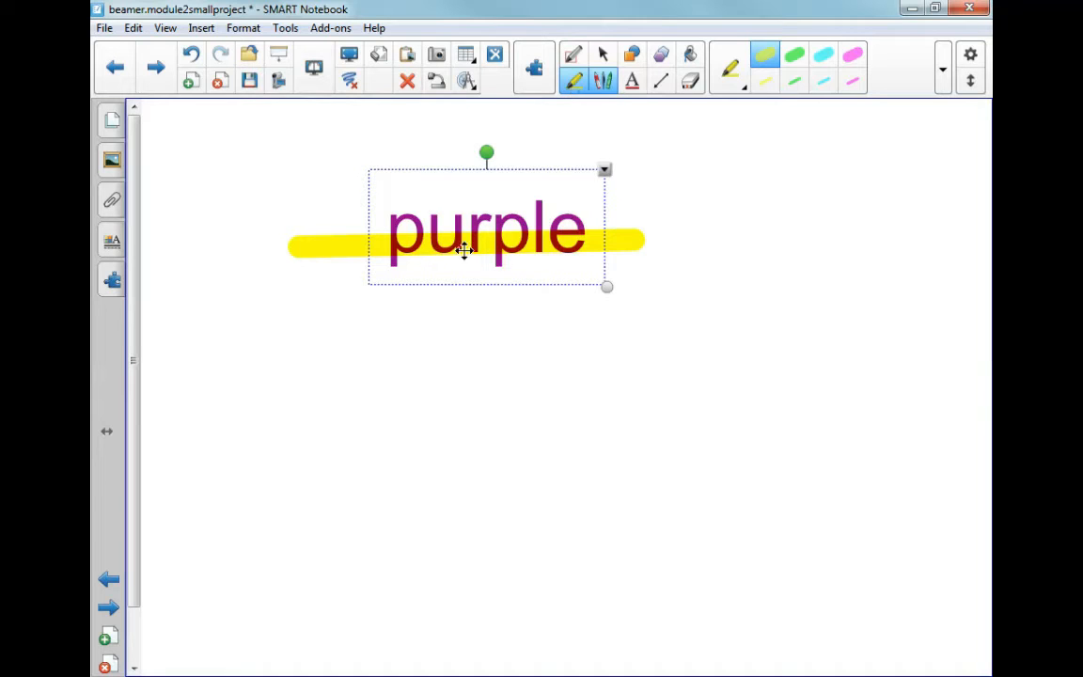
pyautogui.click(494, 332)
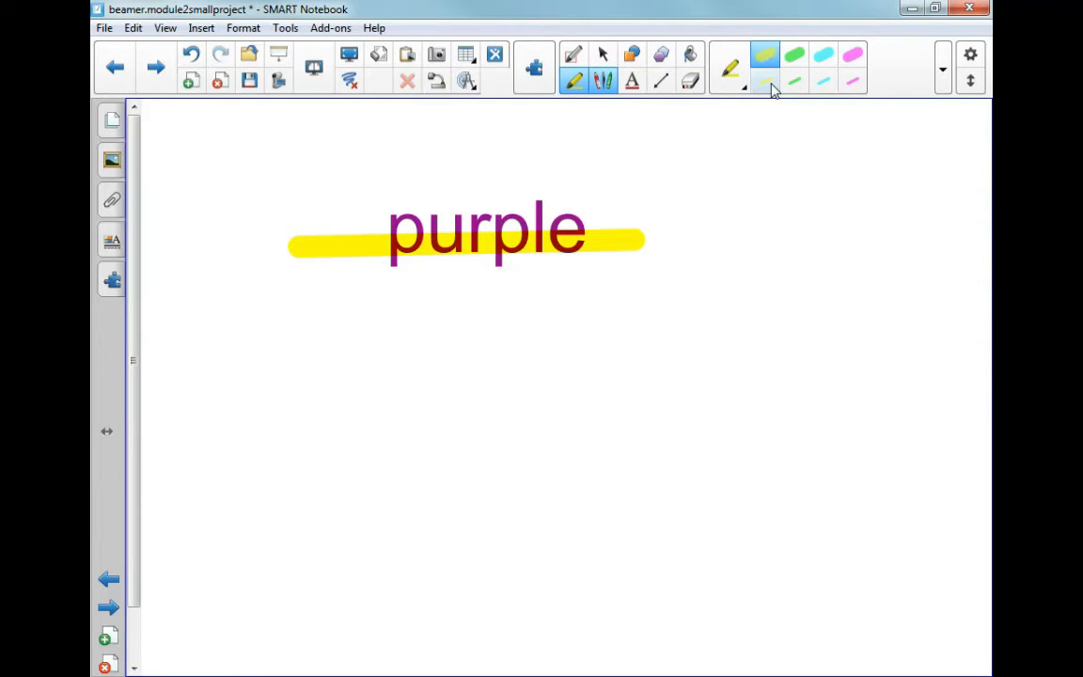
# Draw a plain black diagonal line beside the word and two black arrows, one horizontal and one vertical, crossing at a right angle
pyautogui.click(661, 84)
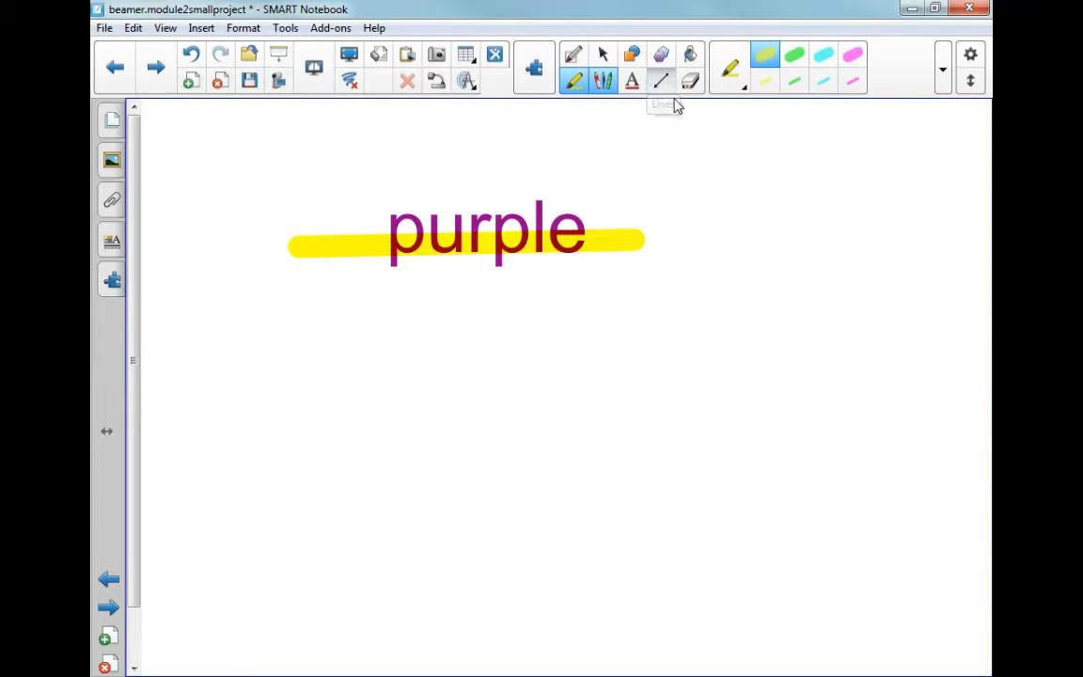
pyautogui.moveTo(671, 123); pyautogui.dragTo(801, 325)
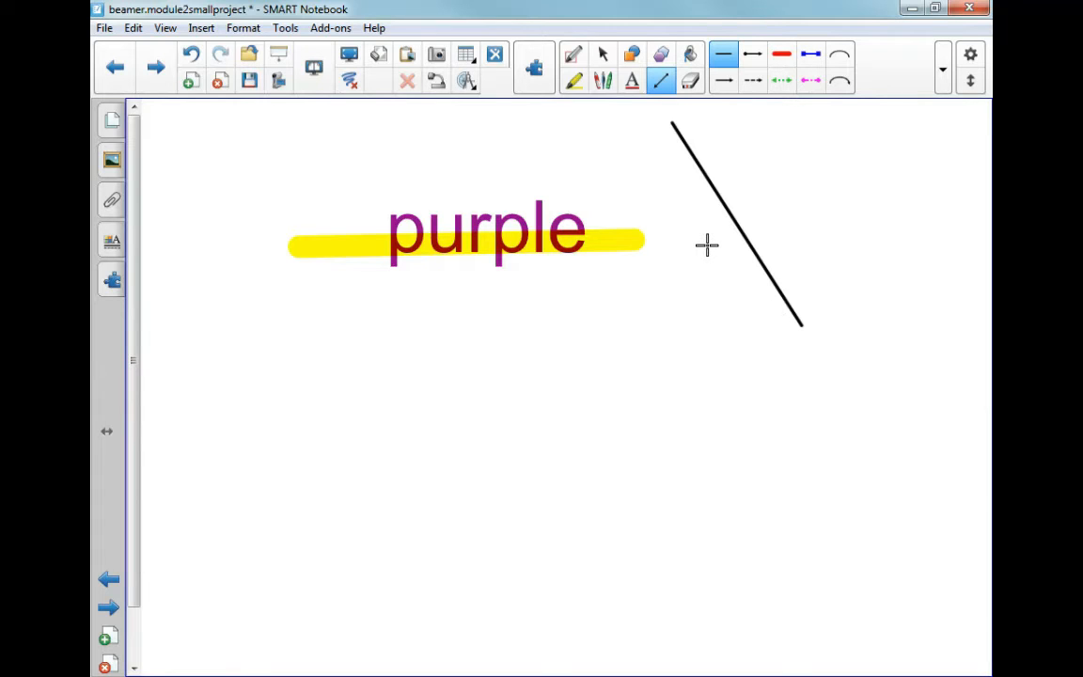
pyautogui.click(716, 84)
pyautogui.moveTo(422, 409); pyautogui.dragTo(637, 408)
pyautogui.moveTo(435, 391); pyautogui.dragTo(435, 198)
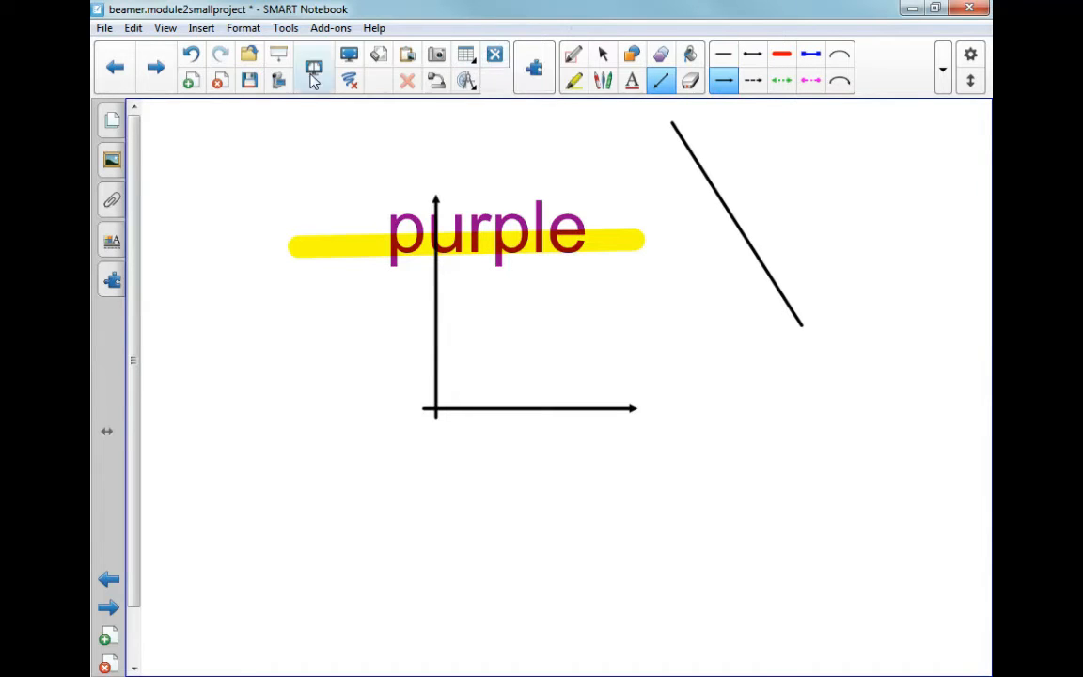
# Insert a protractor and align its centre with the crossing point of the two arrows
pyautogui.click(466, 81)
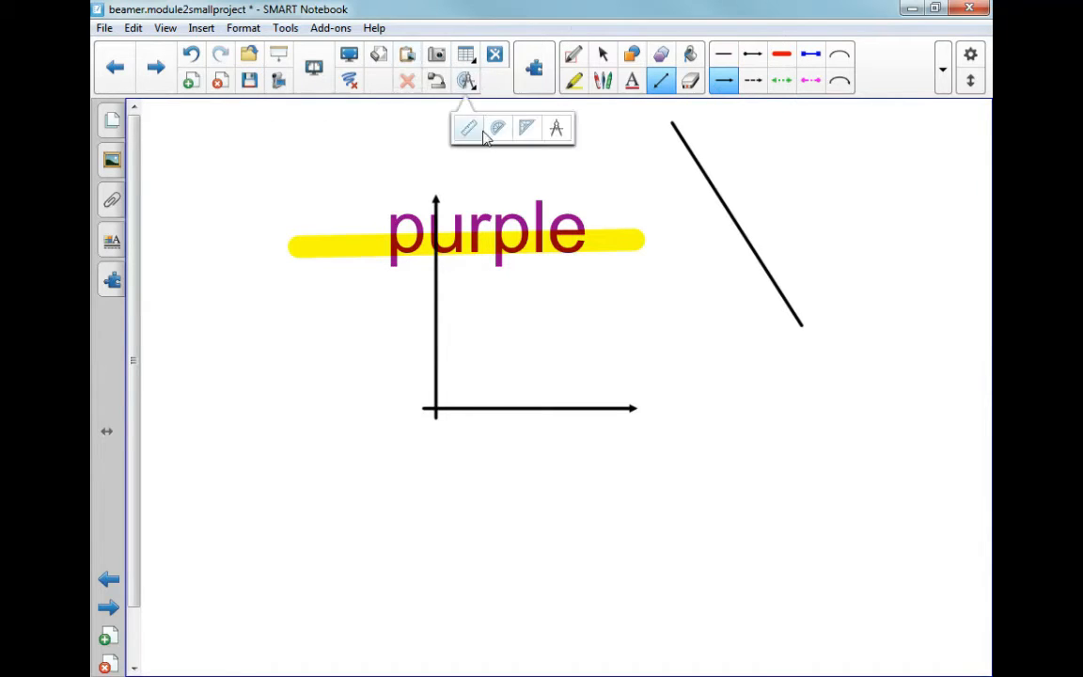
pyautogui.click(489, 131)
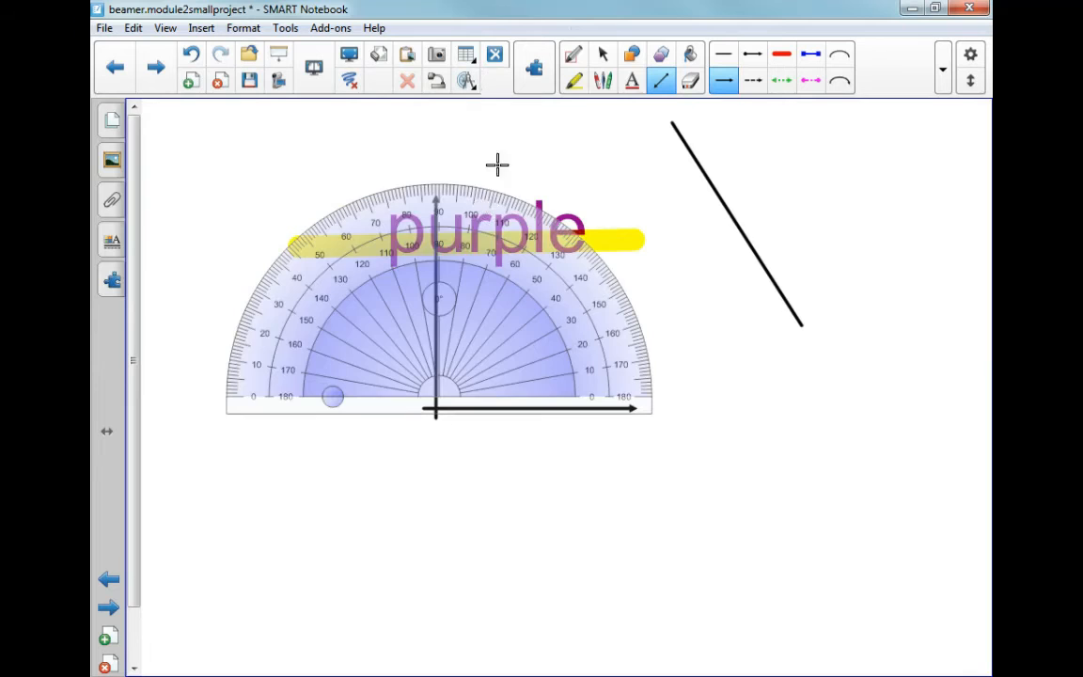
pyautogui.click(603, 54)
pyautogui.moveTo(479, 353); pyautogui.dragTo(471, 352)
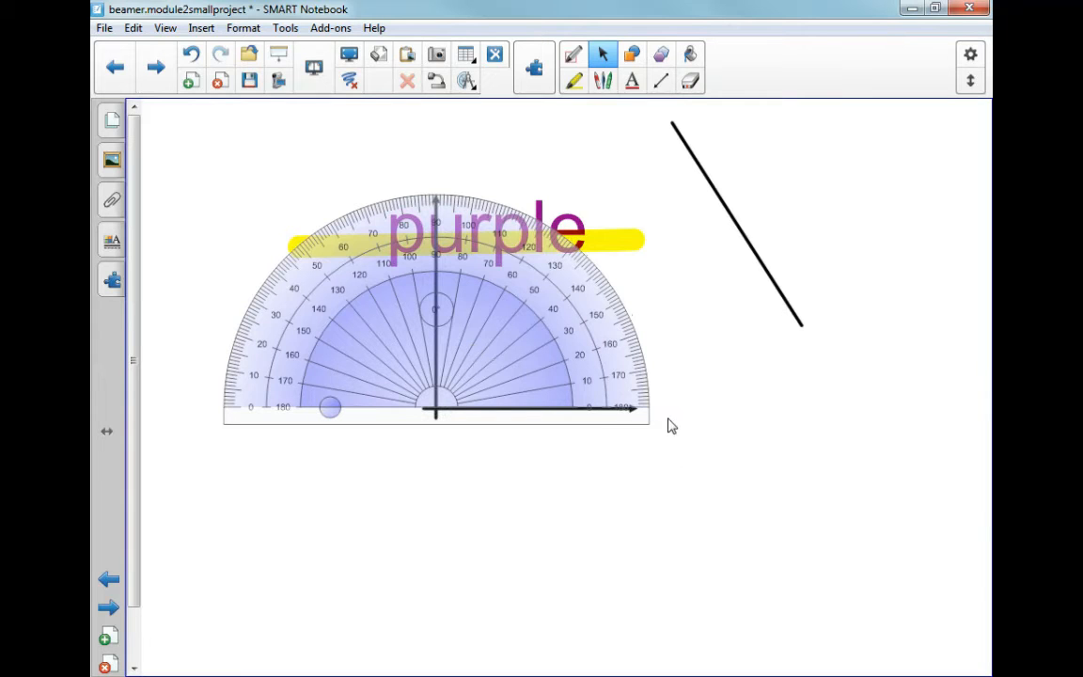
# Shrink the protractor slightly and move it down and to the right so it overlaps the horizontal arrow
pyautogui.moveTo(447, 268); pyautogui.dragTo(510, 321)
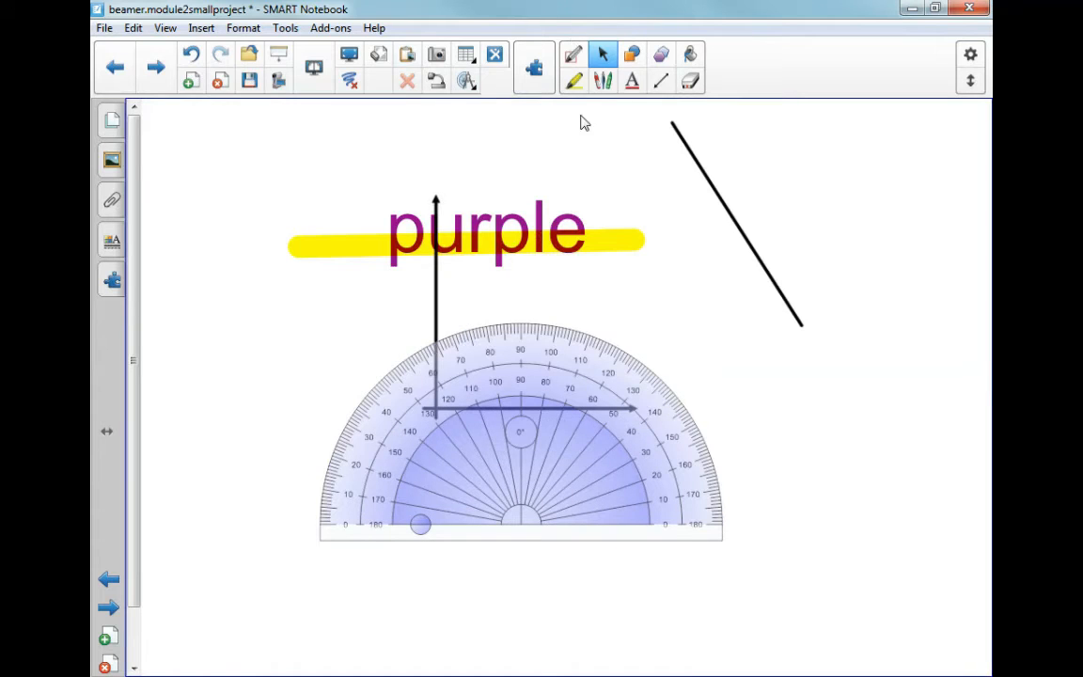
pyautogui.click(526, 471)
pyautogui.moveTo(525, 472); pyautogui.dragTo(570, 439)
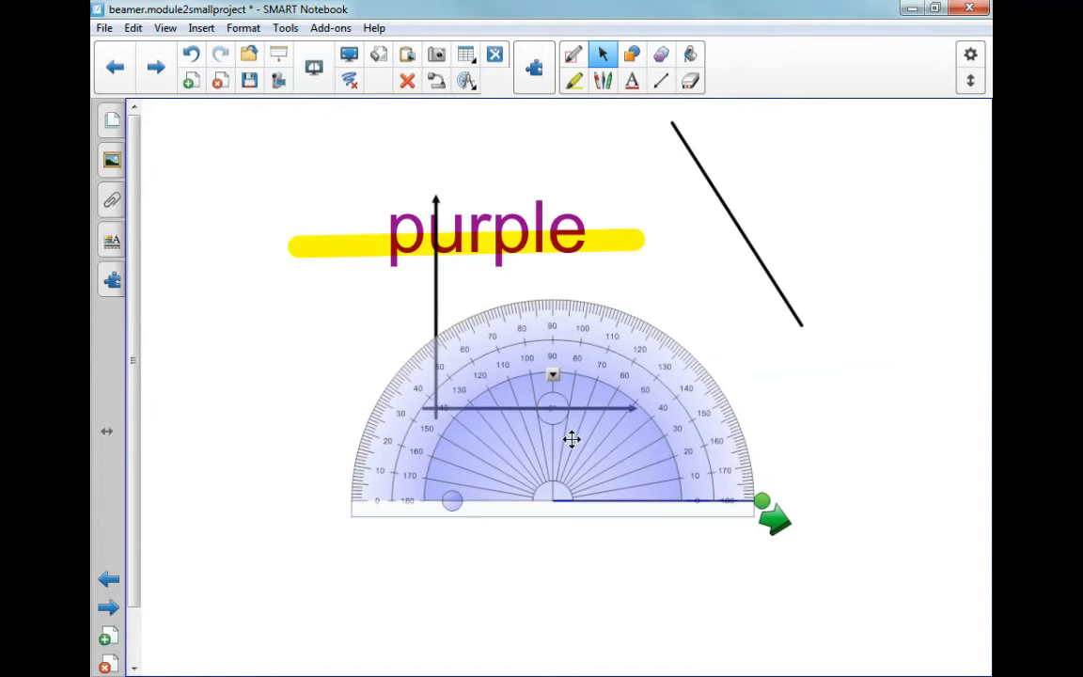
# Delete the protractor and clear the yellow highlighter ink from the page
pyautogui.rightClick(569, 438)
pyautogui.click(653, 251)
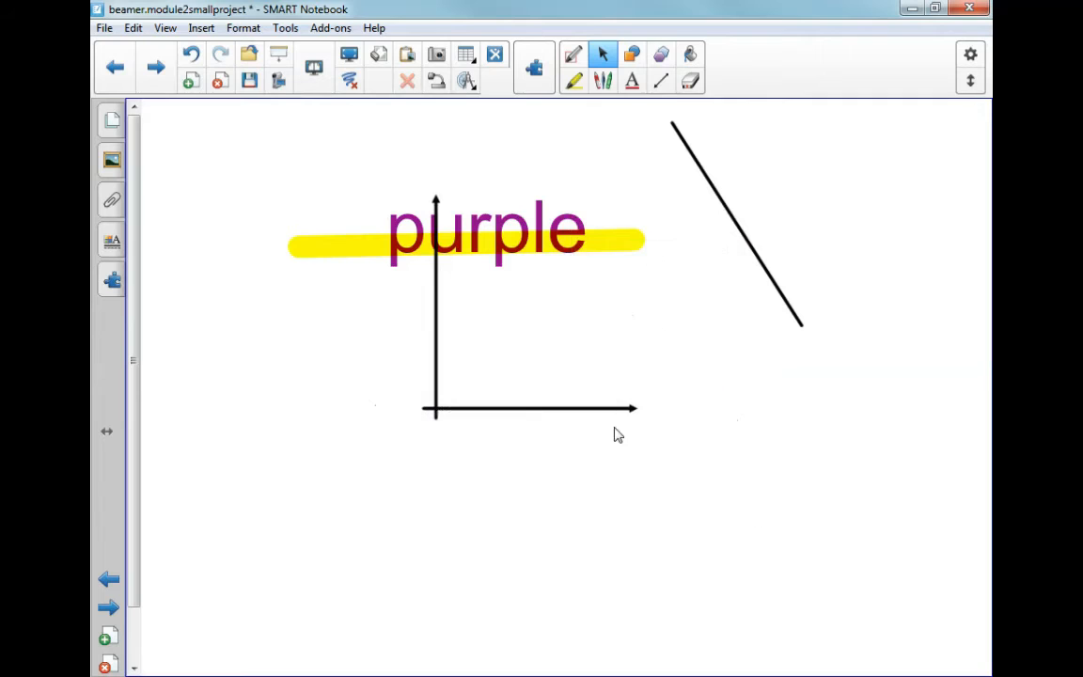
pyautogui.rightClick(434, 311)
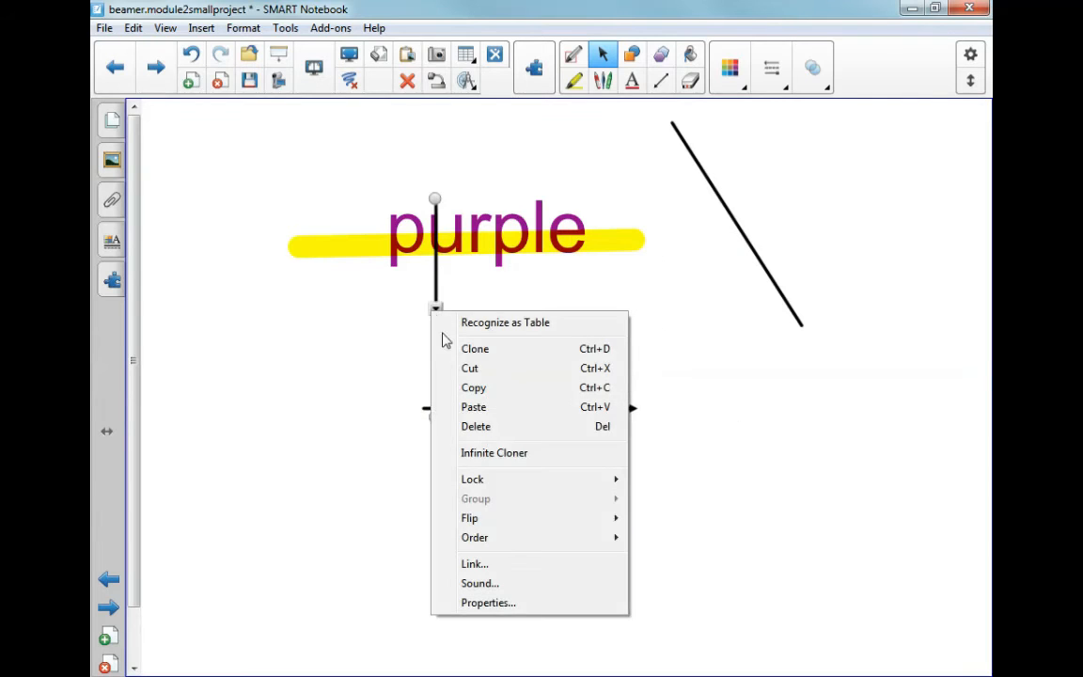
pyautogui.click(562, 232)
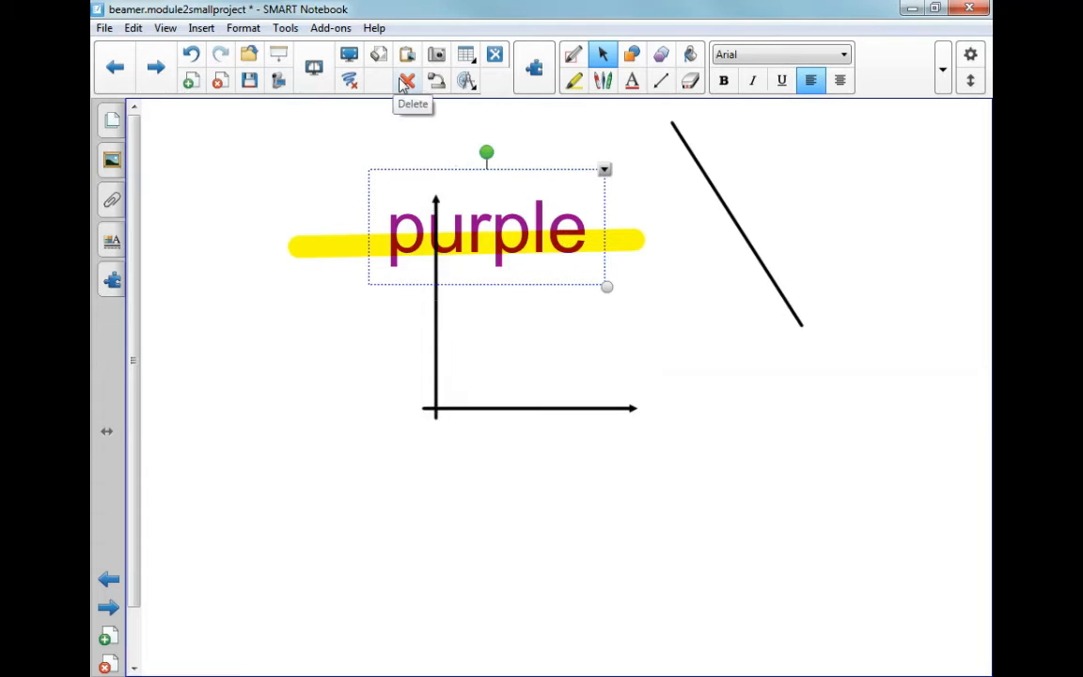
pyautogui.click(348, 83)
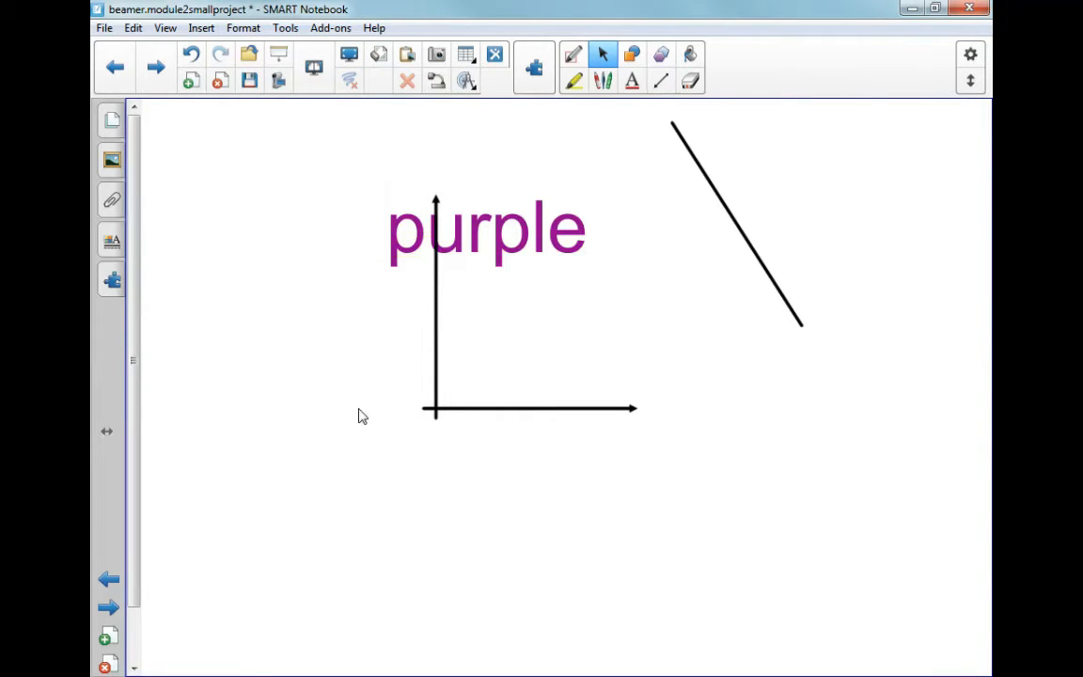
pyautogui.click(405, 172)
pyautogui.click(343, 141)
pyautogui.click(408, 59)
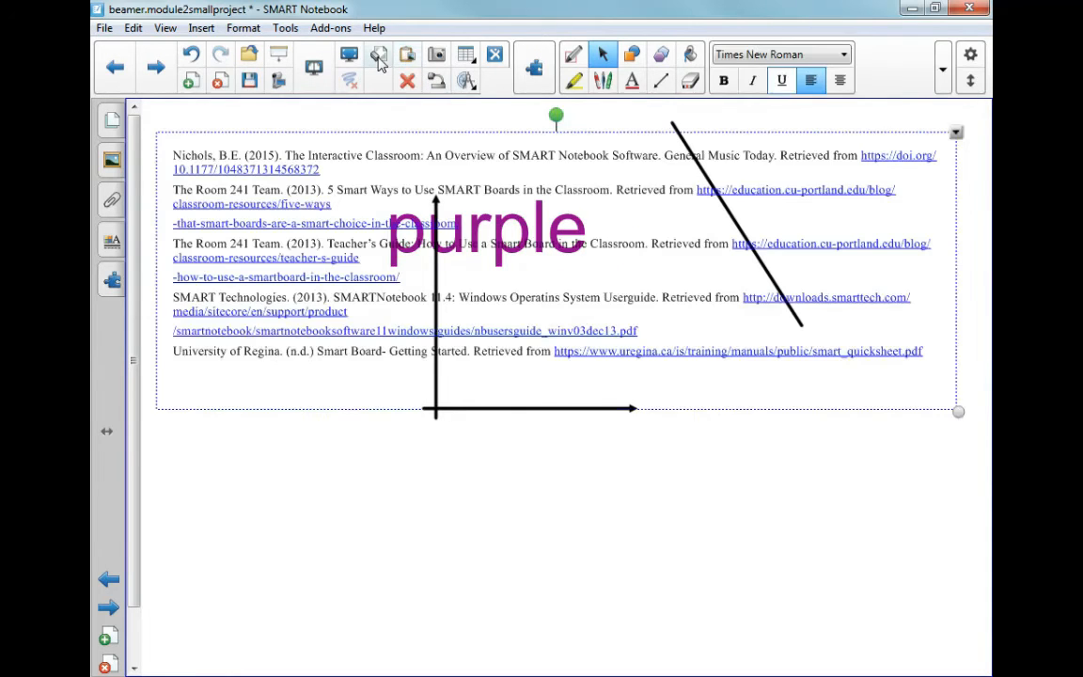
pyautogui.press('Delete')
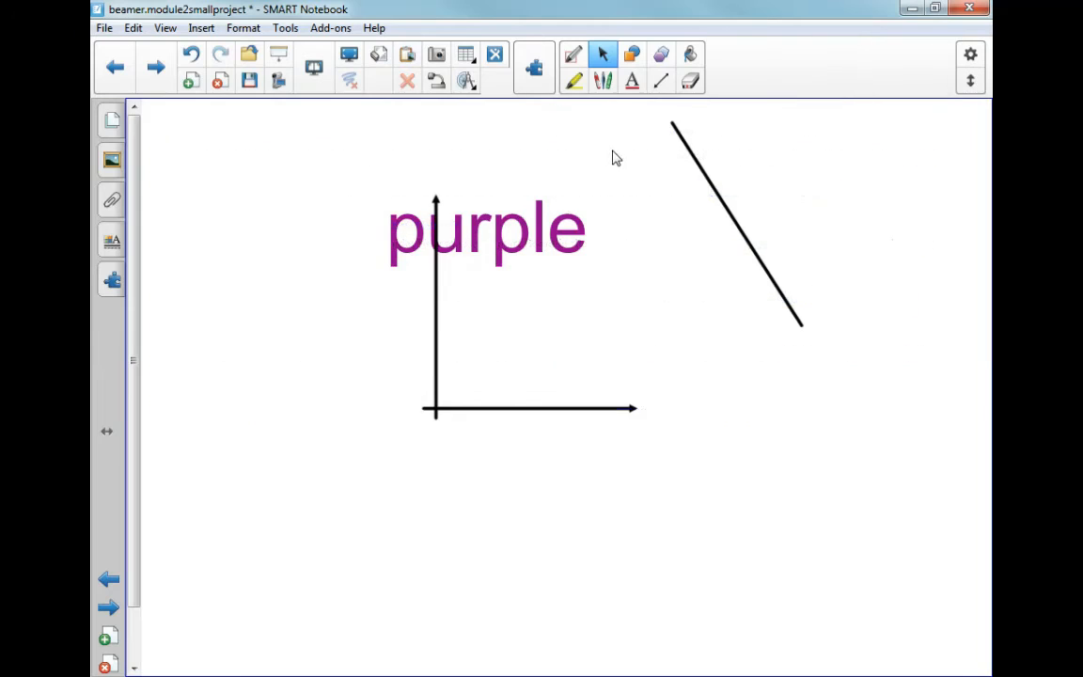
# Clear the page and draw a black triangle from three straight strokes with the shape recognition pen
pyautogui.click(380, 60)
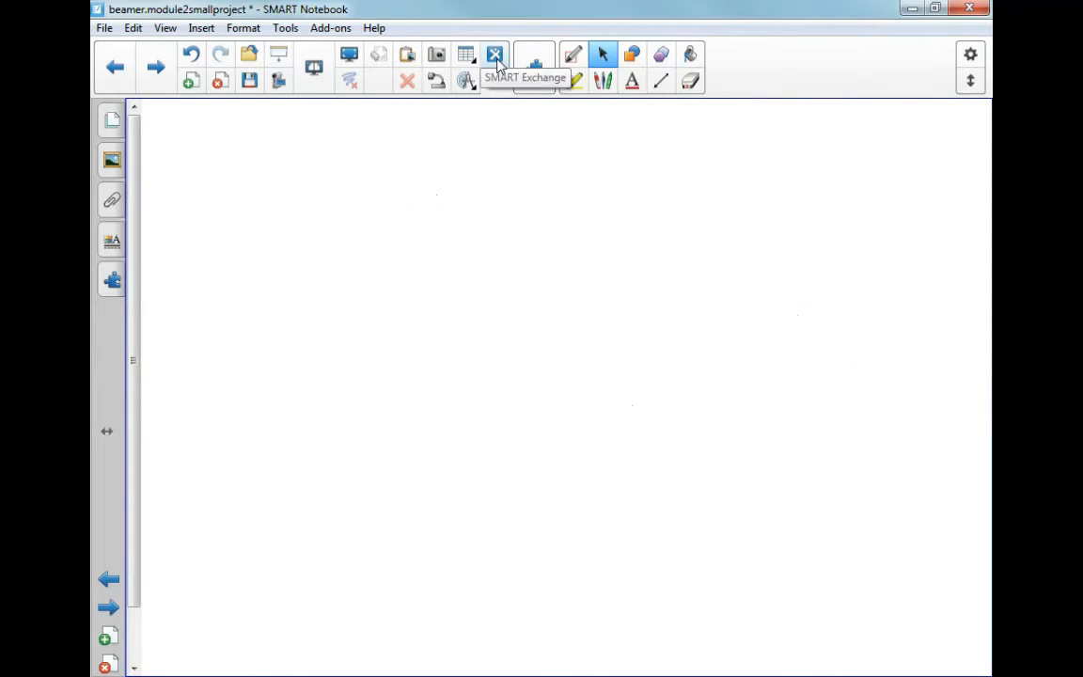
pyautogui.click(575, 59)
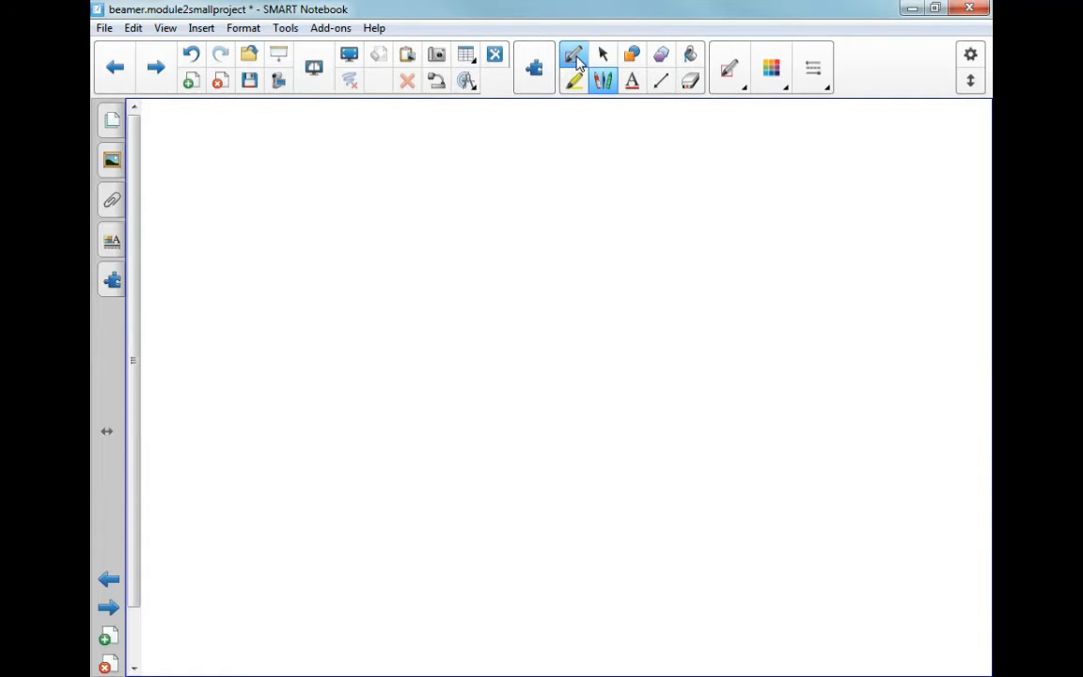
pyautogui.moveTo(631, 207); pyautogui.dragTo(555, 414)
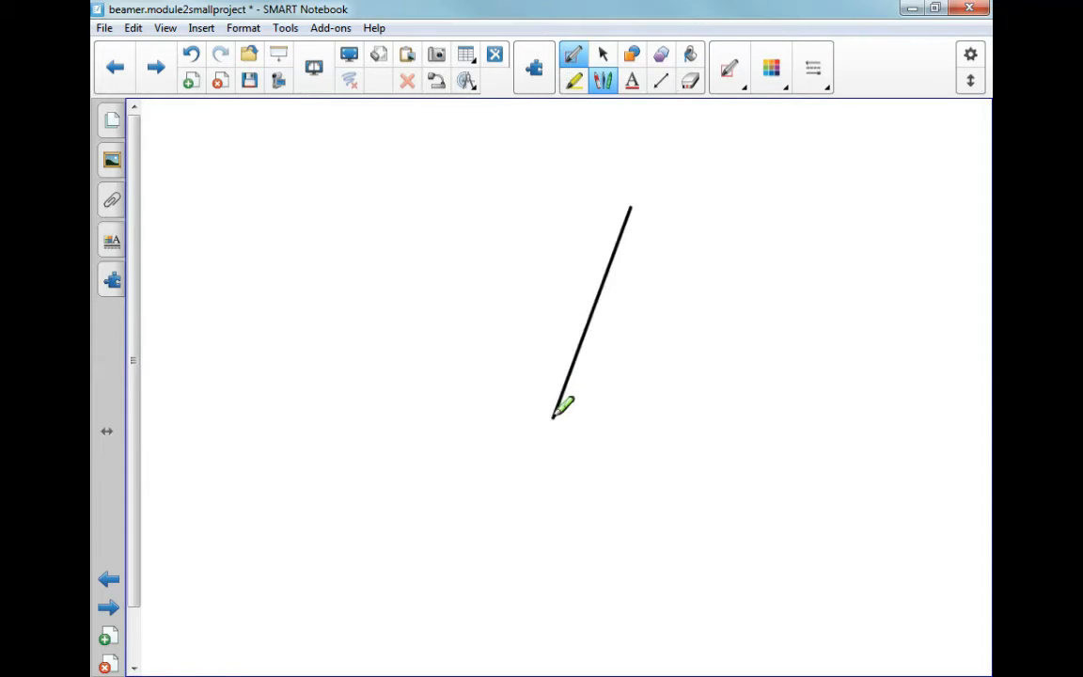
pyautogui.moveTo(630, 207); pyautogui.dragTo(724, 403)
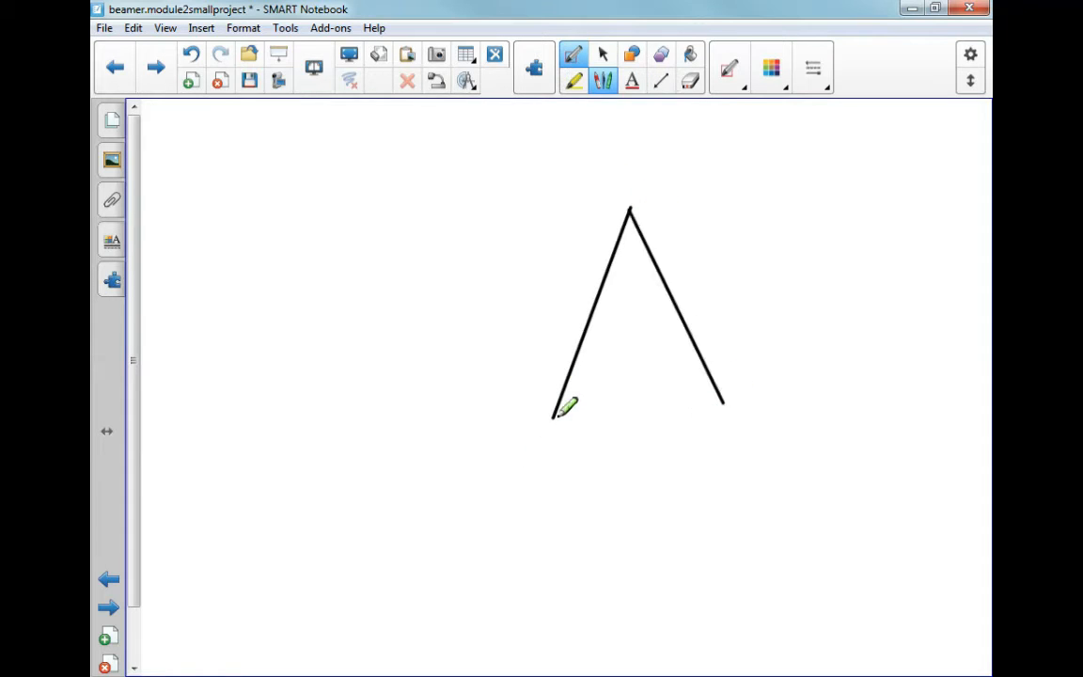
pyautogui.moveTo(555, 416); pyautogui.dragTo(721, 404)
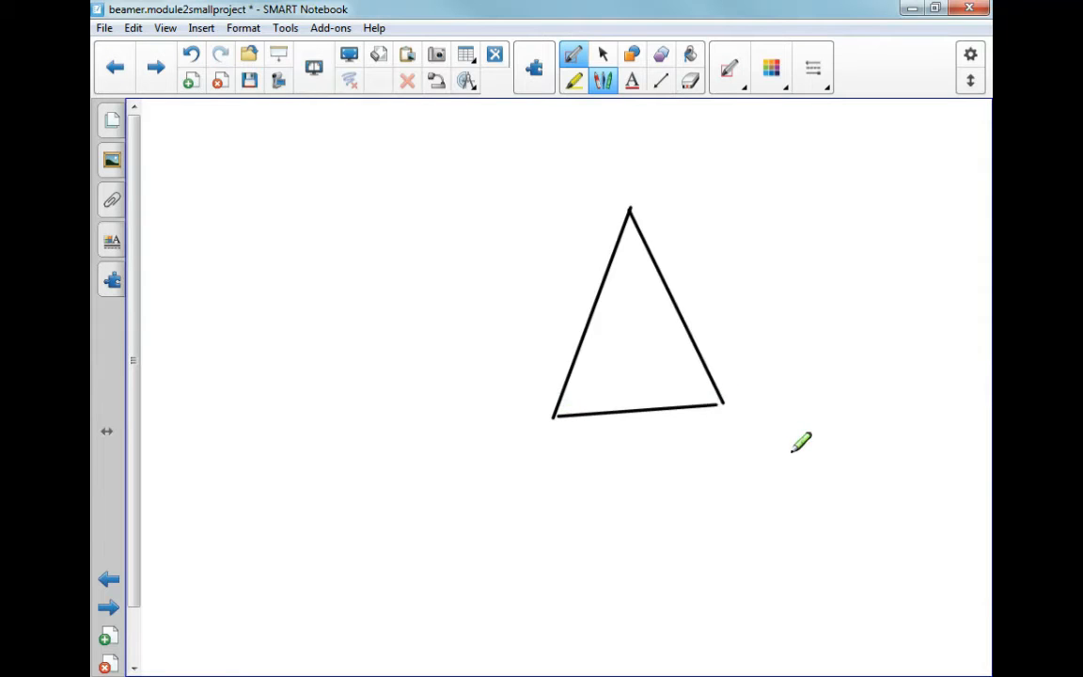
# Clear the page and draw a plain black-outlined square with a yellow five-pointed star beside it
pyautogui.click(378, 56)
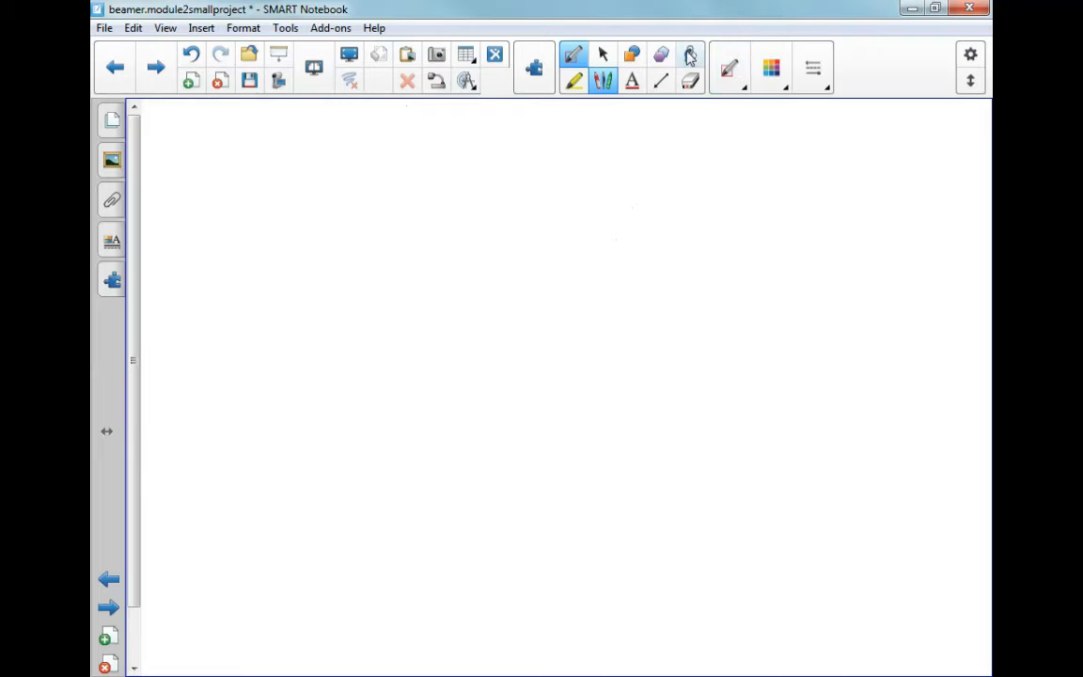
pyautogui.click(630, 54)
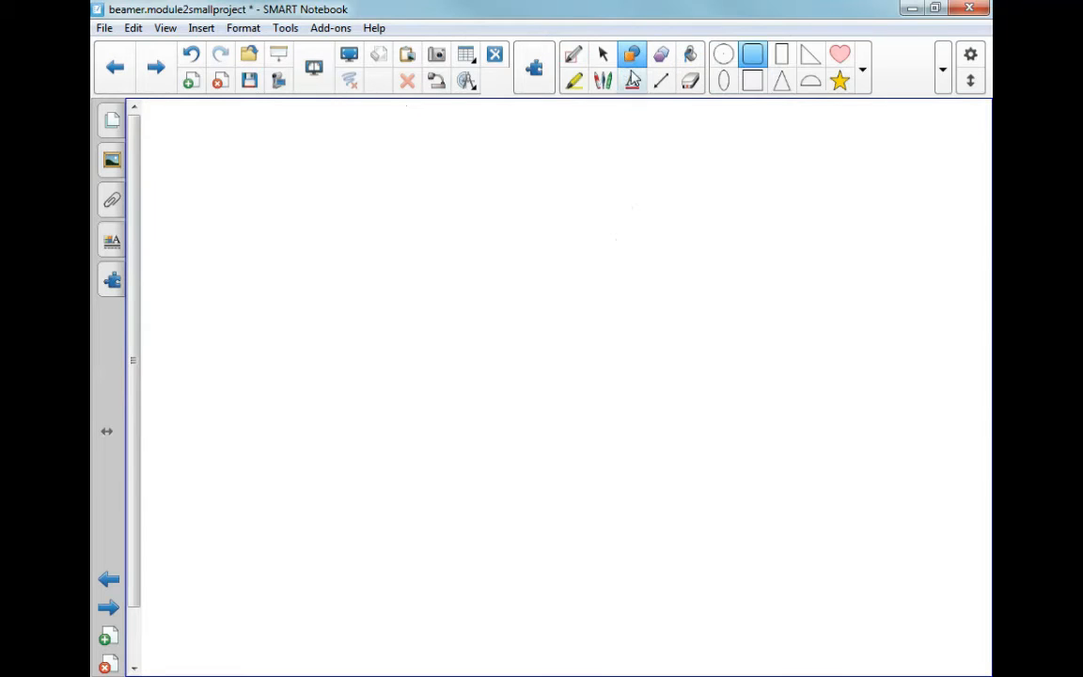
pyautogui.click(753, 81)
pyautogui.moveTo(396, 231); pyautogui.dragTo(602, 436)
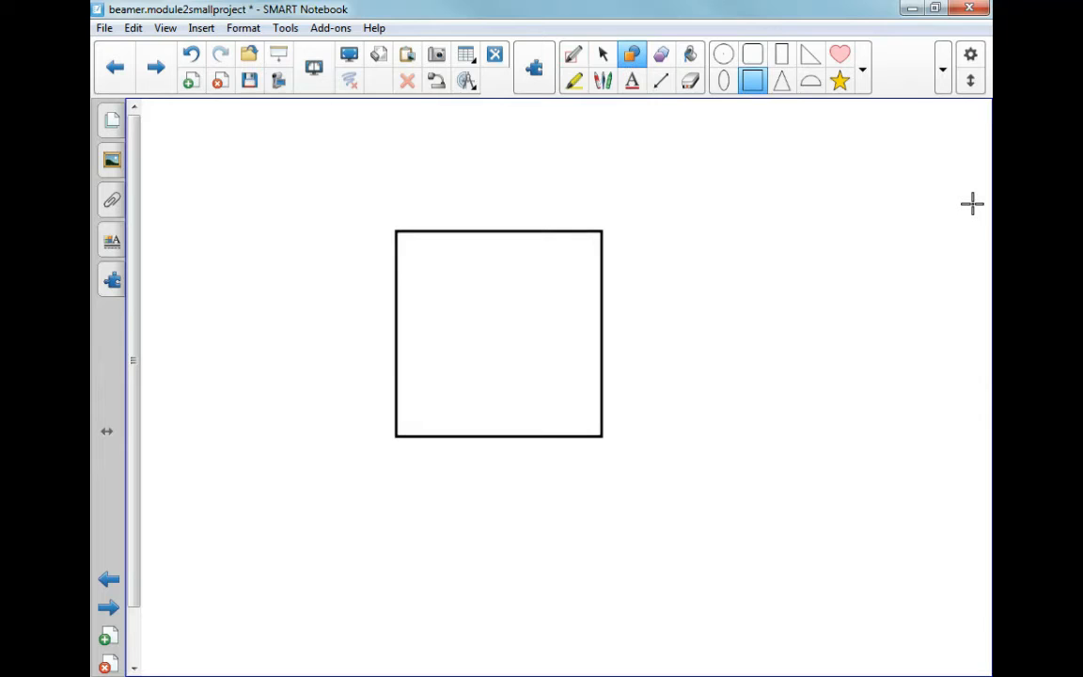
pyautogui.click(839, 82)
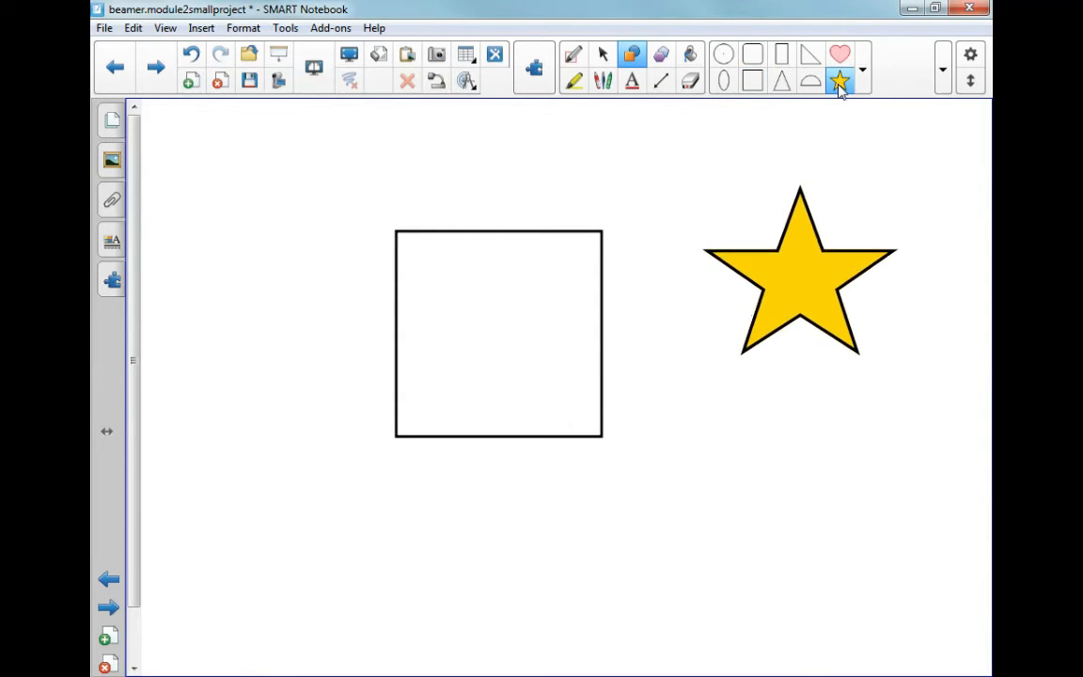
# Draw a regular octagon and place it below the square and the star
pyautogui.click(663, 57)
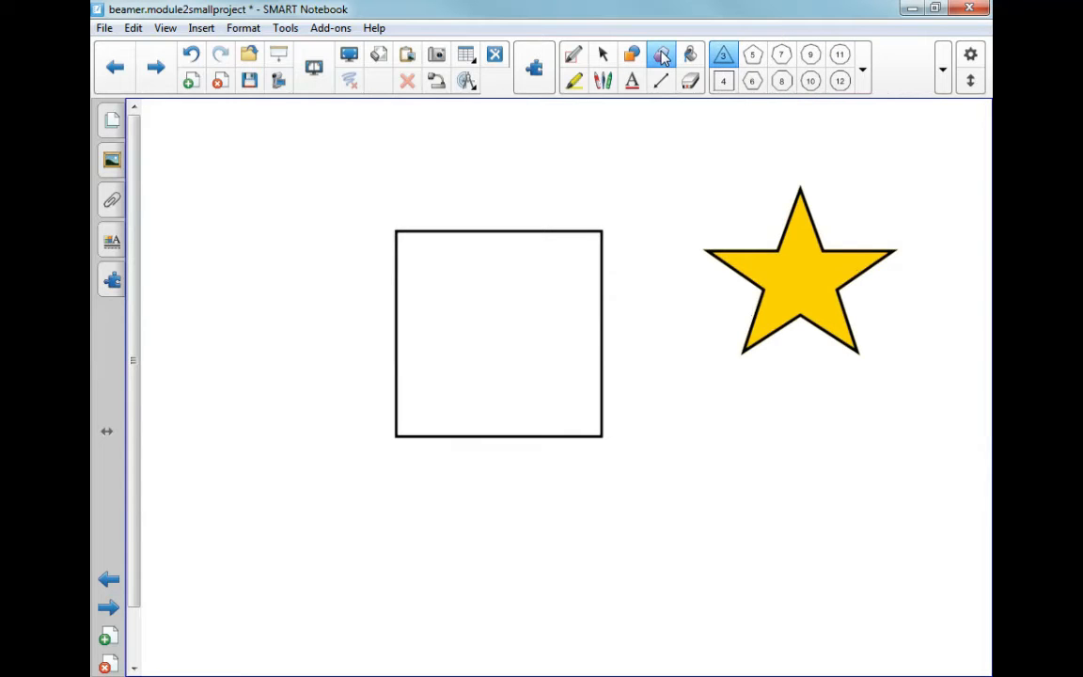
pyautogui.click(782, 82)
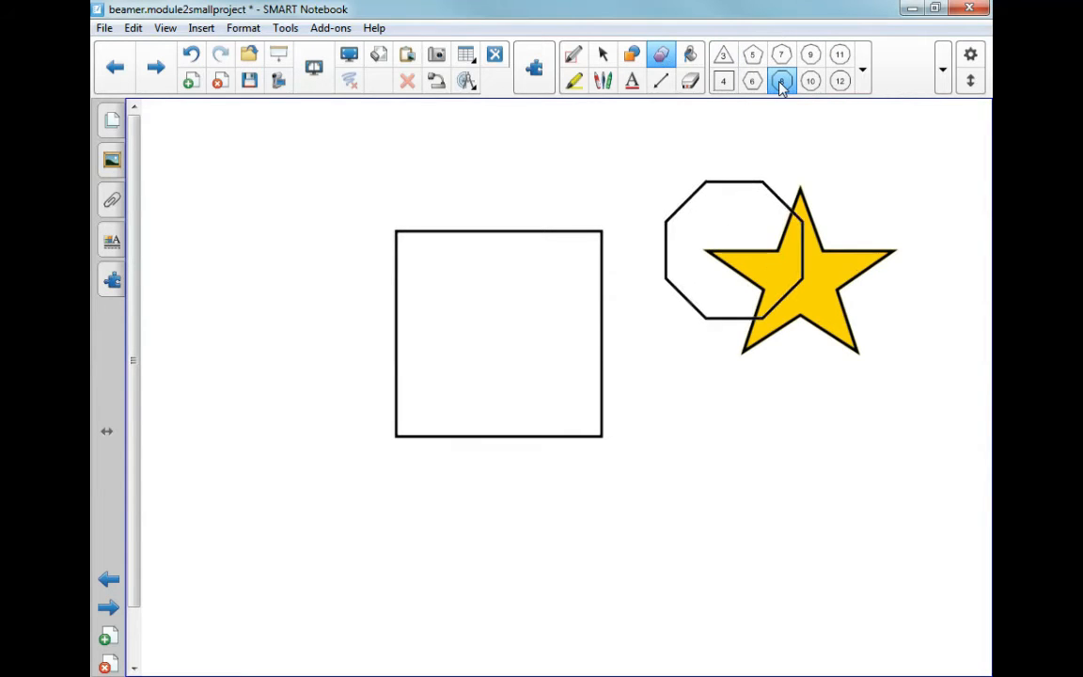
pyautogui.click(603, 54)
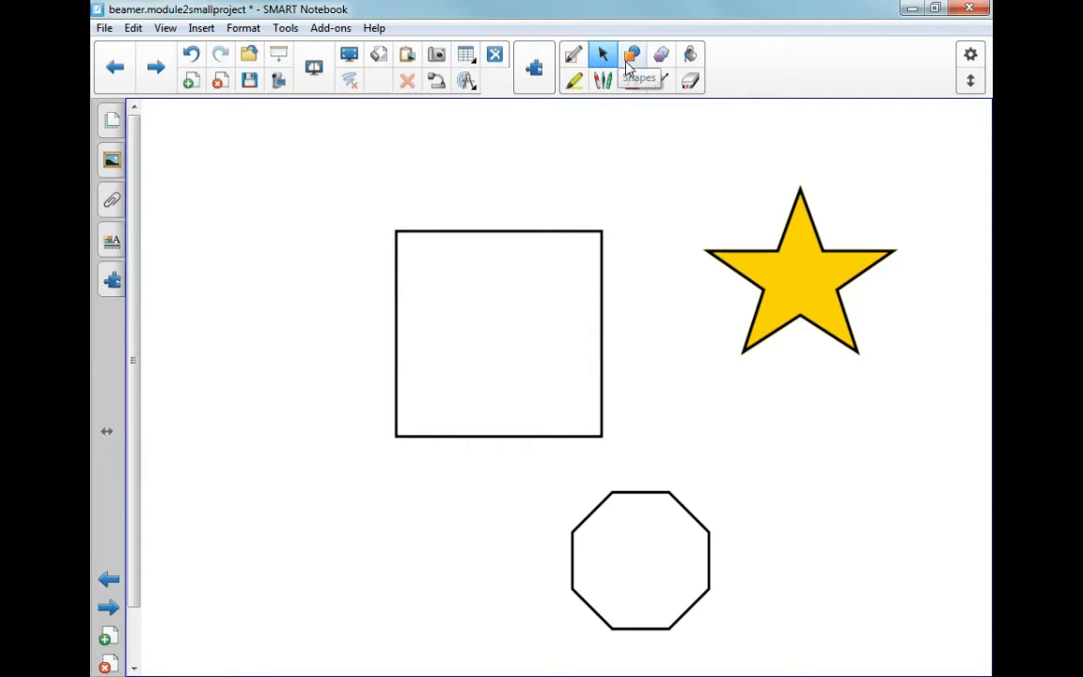
# Clear the shapes from the page, and flip back to the cover page and forward to the blank page again
pyautogui.click(381, 56)
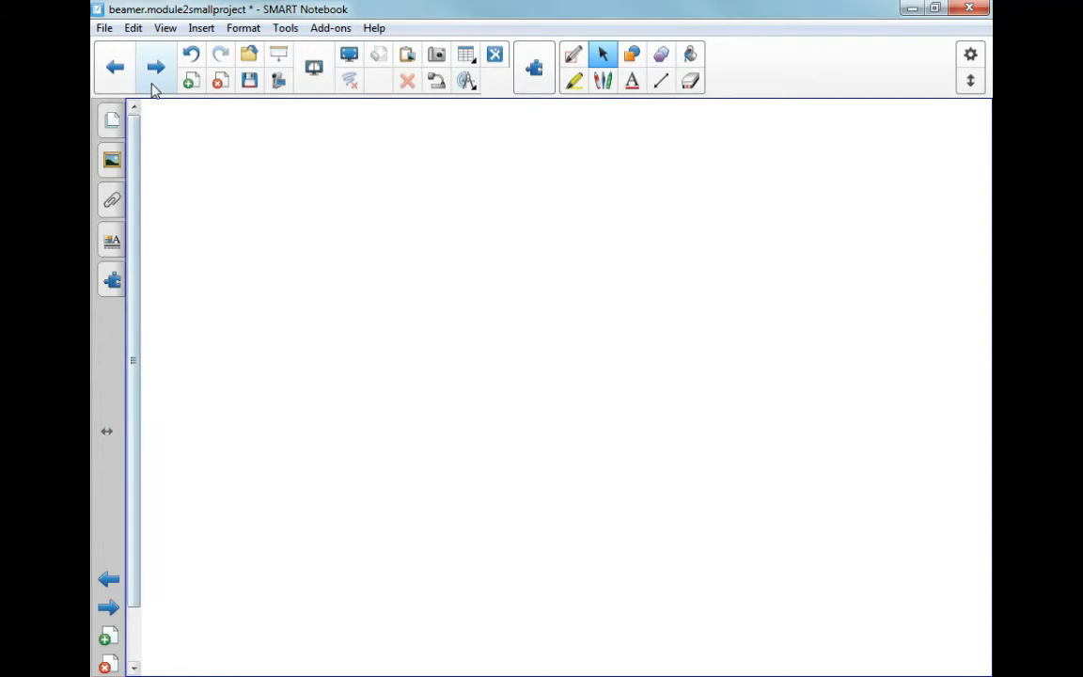
pyautogui.click(116, 79)
pyautogui.click(116, 79)
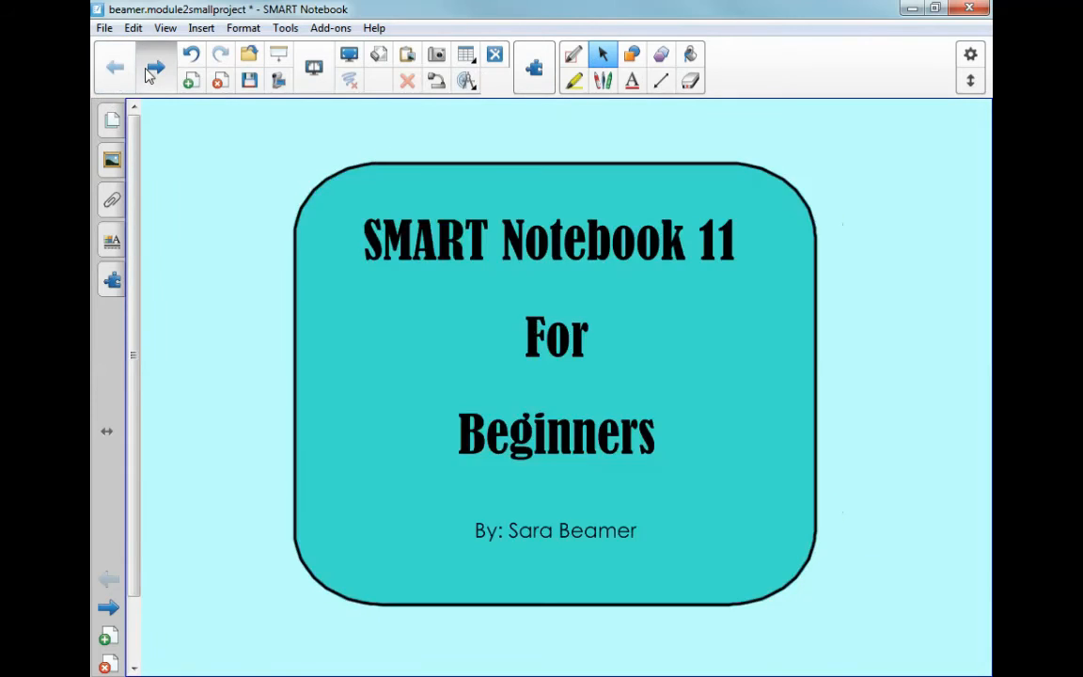
pyautogui.click(151, 73)
pyautogui.click(148, 75)
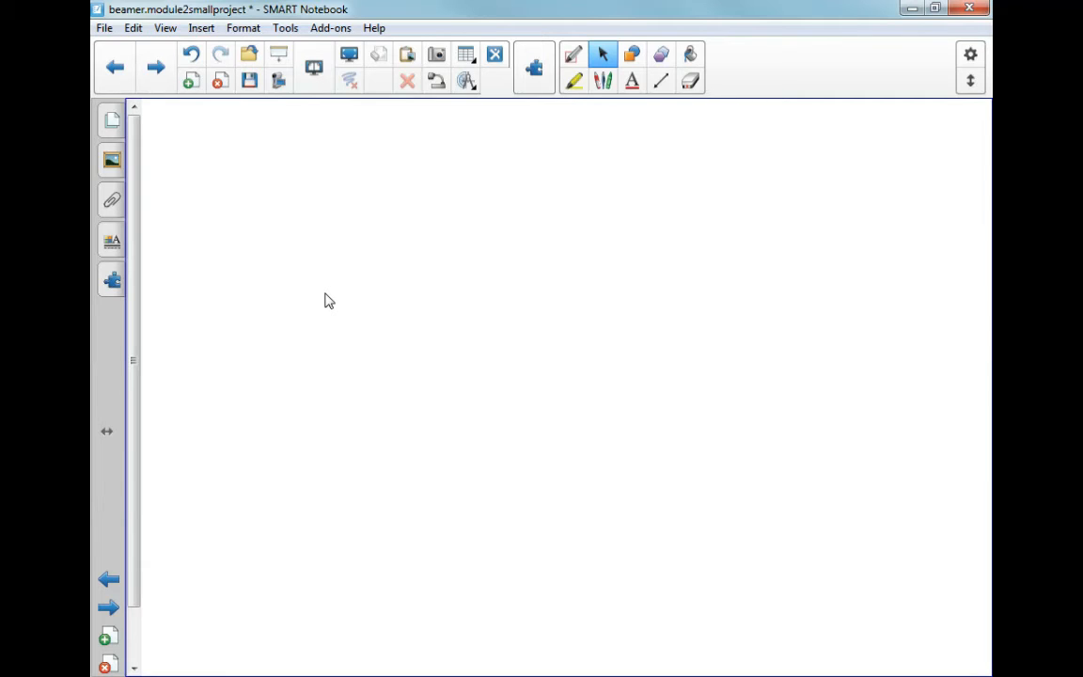
pyautogui.click(399, 56)
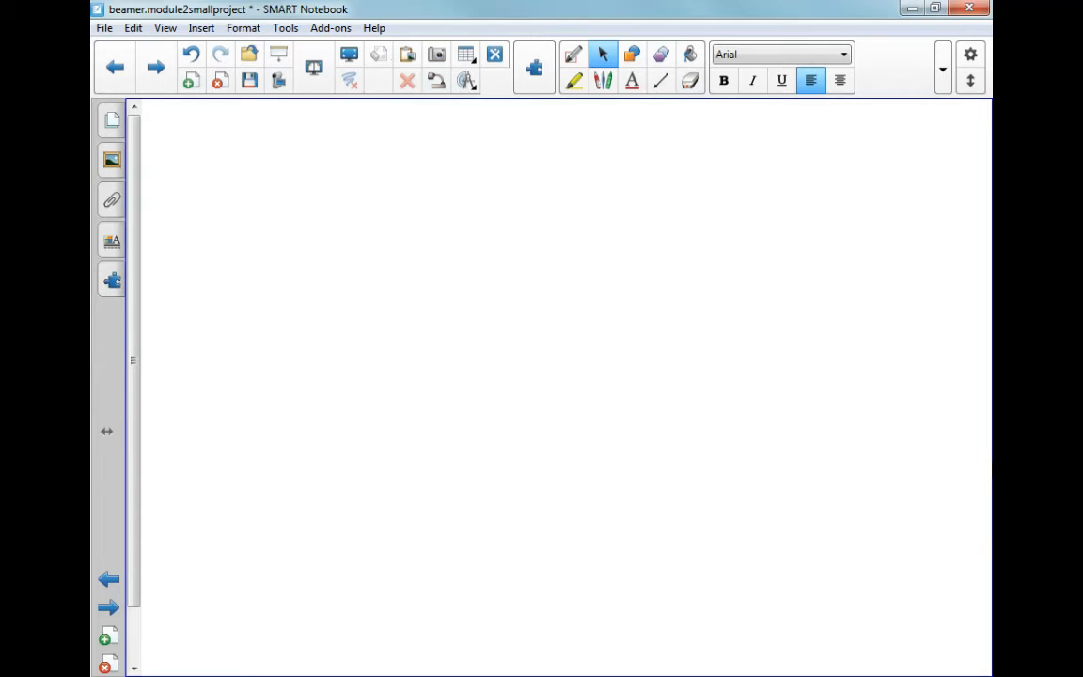
pyautogui.click(602, 80)
pyautogui.moveTo(215, 182); pyautogui.dragTo(788, 174)
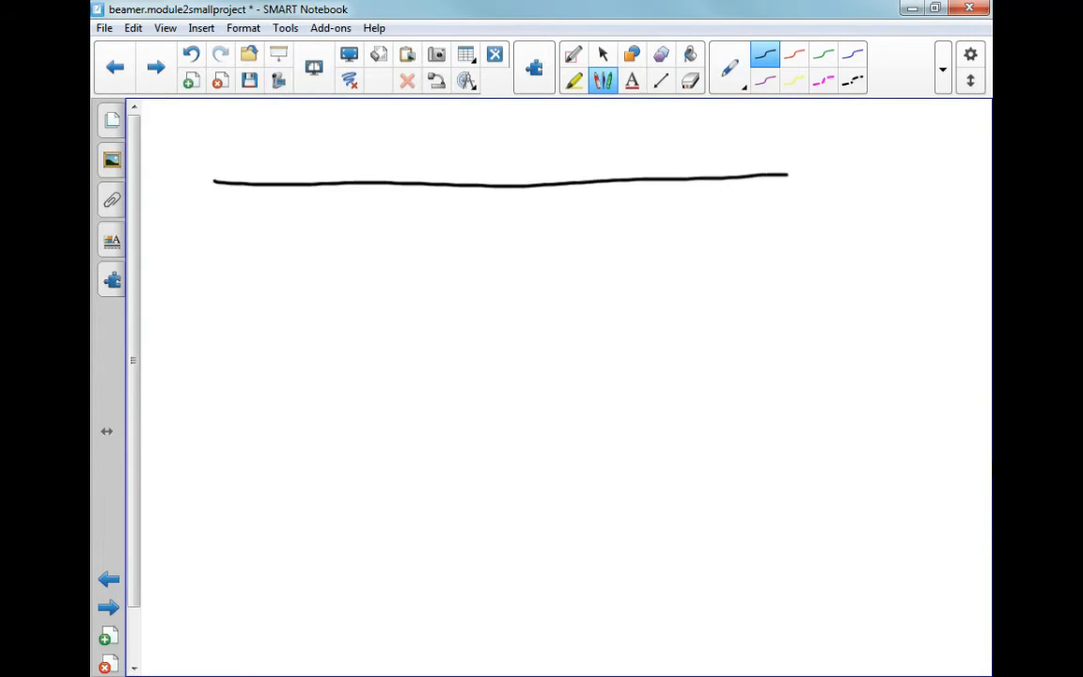
pyautogui.click(350, 81)
pyautogui.click(662, 83)
pyautogui.moveTo(228, 176)
pyautogui.mouseDown()
pyautogui.moveTo(795, 176)
pyautogui.moveTo(809, 202)
pyautogui.mouseUp()
# Replace the arrows with a plain black horizontal line crossed by five vertical lines, forming a four-column chart
pyautogui.click(721, 59)
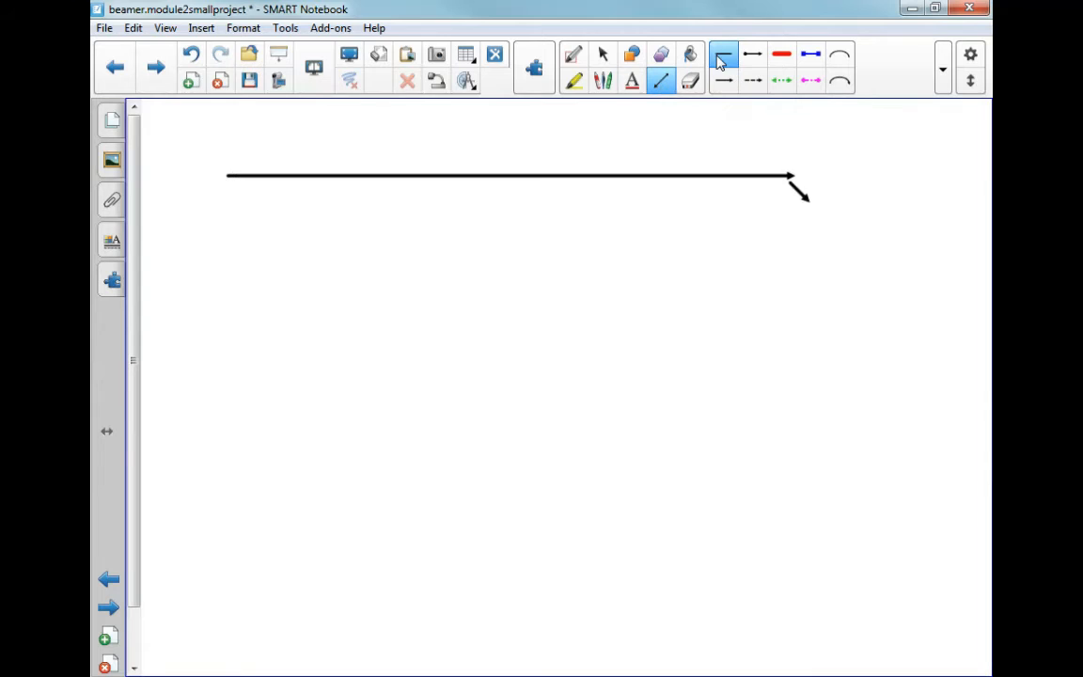
pyautogui.click(408, 82)
pyautogui.moveTo(227, 182); pyautogui.dragTo(888, 181)
pyautogui.moveTo(746, 116); pyautogui.dragTo(746, 553)
pyautogui.moveTo(590, 123); pyautogui.dragTo(591, 577)
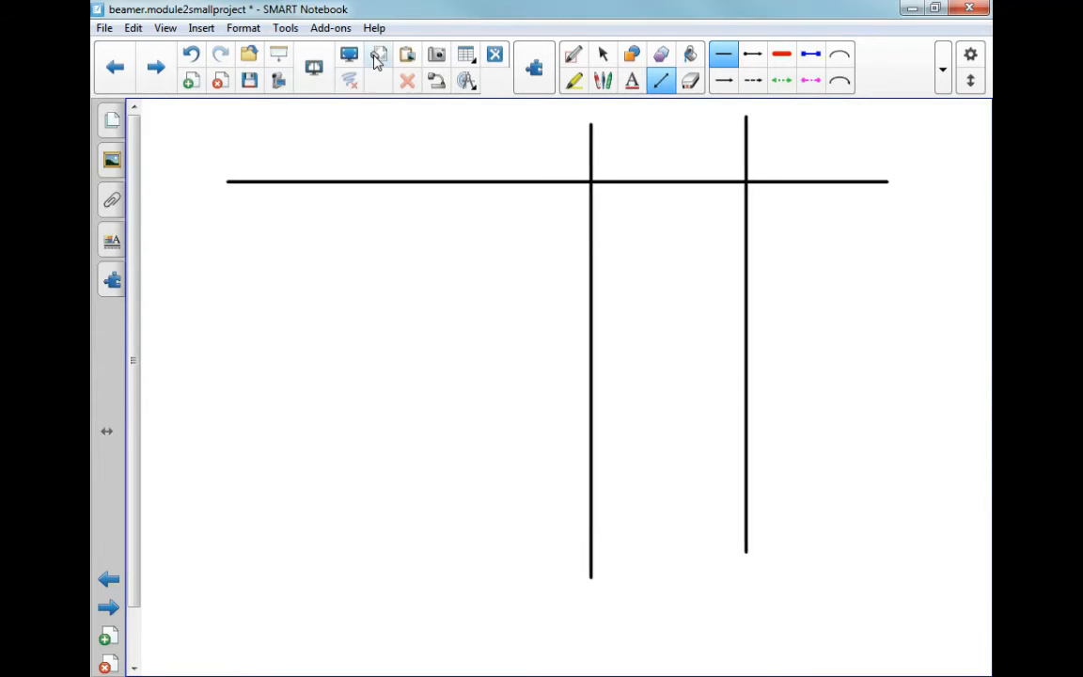
pyautogui.moveTo(413, 121); pyautogui.dragTo(412, 572)
pyautogui.moveTo(229, 125); pyautogui.dragTo(244, 551)
pyautogui.moveTo(886, 120); pyautogui.dragTo(886, 541)
# Straighten the chart's slanted leftmost line so it runs vertically
pyautogui.click(603, 55)
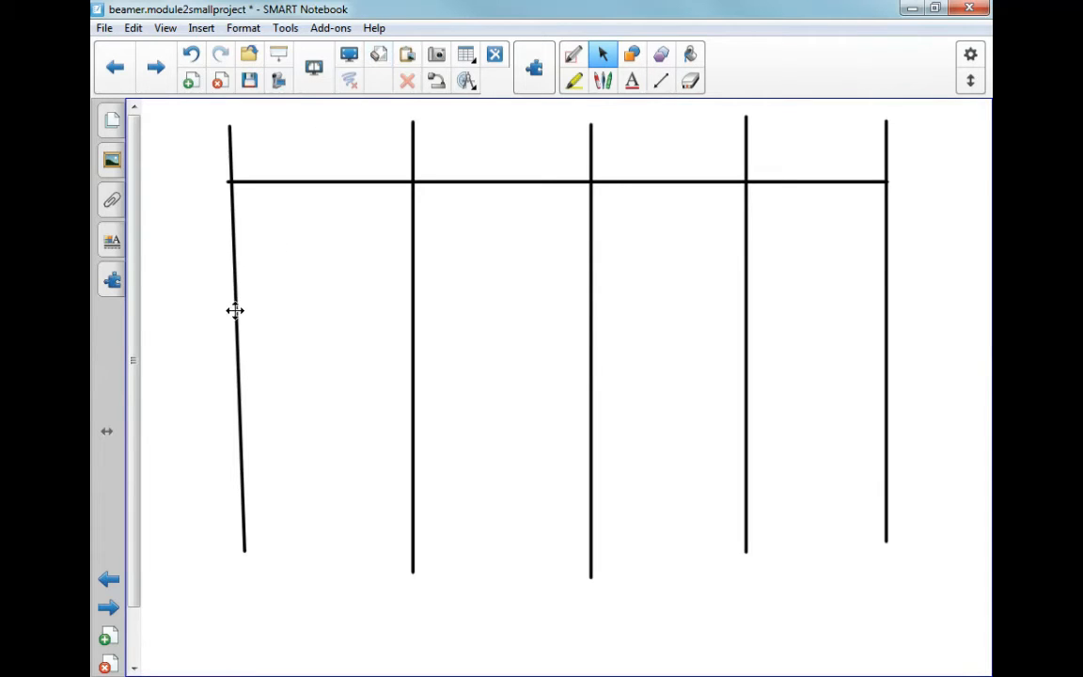
pyautogui.click(246, 527)
pyautogui.moveTo(245, 549); pyautogui.dragTo(230, 546)
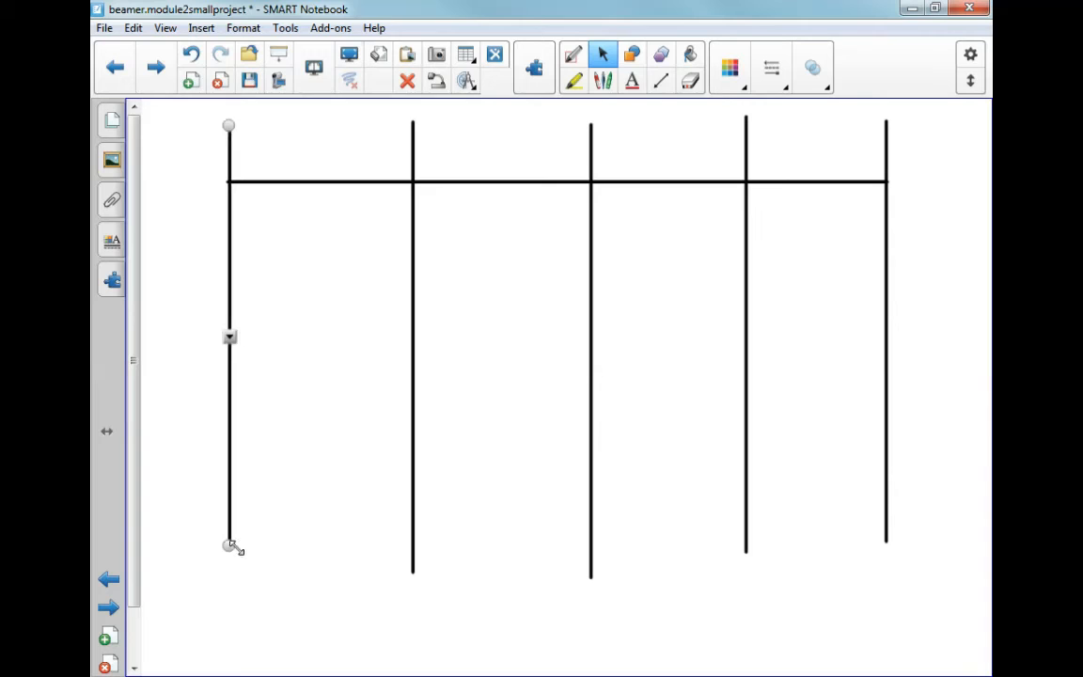
pyautogui.click(339, 262)
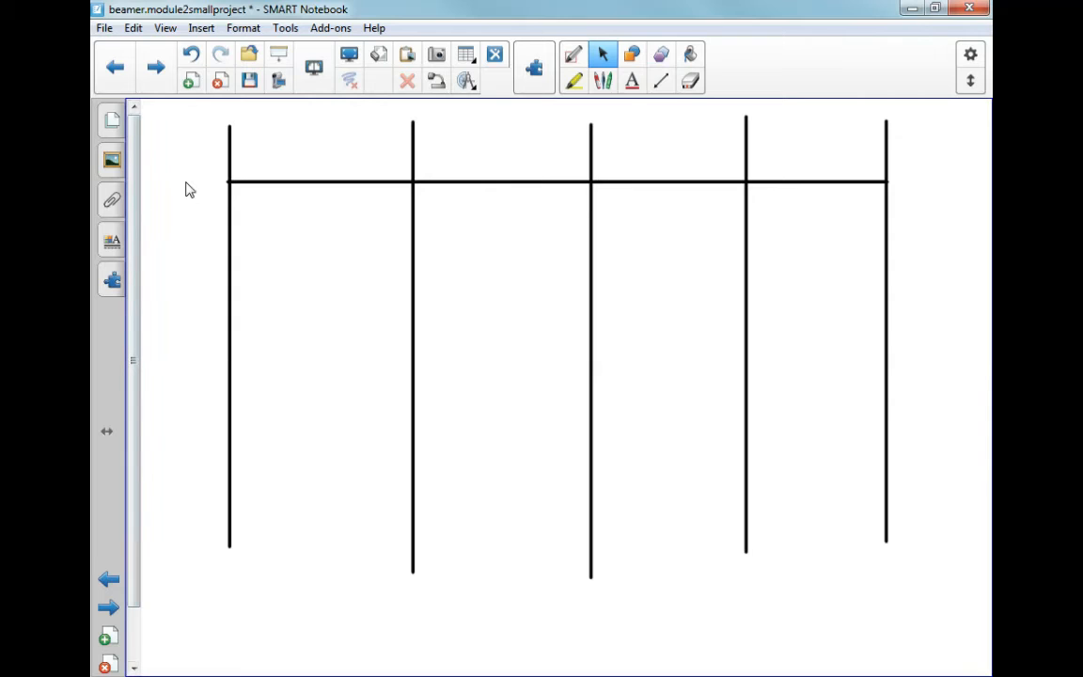
# Add the text label "Student 1" and place it below the chart's first column
pyautogui.write('Student 1')
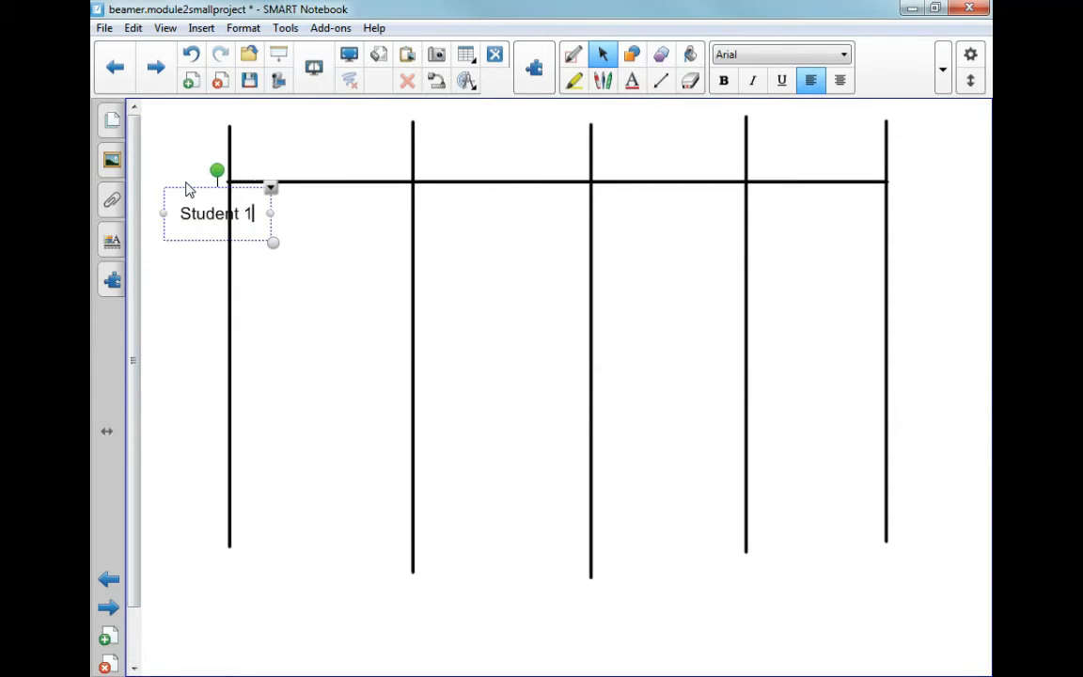
pyautogui.click(279, 335)
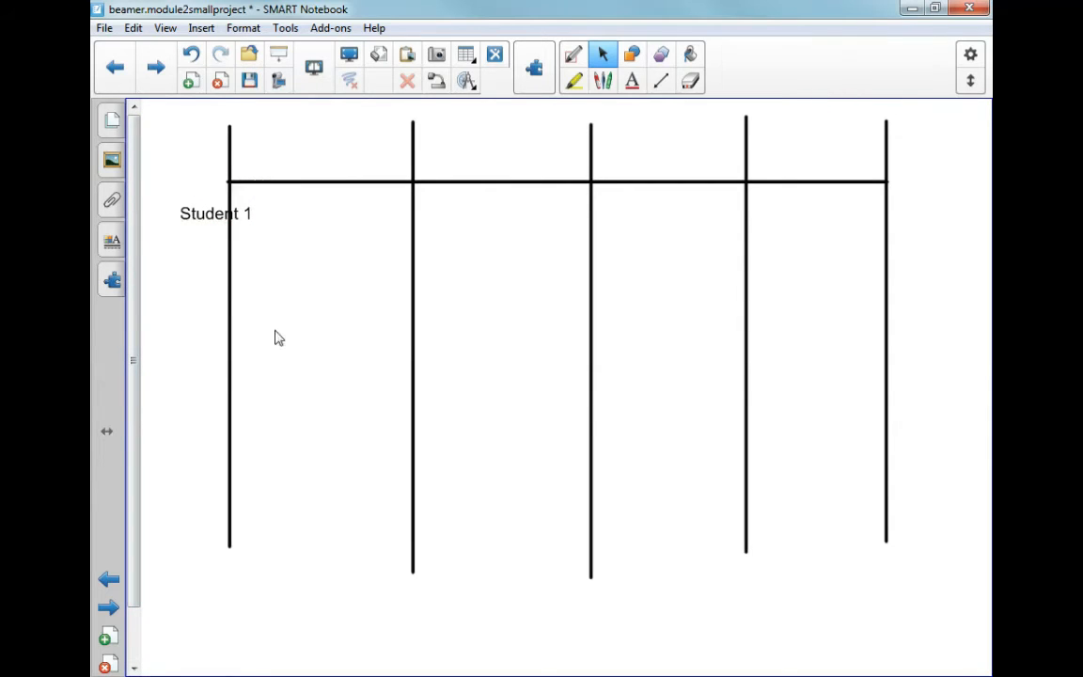
pyautogui.moveTo(217, 213); pyautogui.dragTo(261, 601)
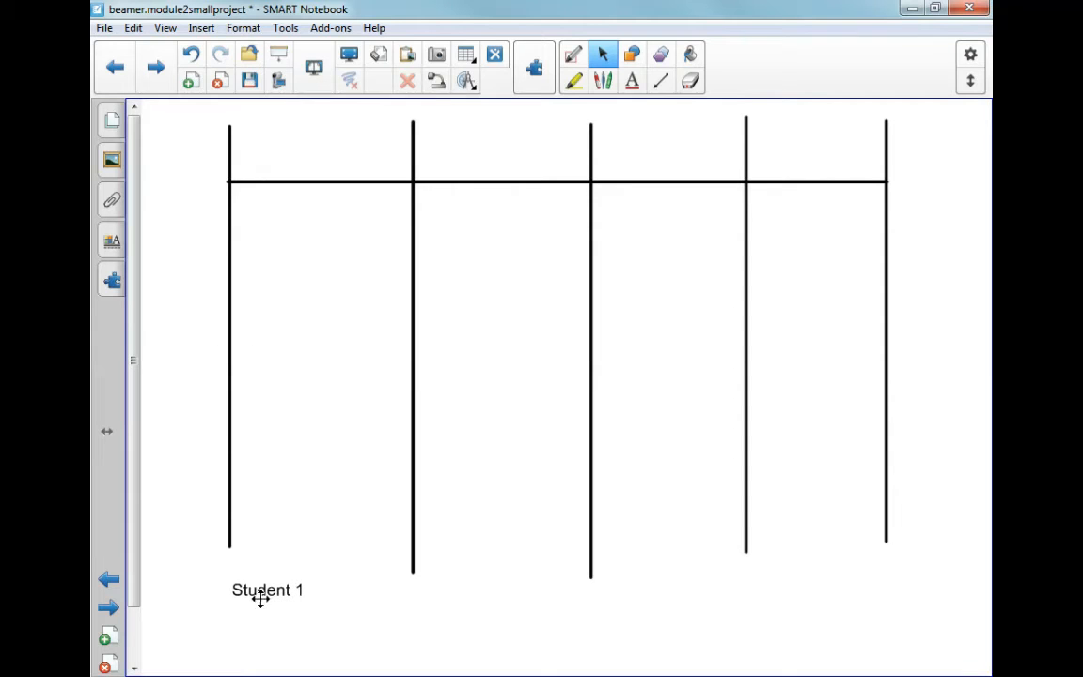
# Copy the "Student 1" label and place three copies in a row beside it below the chart
pyautogui.hotkey('ctrl', 'c')
pyautogui.hotkey('ctrl', 'v')
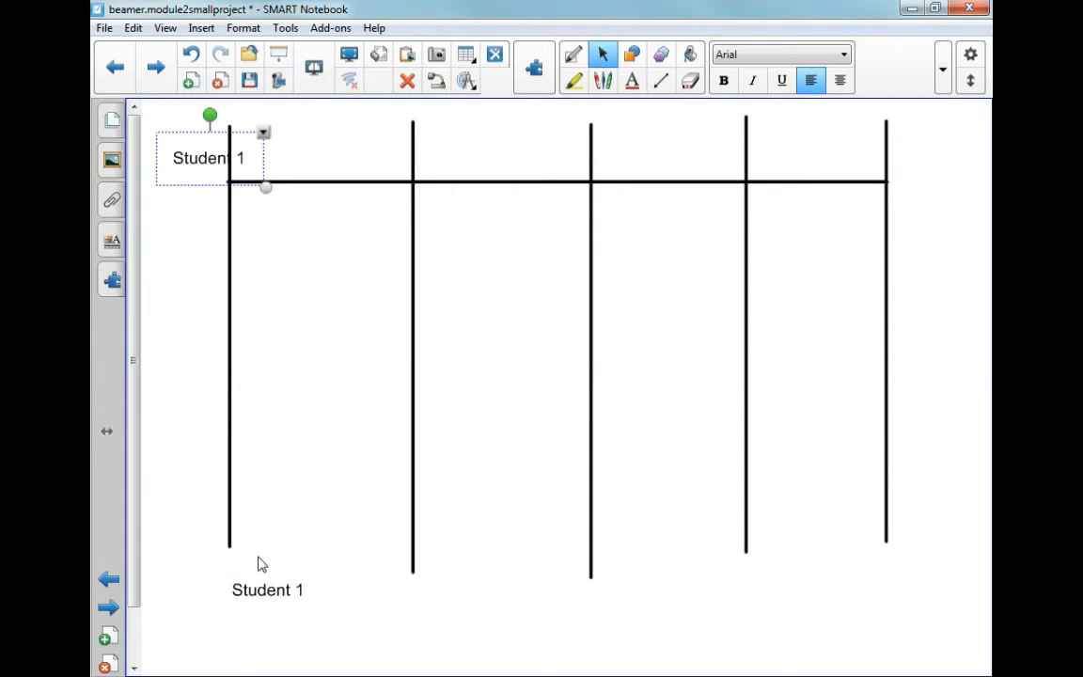
pyautogui.moveTo(198, 132); pyautogui.dragTo(377, 580)
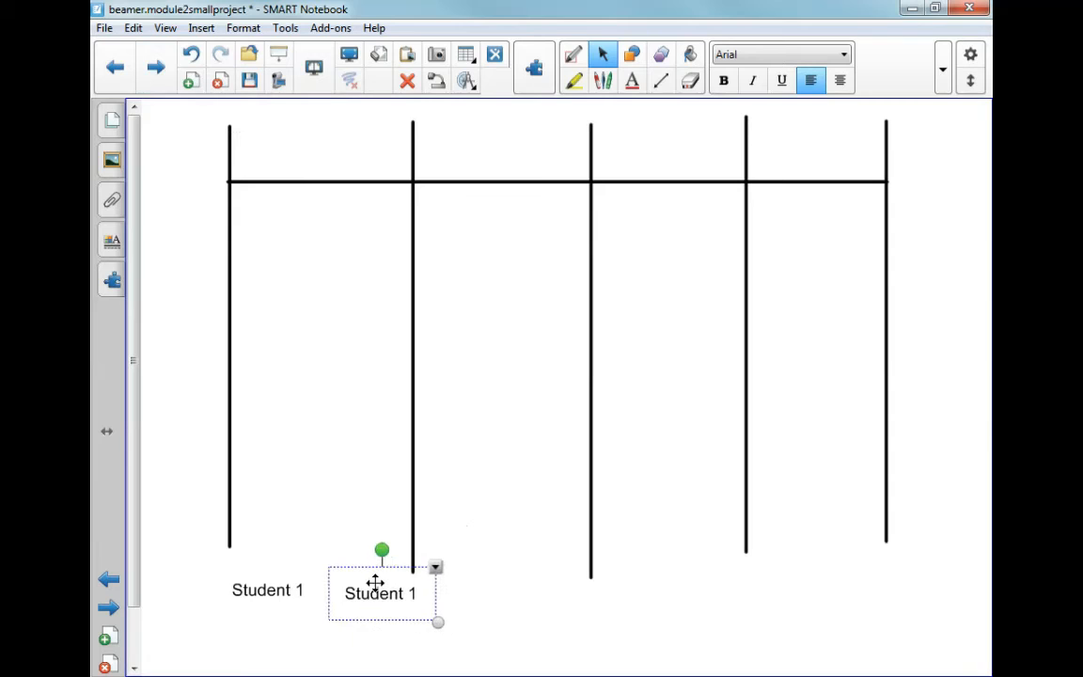
pyautogui.click(477, 641)
pyautogui.hotkey('ctrl', 'v')
pyautogui.moveTo(186, 136); pyautogui.dragTo(498, 591)
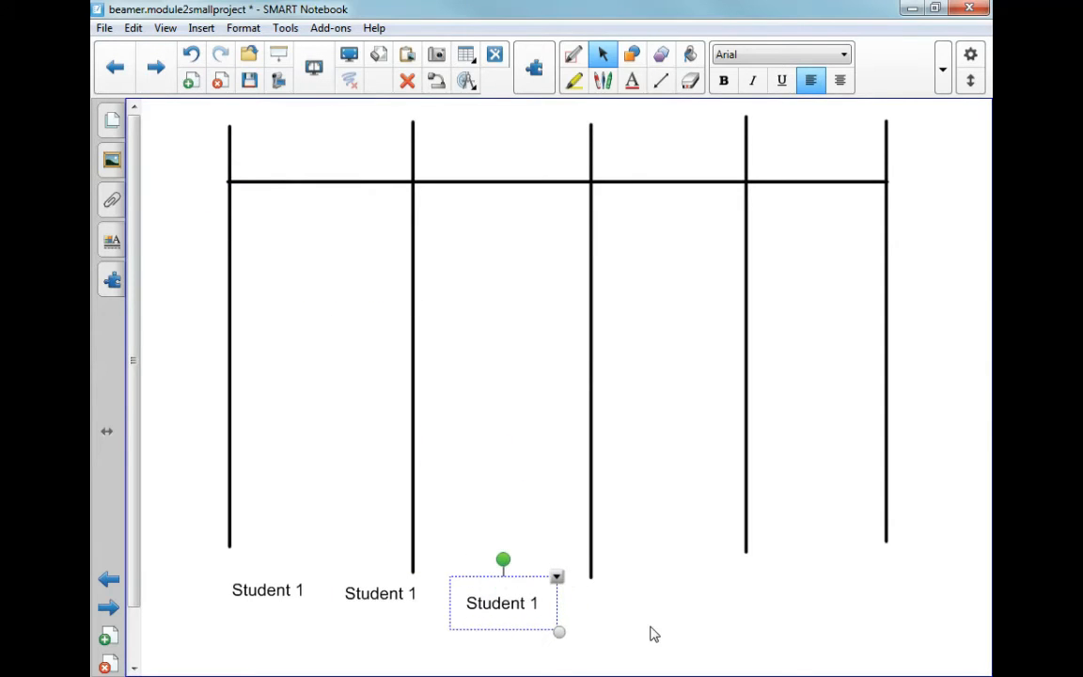
pyautogui.click(568, 602)
pyautogui.hotkey('ctrl', 'v')
pyautogui.moveTo(177, 133); pyautogui.dragTo(639, 600)
# Change the fourth student label below the chart to read "Student 4"
pyautogui.rightClick(639, 606)
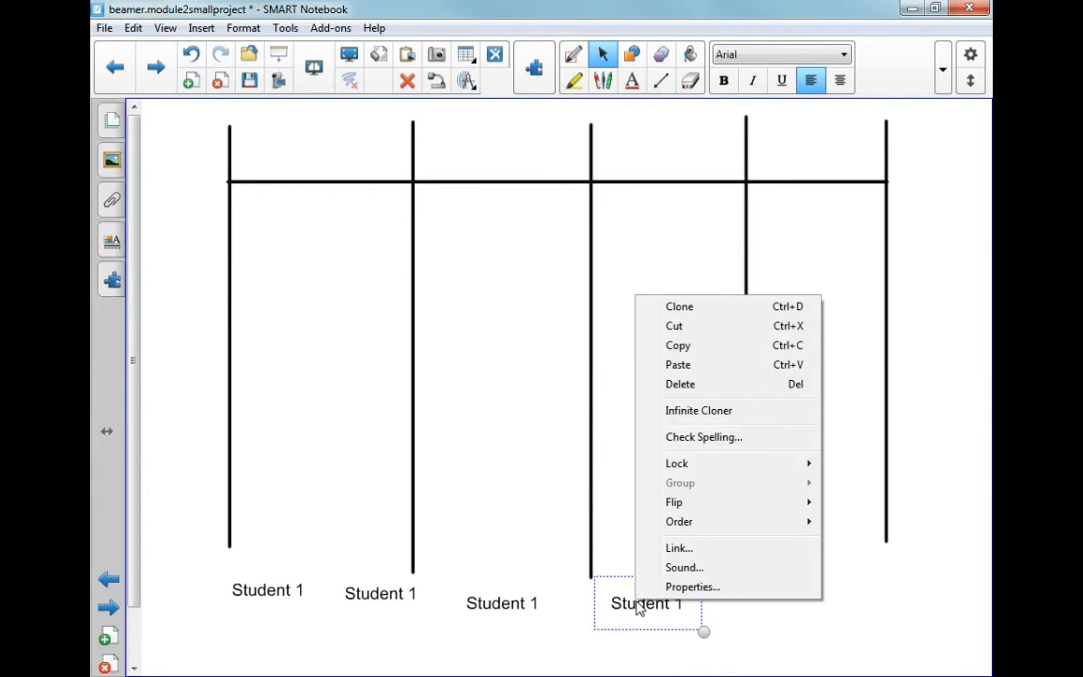
pyautogui.click(600, 487)
pyautogui.click(681, 603)
pyautogui.doubleClick(682, 603)
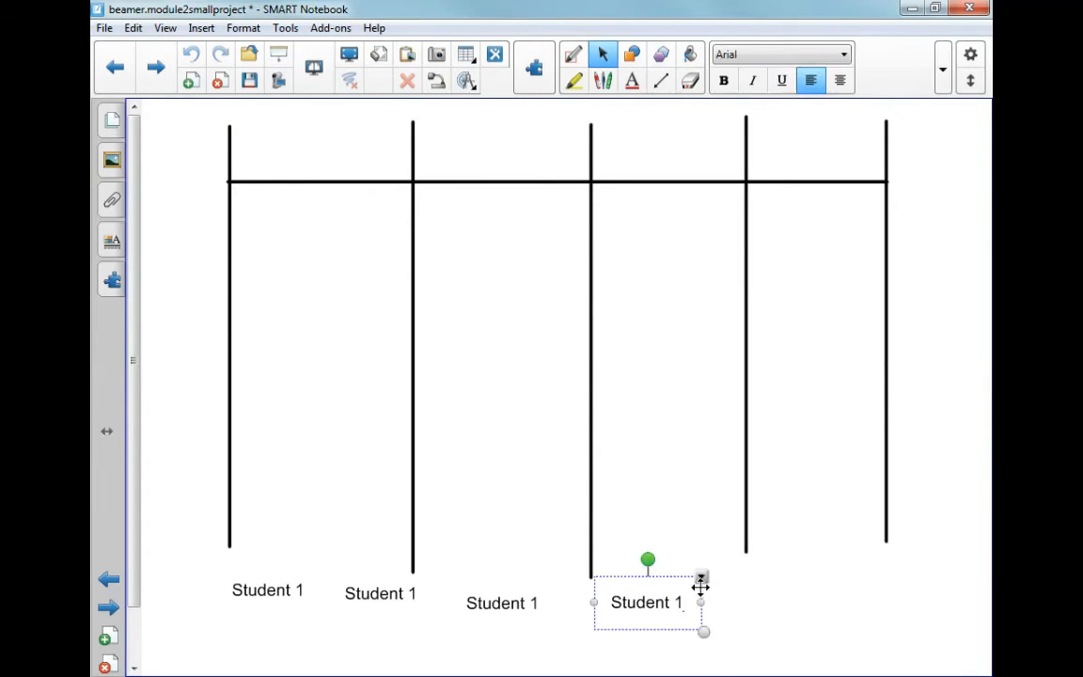
pyautogui.press('BackSpace')
pyautogui.write('2')
pyautogui.press('BackSpace')
pyautogui.write('4')
# Renumber the third label below the chart to "Student 3" and the second label to "Student 2"
pyautogui.click(536, 603)
pyautogui.click(536, 603)
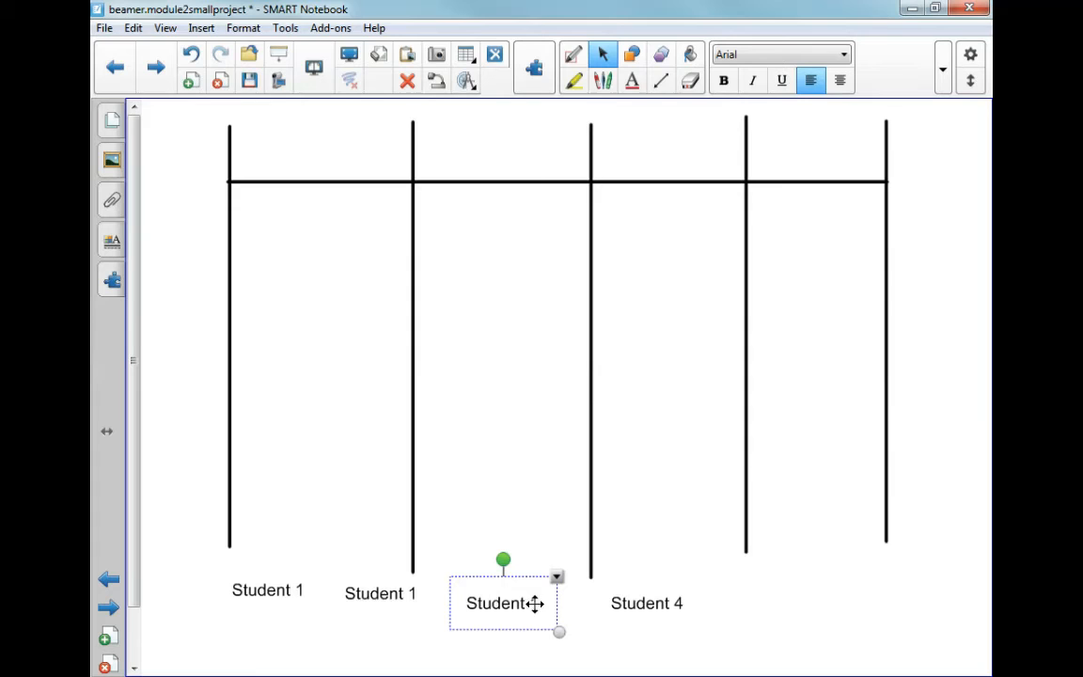
pyautogui.click(538, 603)
pyautogui.press('BackSpace')
pyautogui.write('3')
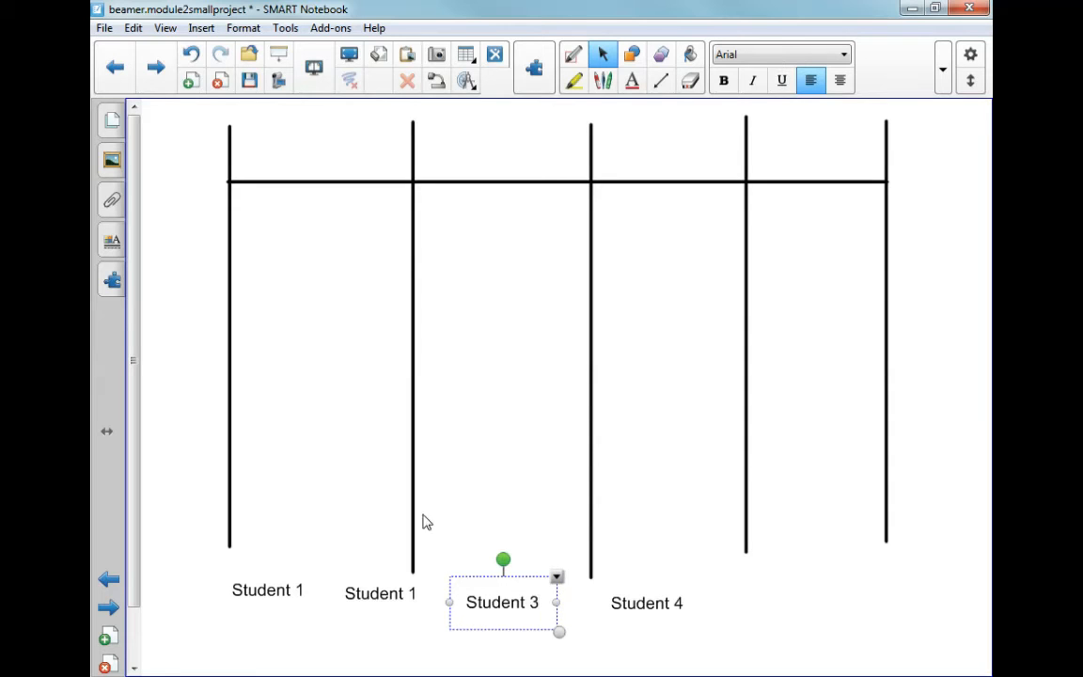
pyautogui.click(415, 594)
pyautogui.press('BackSpace')
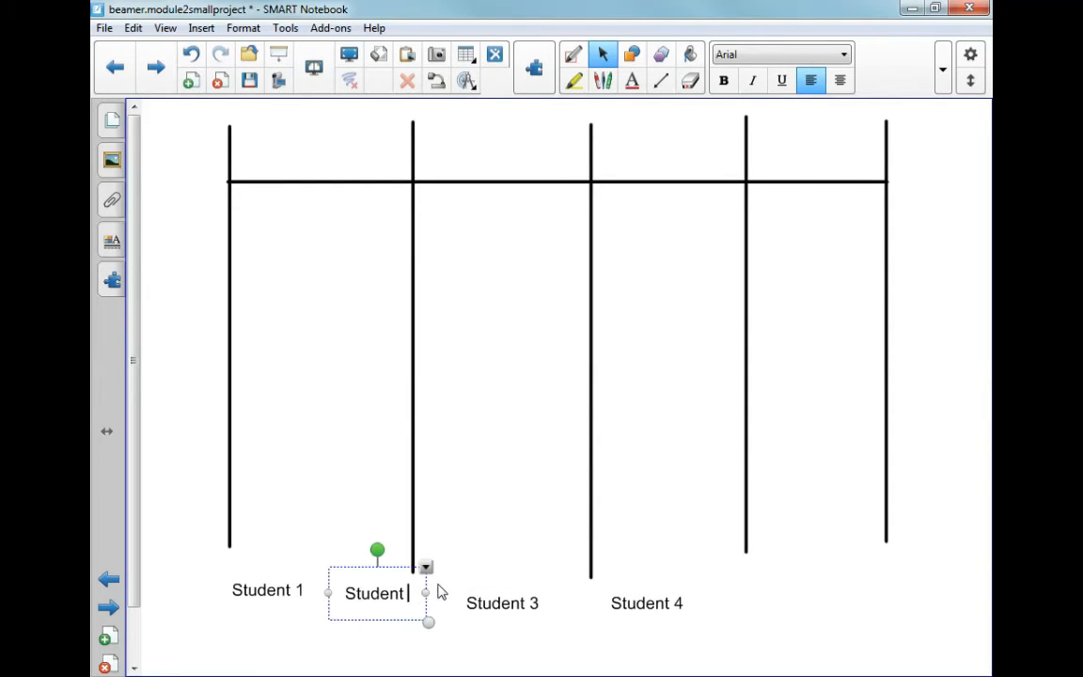
pyautogui.write('2')
pyautogui.click(214, 637)
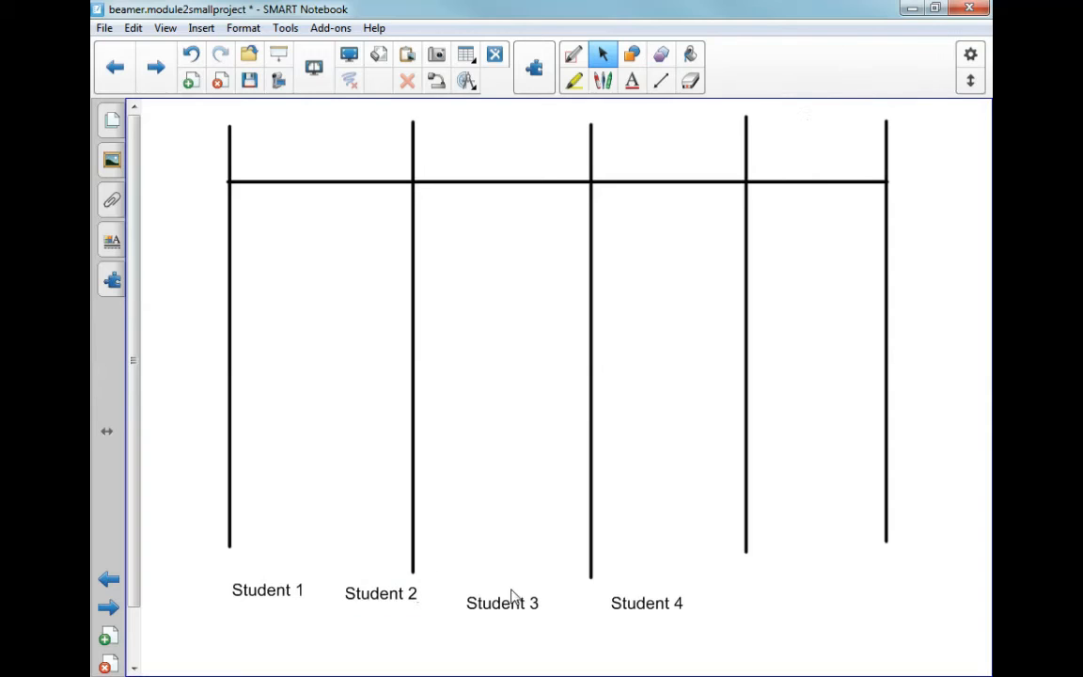
# Move the four student labels into a vertical stack left of the chart, ordered Student 3, 1, 2 and 4
pyautogui.moveTo(488, 597); pyautogui.dragTo(174, 171)
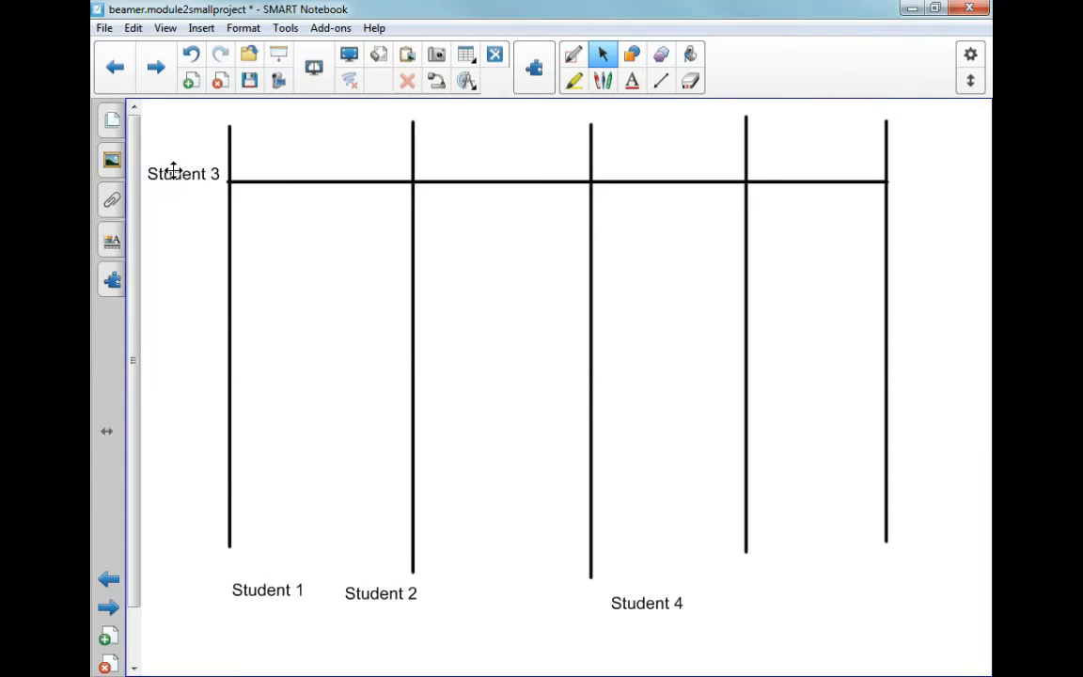
pyautogui.moveTo(279, 583); pyautogui.dragTo(194, 220)
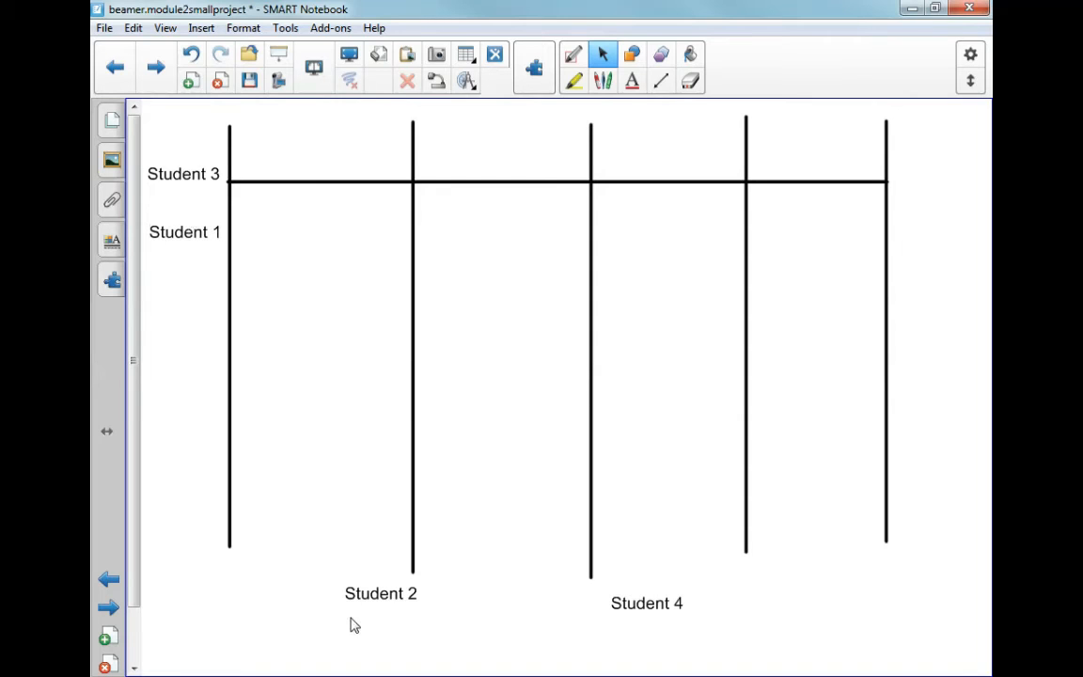
pyautogui.moveTo(355, 602); pyautogui.dragTo(157, 278)
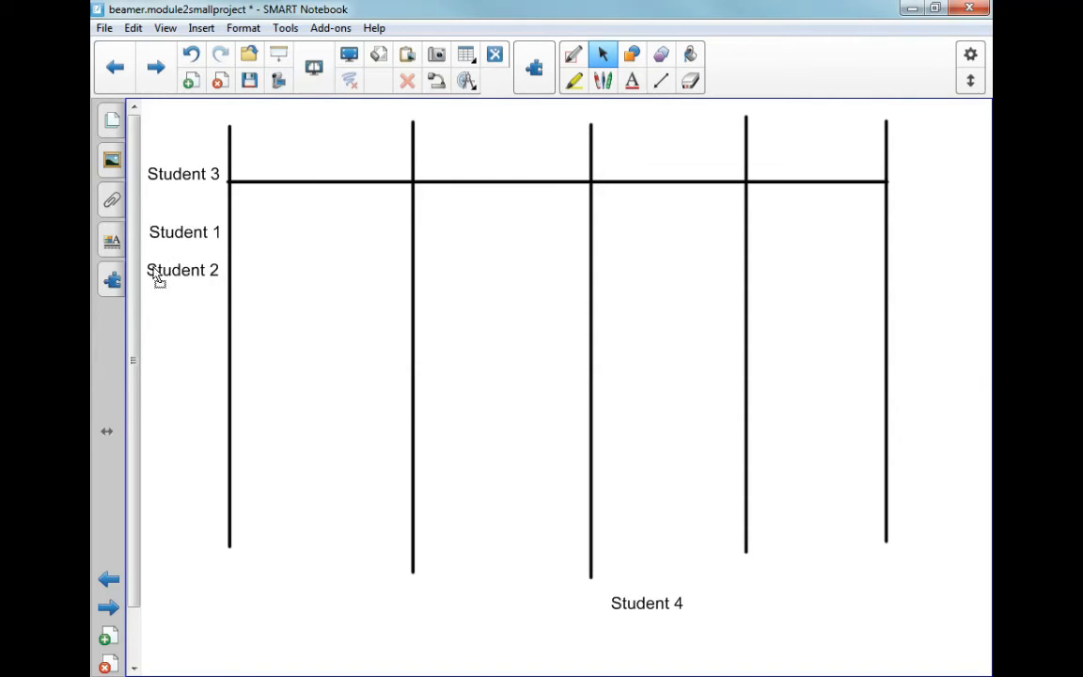
pyautogui.moveTo(653, 602); pyautogui.dragTo(173, 305)
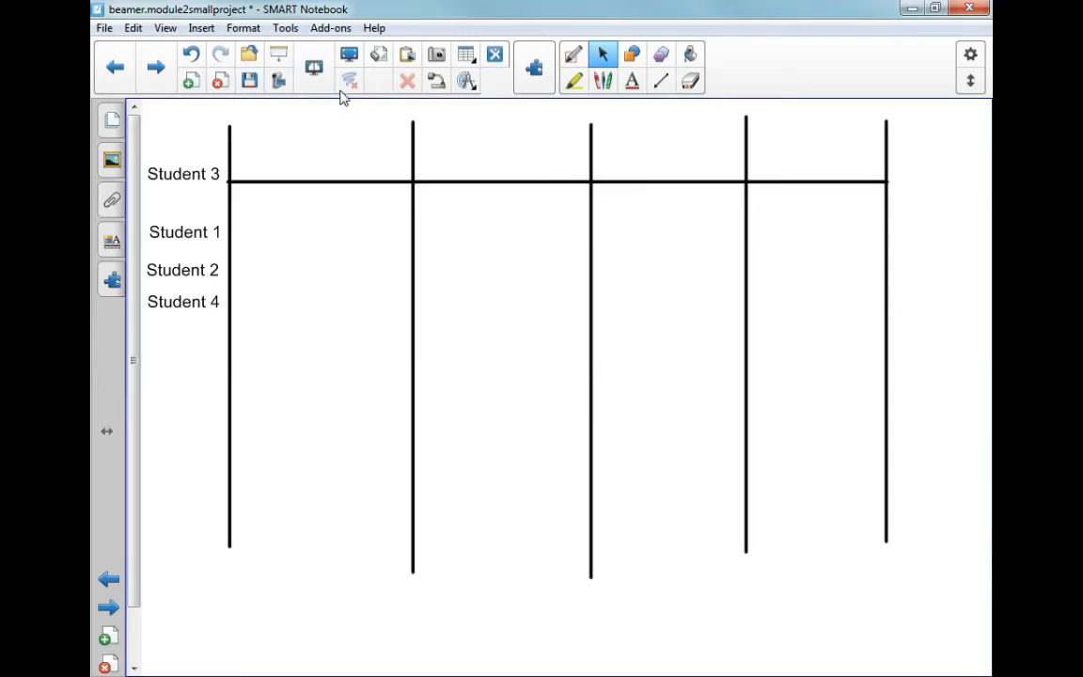
# Add the heading "Chicken Nuggets" and fit it above the horizontal line in the chart's first column
pyautogui.click(329, 161)
pyautogui.write('Chickenm')
pyautogui.press('BackSpace')
pyautogui.write('Nug')
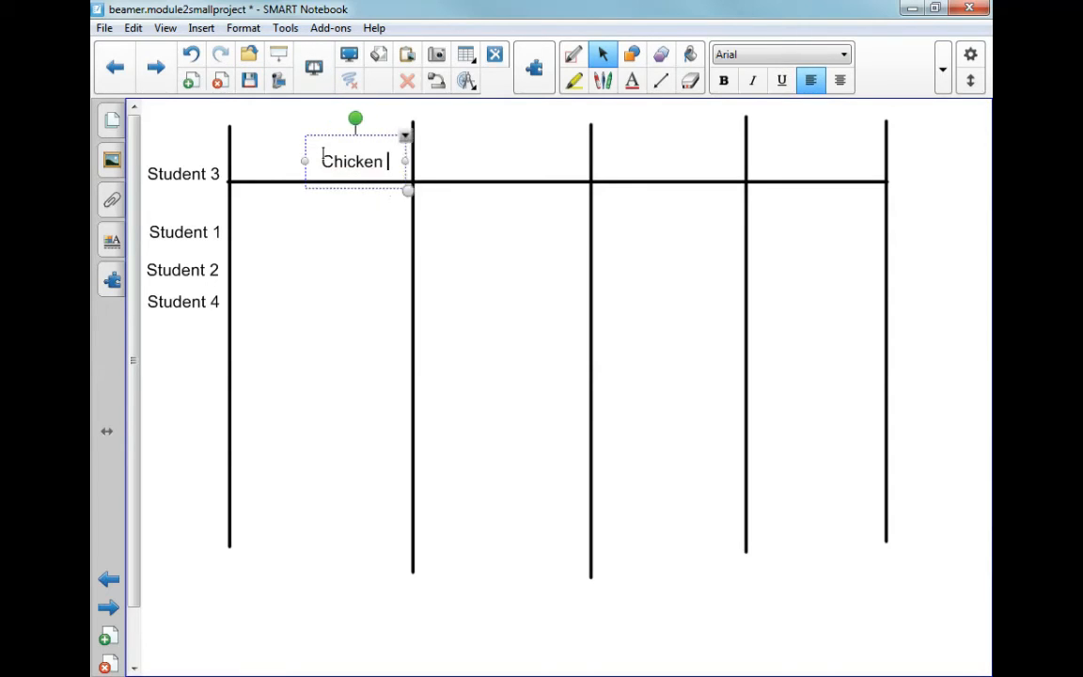
pyautogui.write('gets')
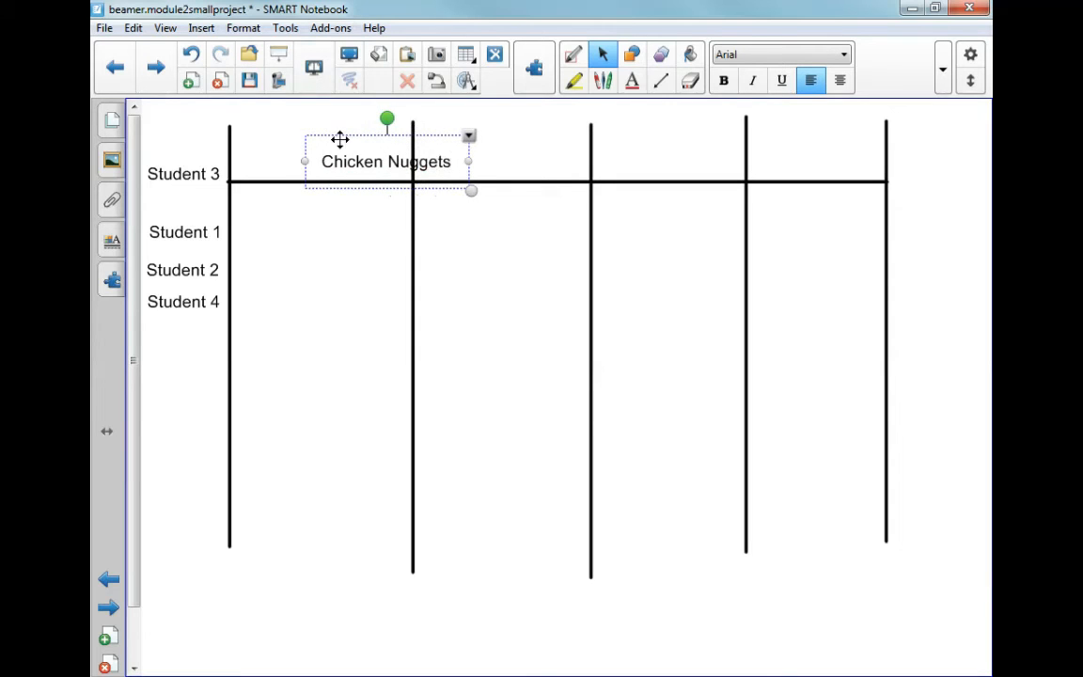
pyautogui.moveTo(329, 141); pyautogui.dragTo(263, 143)
# Add the heading "Pizza" just above the horizontal line in the chart's second column
pyautogui.click(481, 154)
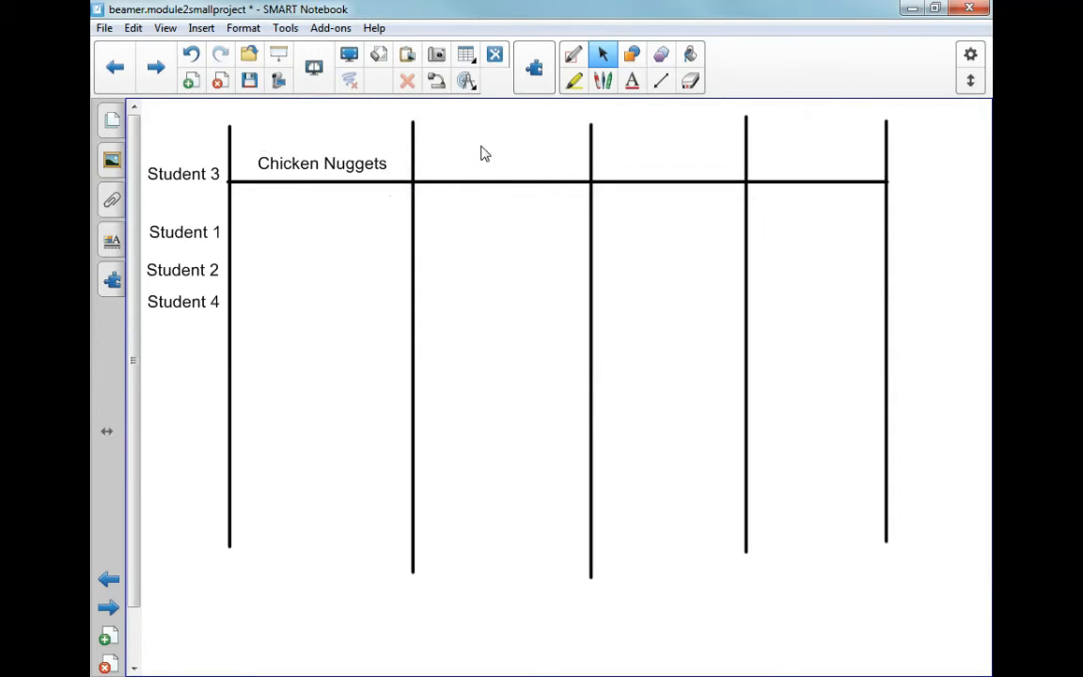
pyautogui.write('Pizza')
pyautogui.moveTo(495, 131); pyautogui.dragTo(480, 157)
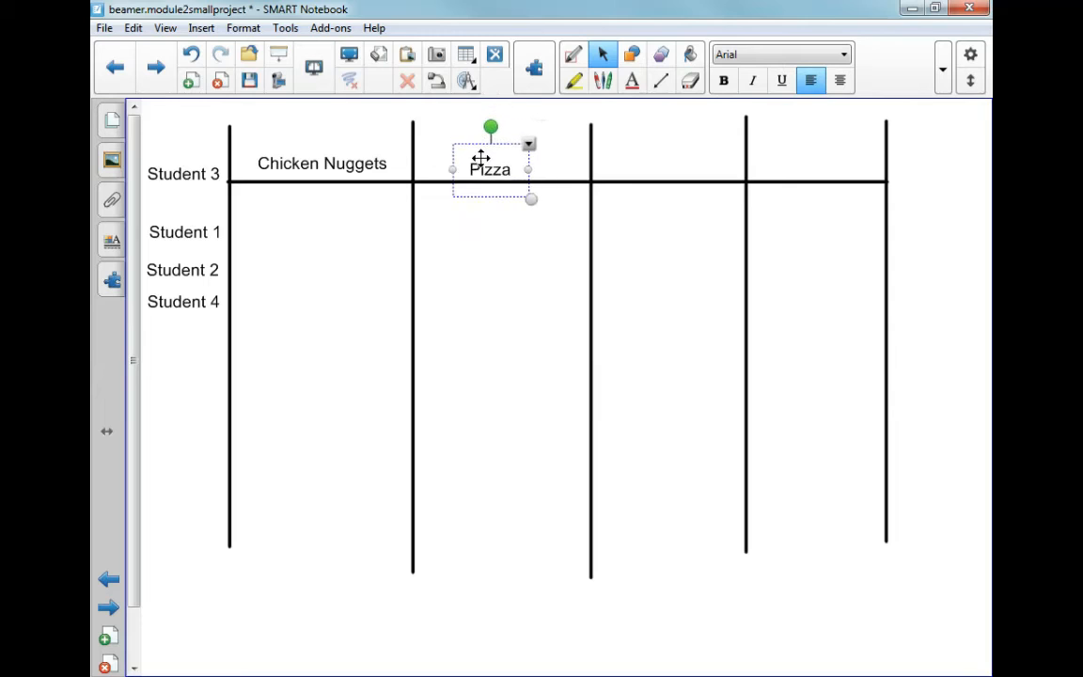
# Add the heading "Peanut Butter and Jelly", split it onto two lines before "and", and fit it at the top of the third column
pyautogui.click(673, 160)
pyautogui.write('Peaniut')
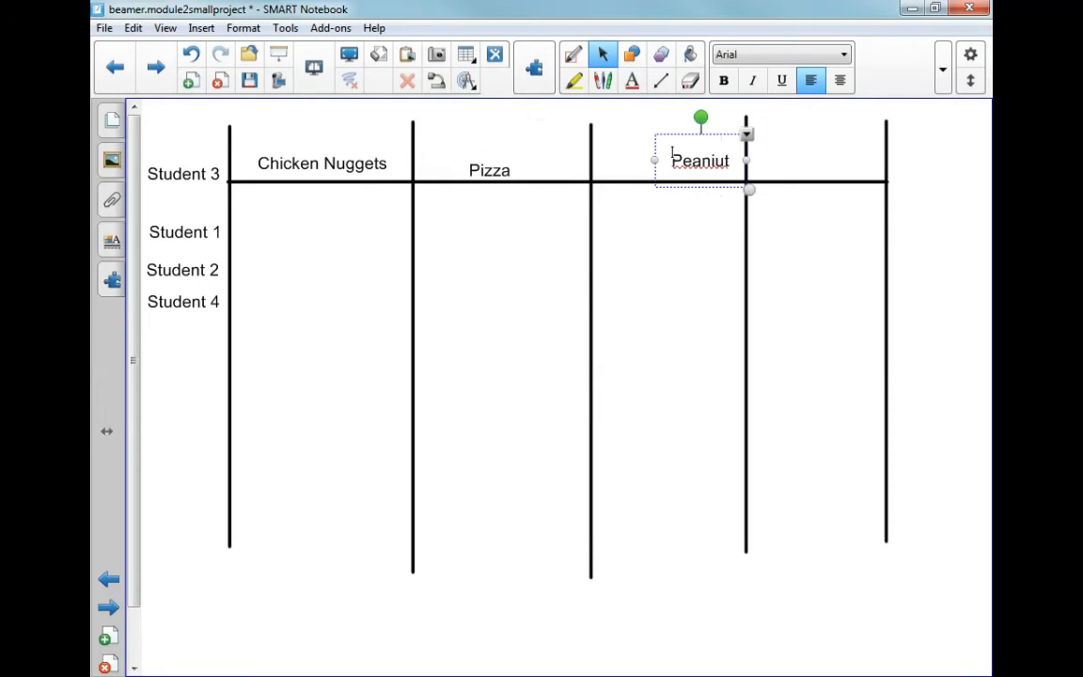
pyautogui.press('BackSpace')
pyautogui.press('BackSpace')
pyautogui.press('BackSpace')
pyautogui.write('ut Butte')
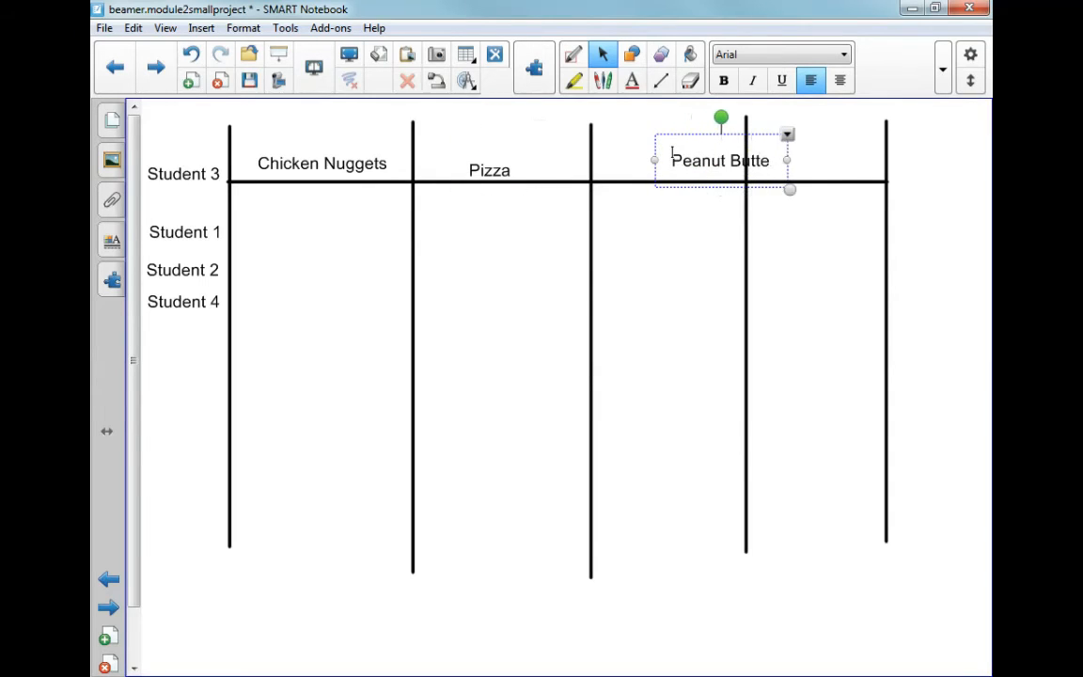
pyautogui.write('r ajd')
pyautogui.press('BackSpace')
pyautogui.press('BackSpace')
pyautogui.press('BackSpace')
pyautogui.write('nd J')
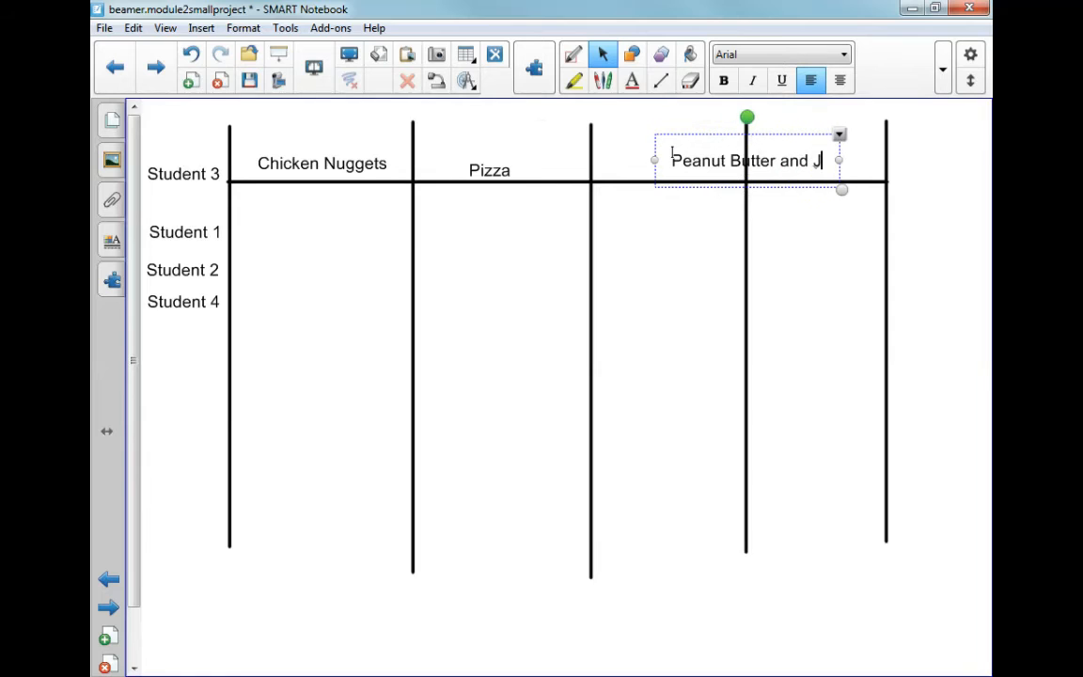
pyautogui.write('elly')
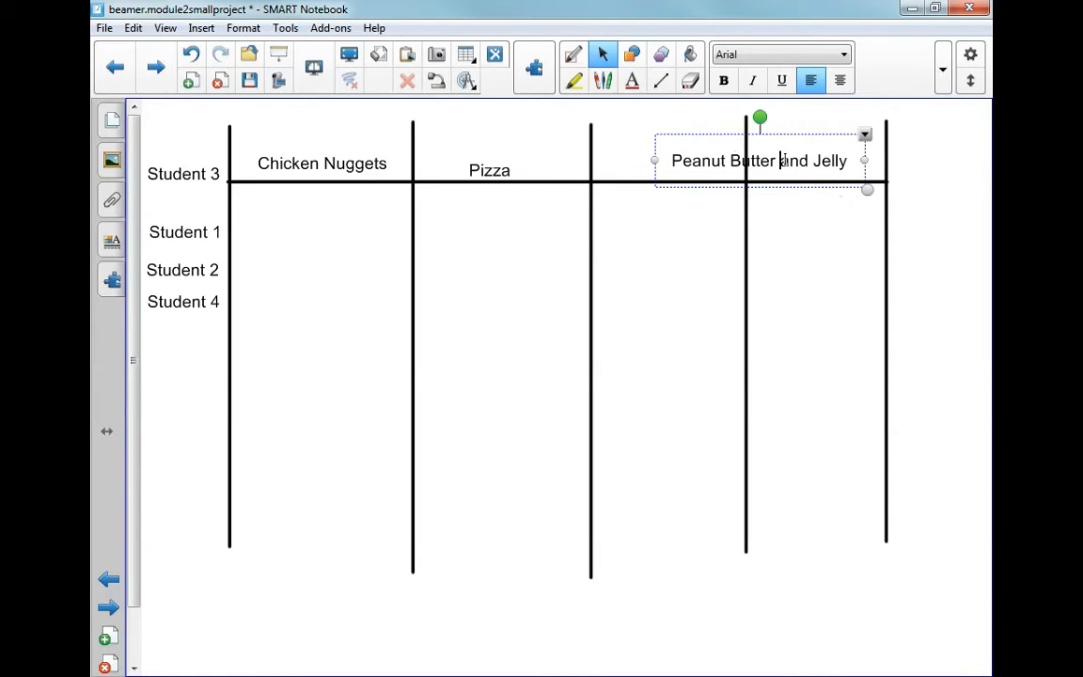
pyautogui.press('Return')
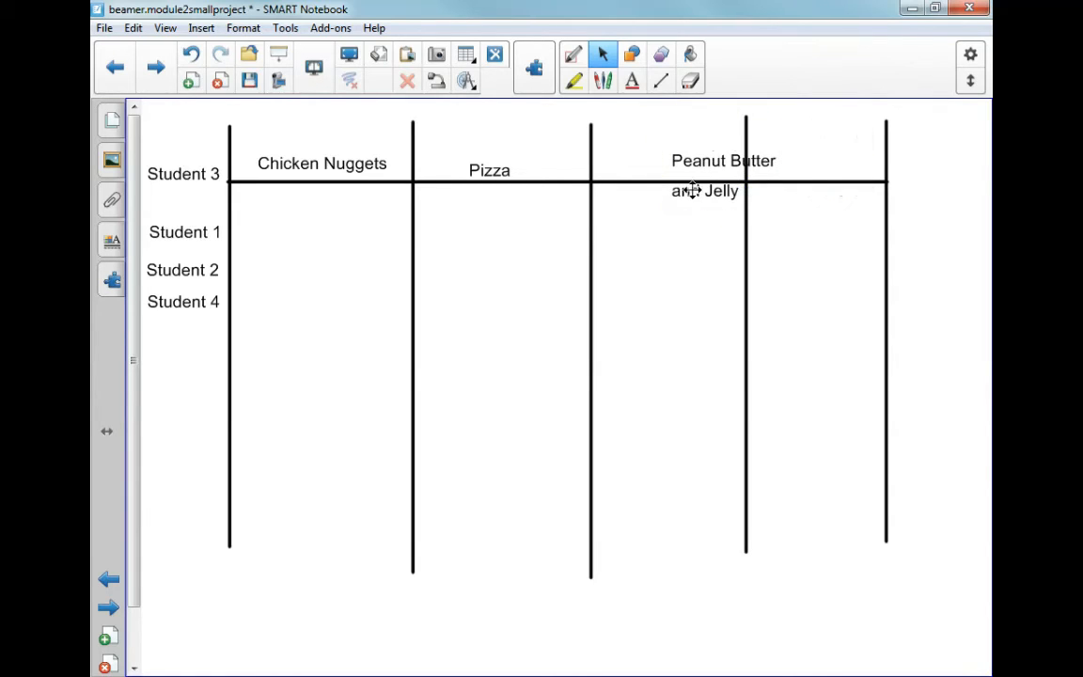
pyautogui.moveTo(687, 188); pyautogui.dragTo(639, 165)
# Add the heading "Packing" above the horizontal line in the chart's fourth column
pyautogui.click(813, 167)
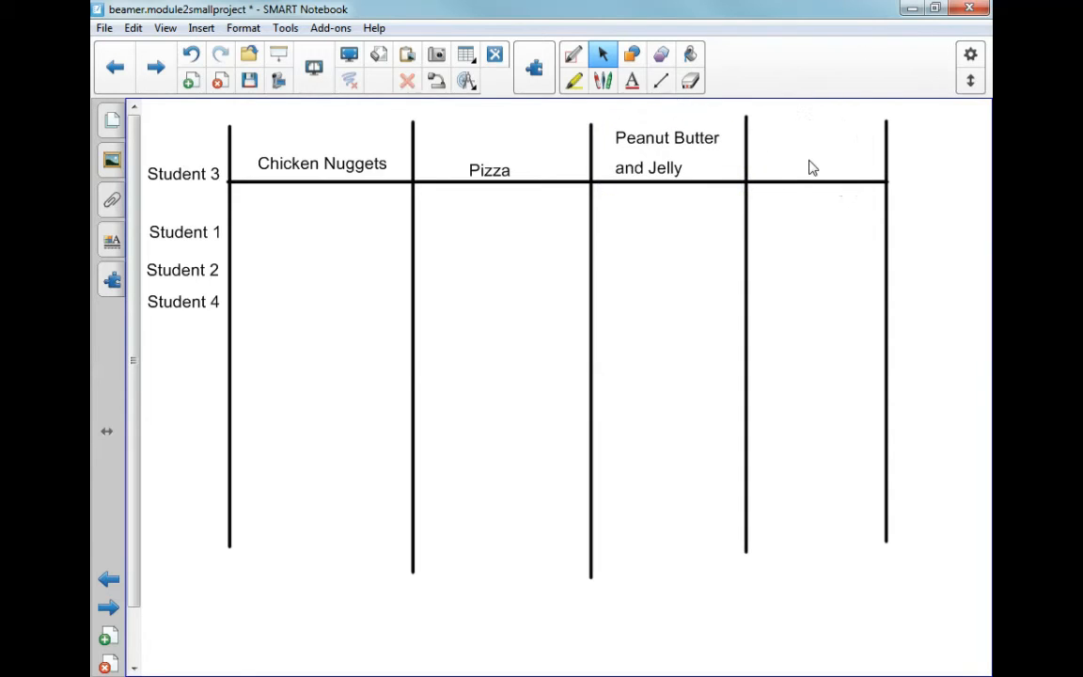
pyautogui.write('Pack')
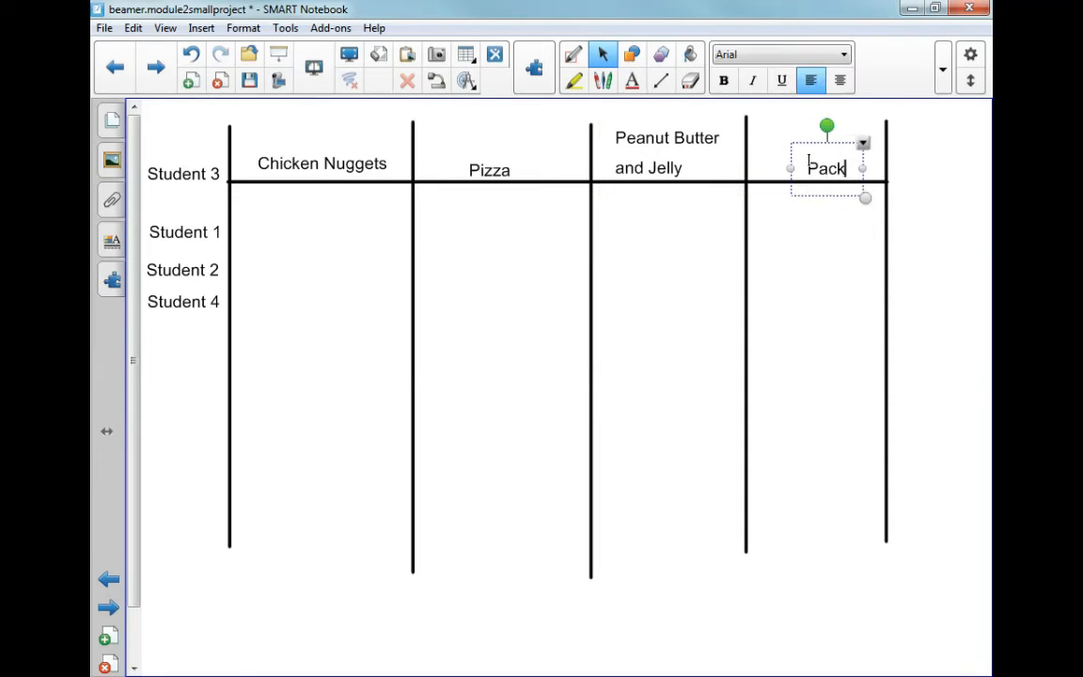
pyautogui.write('ing')
pyautogui.click(958, 229)
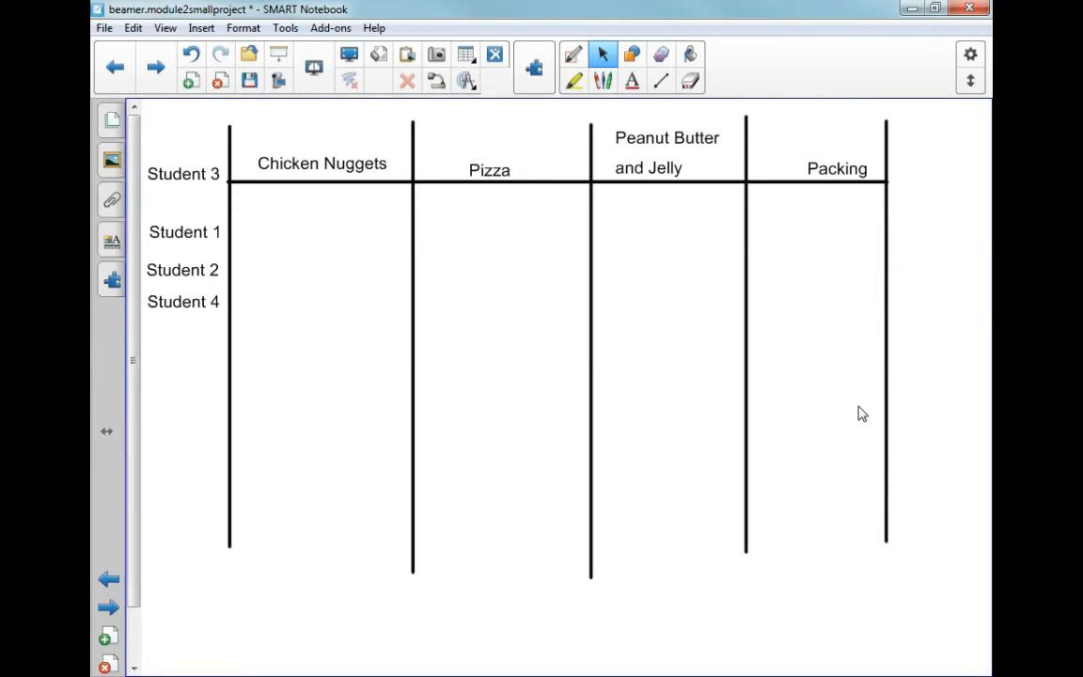
# Sort the student labels into columns: Students 4 and 1 under Chicken Nuggets, Student 2 under Pizza, Student 3 under Packing
pyautogui.moveTo(184, 302)
pyautogui.mouseDown()
pyautogui.moveTo(318, 227)
pyautogui.moveTo(311, 197)
pyautogui.mouseUp()
pyautogui.moveTo(182, 270)
pyautogui.mouseDown()
pyautogui.moveTo(245, 275)
pyautogui.moveTo(432, 232)
pyautogui.moveTo(508, 198)
pyautogui.mouseUp()
pyautogui.moveTo(184, 231); pyautogui.dragTo(322, 214)
pyautogui.moveTo(183, 173); pyautogui.dragTo(827, 198)
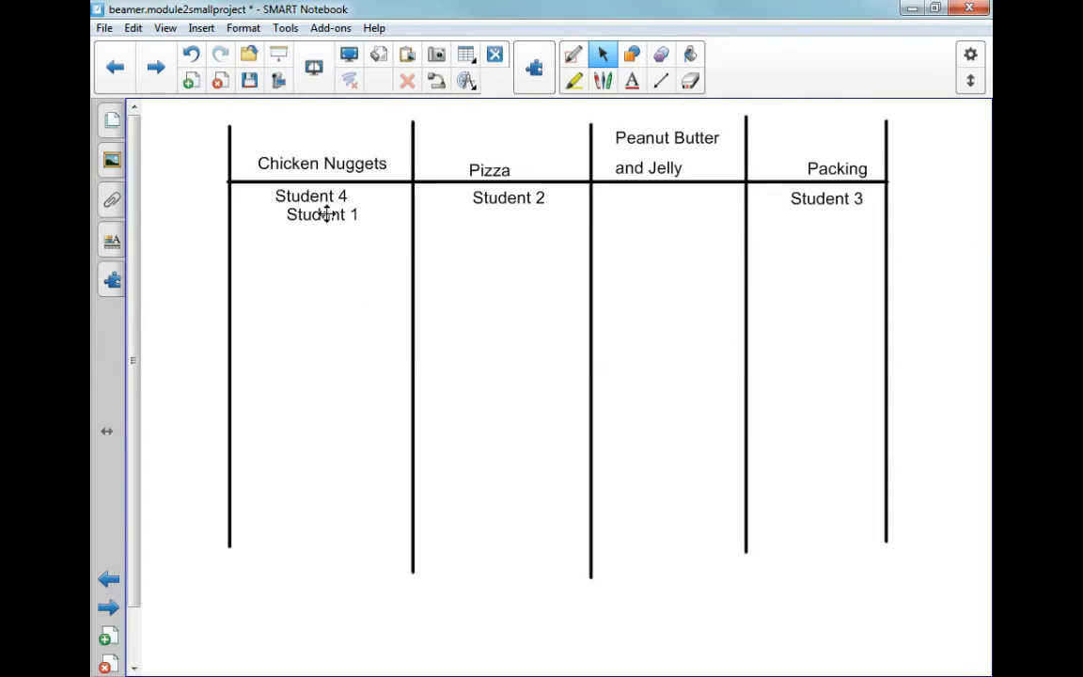
pyautogui.moveTo(326, 213); pyautogui.dragTo(307, 219)
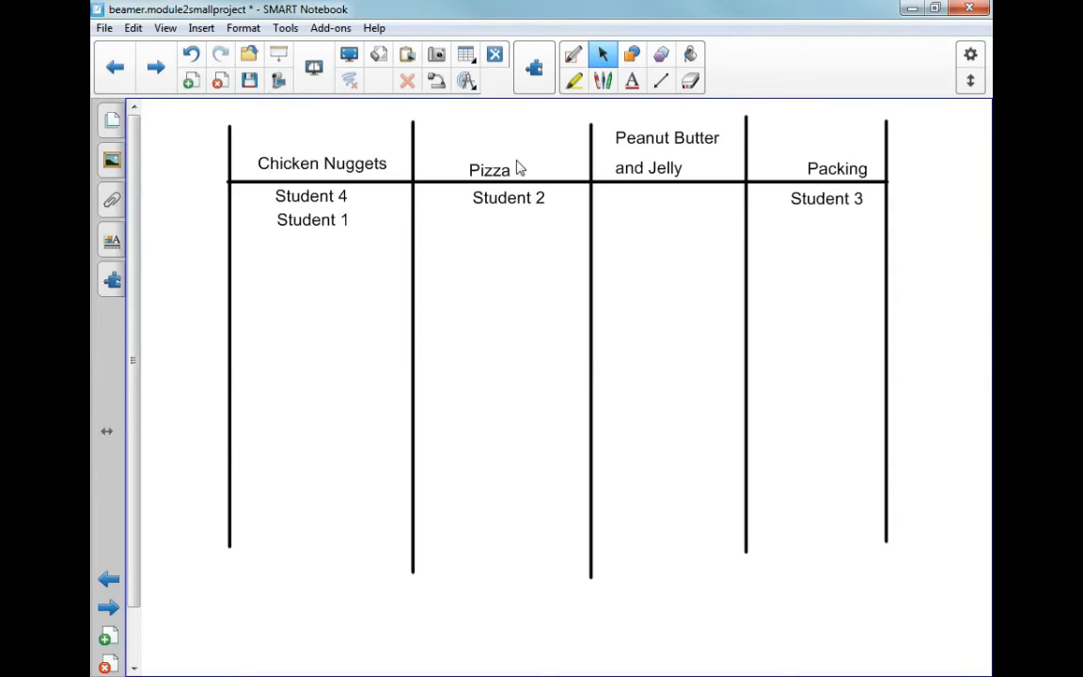
# Open the Gallery's Lesson Activity Toolkit pictures and search the Gallery for "Chicken Nuggets"
pyautogui.click(112, 163)
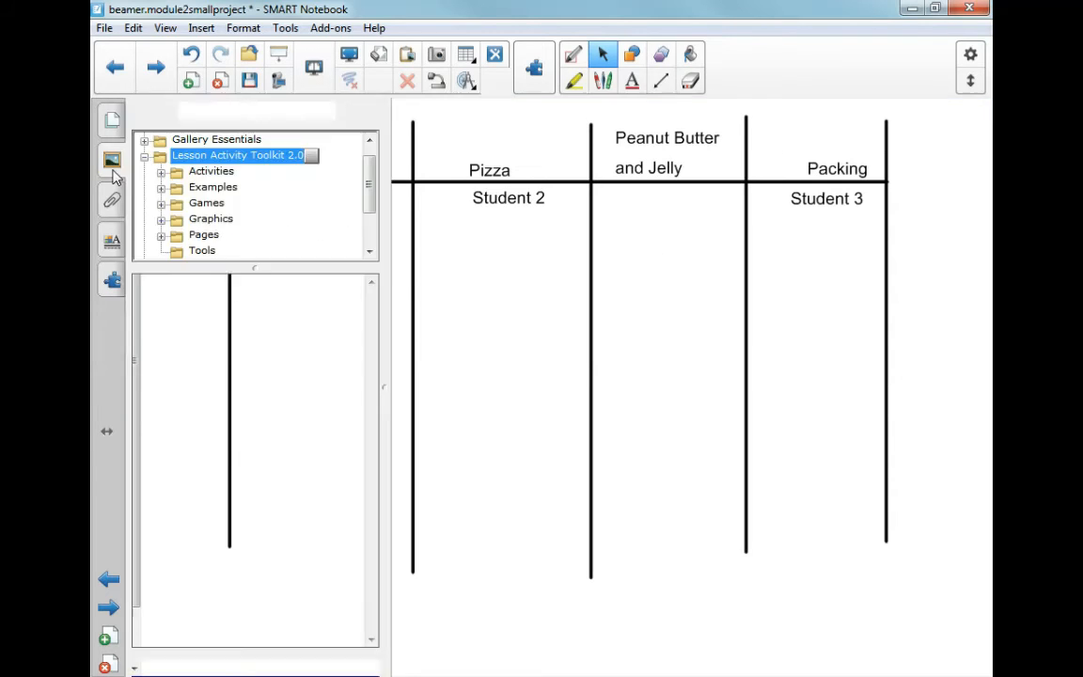
pyautogui.click(162, 332)
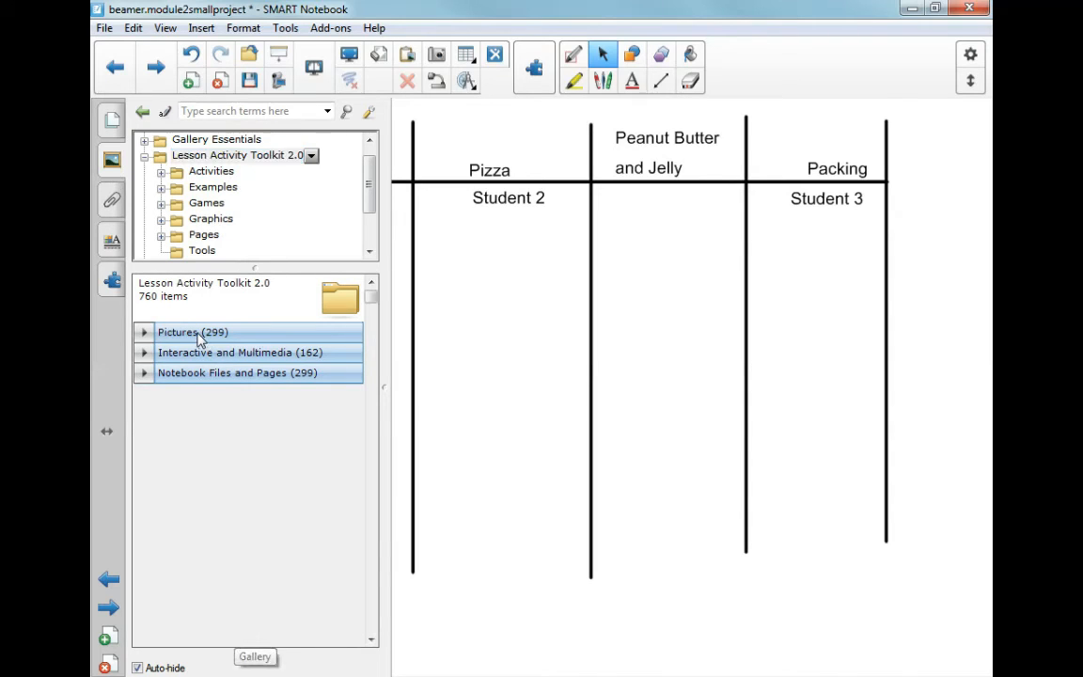
pyautogui.click(234, 113)
pyautogui.write('Chicken')
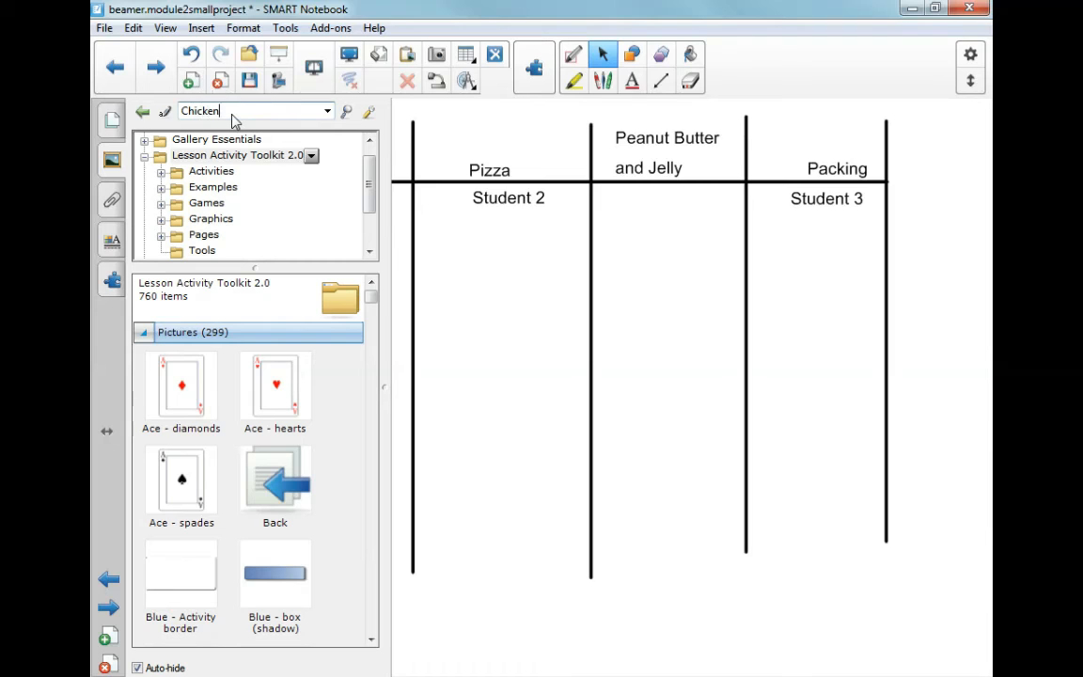
pyautogui.write(' Nuggets')
pyautogui.press('Return')
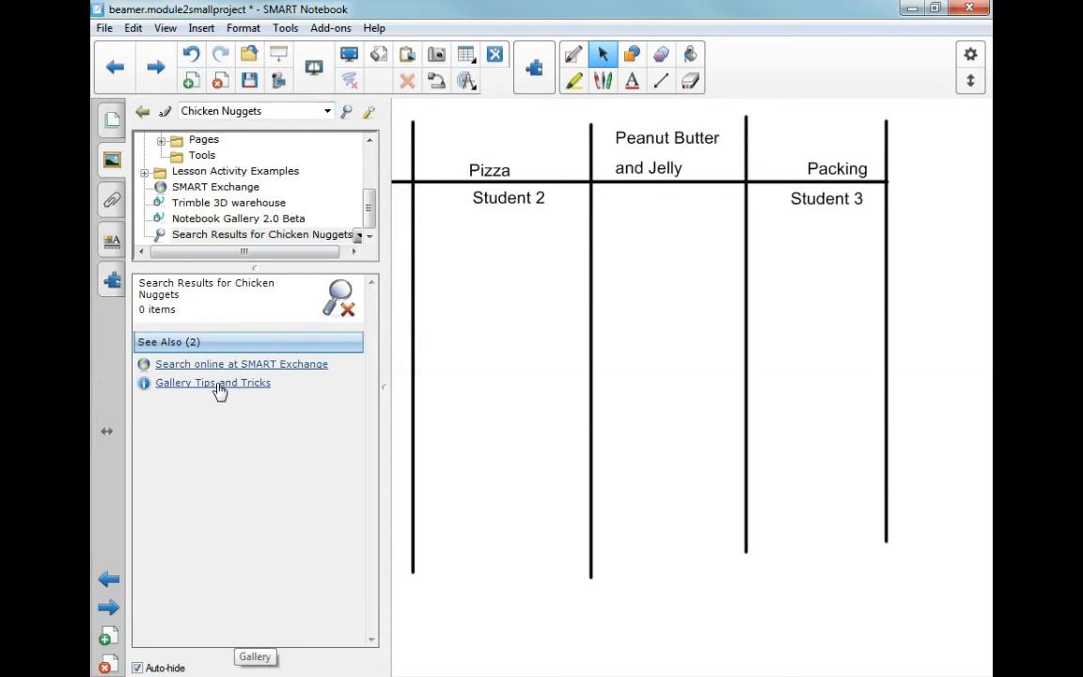
pyautogui.click(274, 110)
pyautogui.click(166, 113)
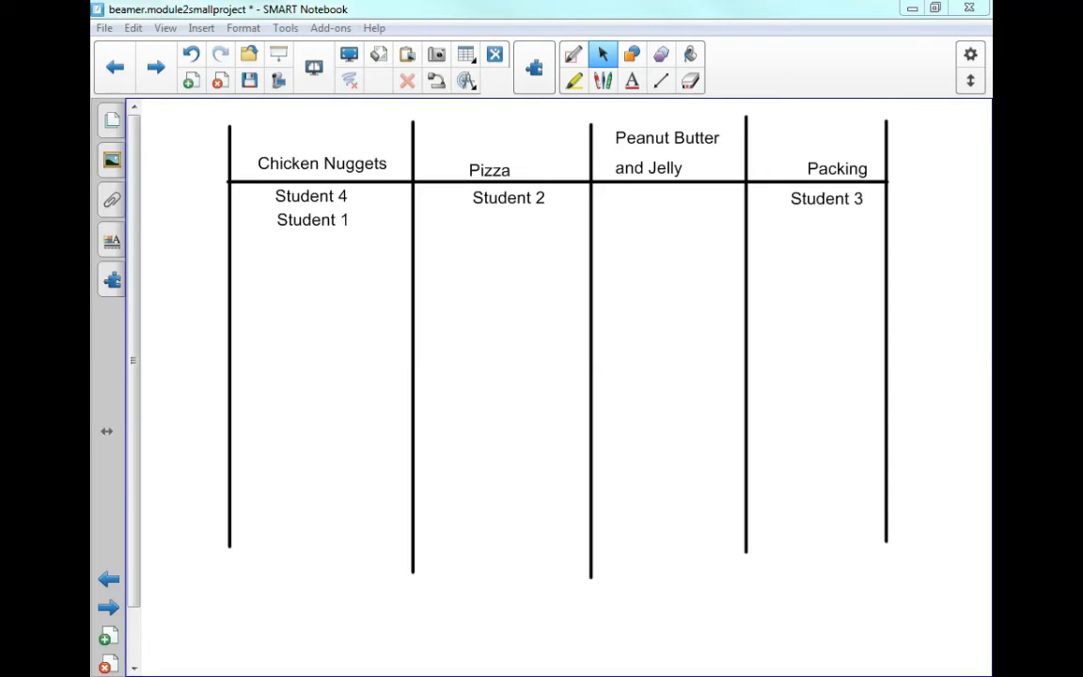
# Paste the copied chicken nuggets photo onto the page and move it below the student labels in the Chicken Nuggets column
pyautogui.click(187, 333)
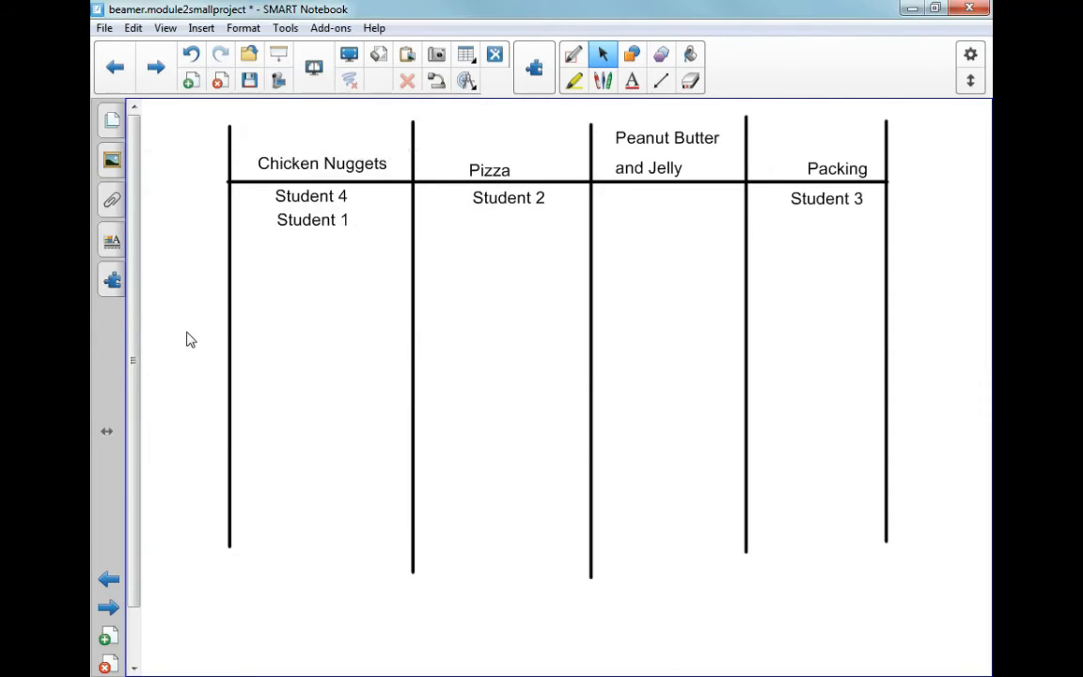
pyautogui.hotkey('ctrl', 'v')
pyautogui.moveTo(209, 193); pyautogui.dragTo(292, 311)
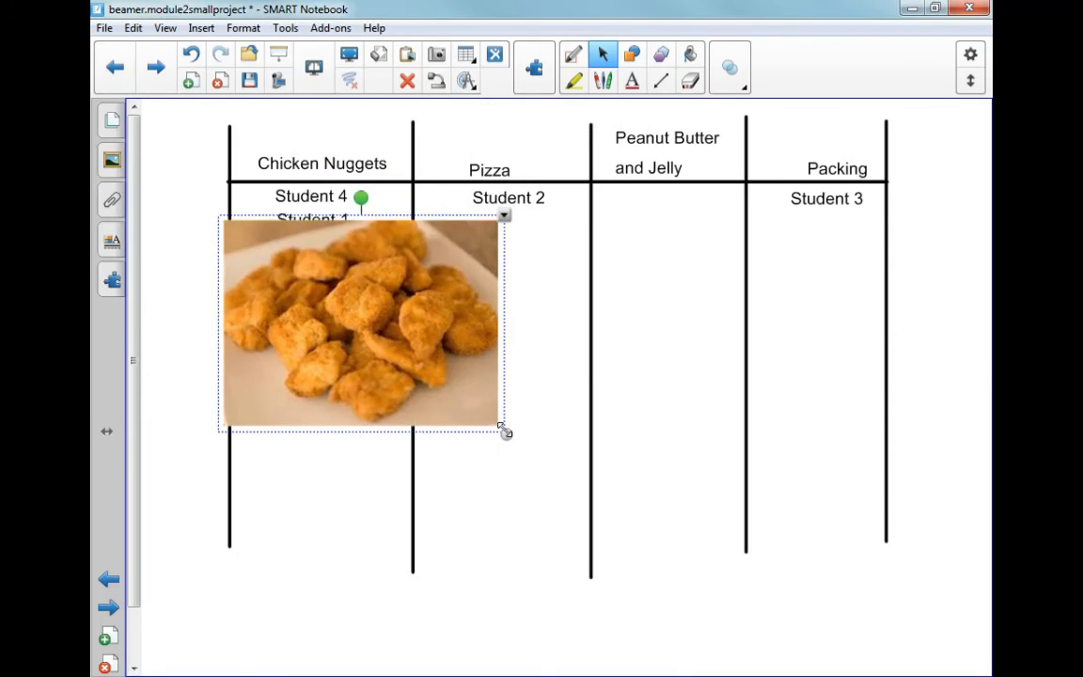